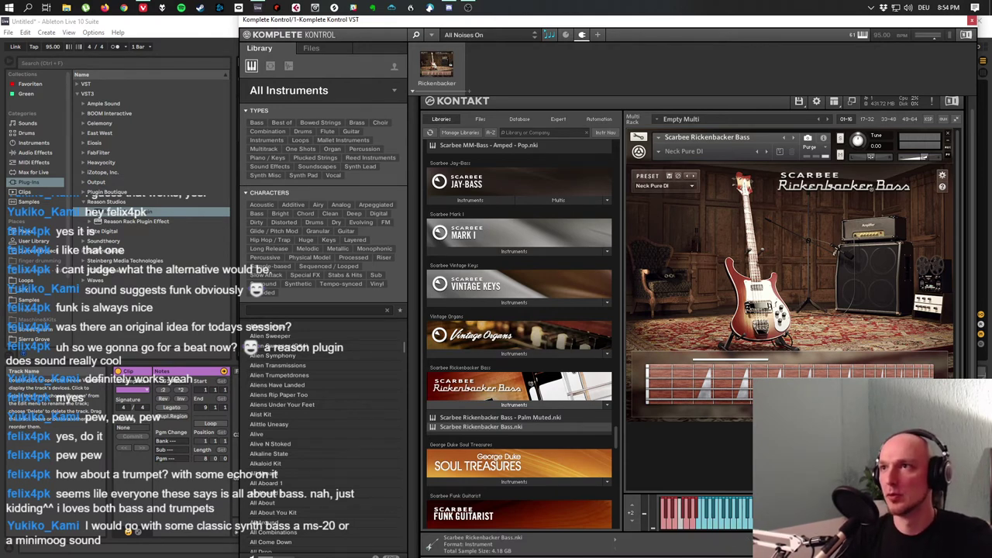
Remove the Scarbee Rickenbacker Bass instrument from the Kontakt rack and close the Komplete Kontrol plugin window.
click(736, 151)
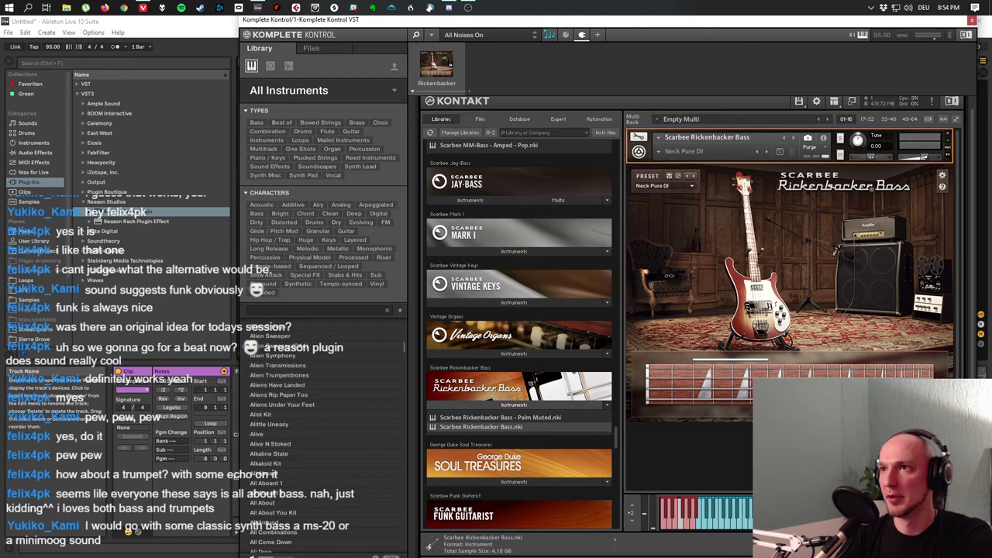
key(Delete)
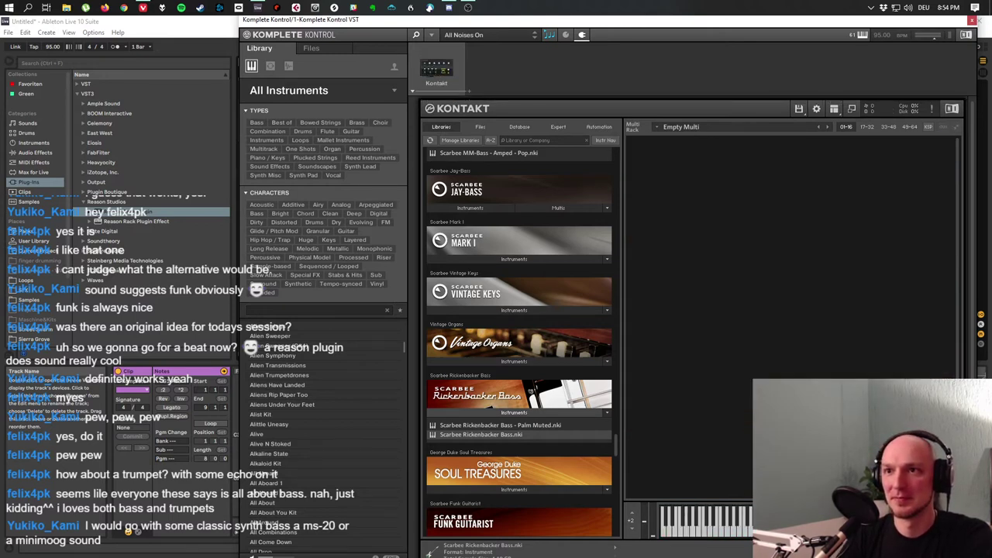
scroll(520, 341, down, 5)
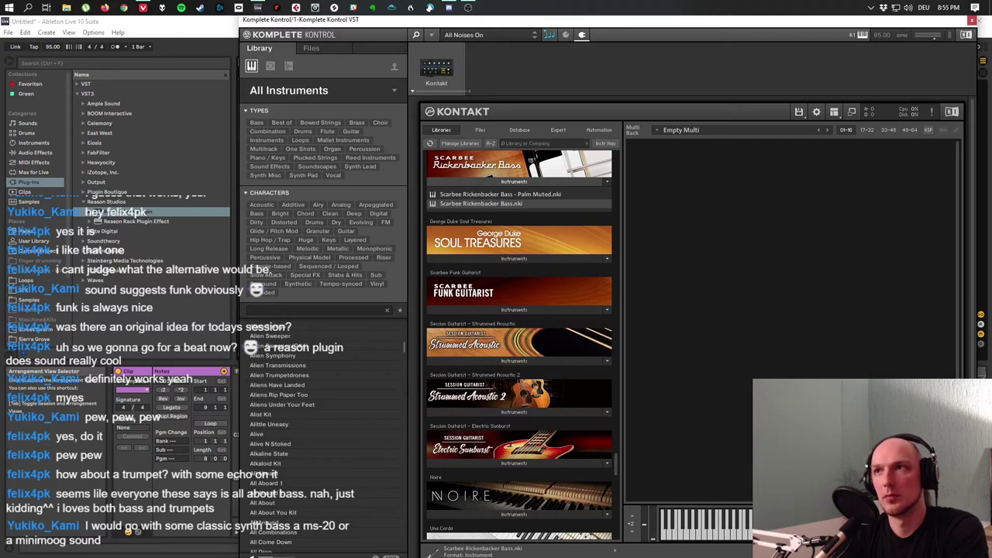
click(973, 21)
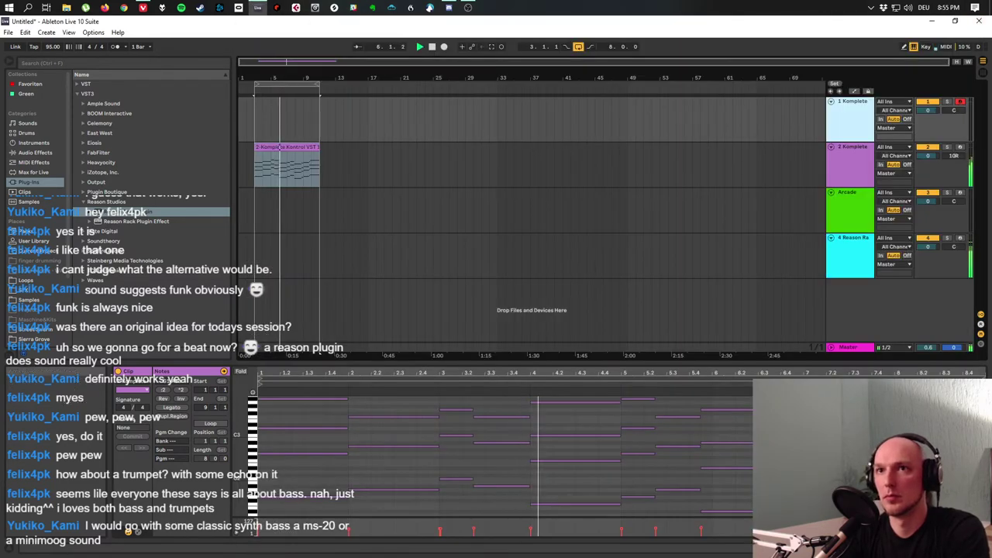
Play back the chord clip on the second Komplete track and enlarge its MIDI note editor.
click(287, 167)
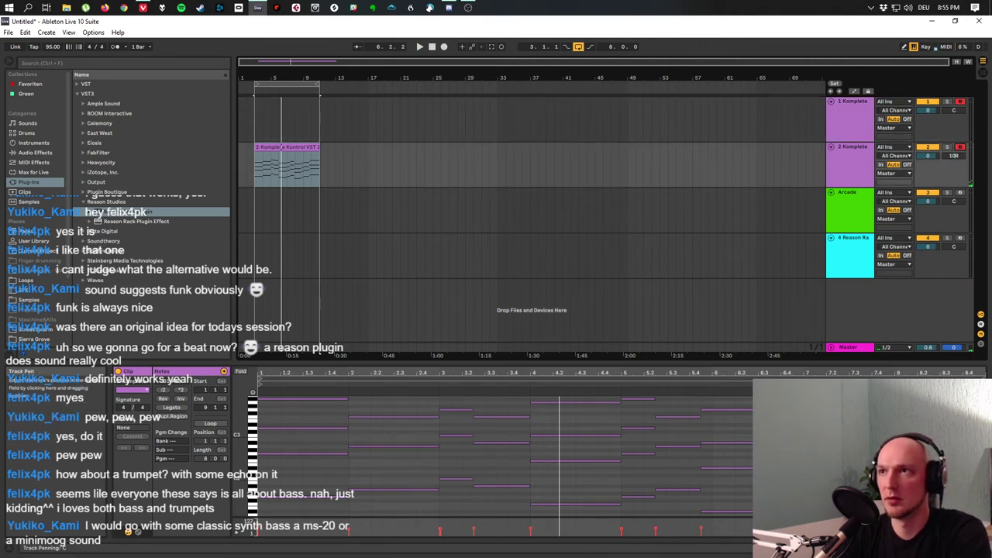
key(space)
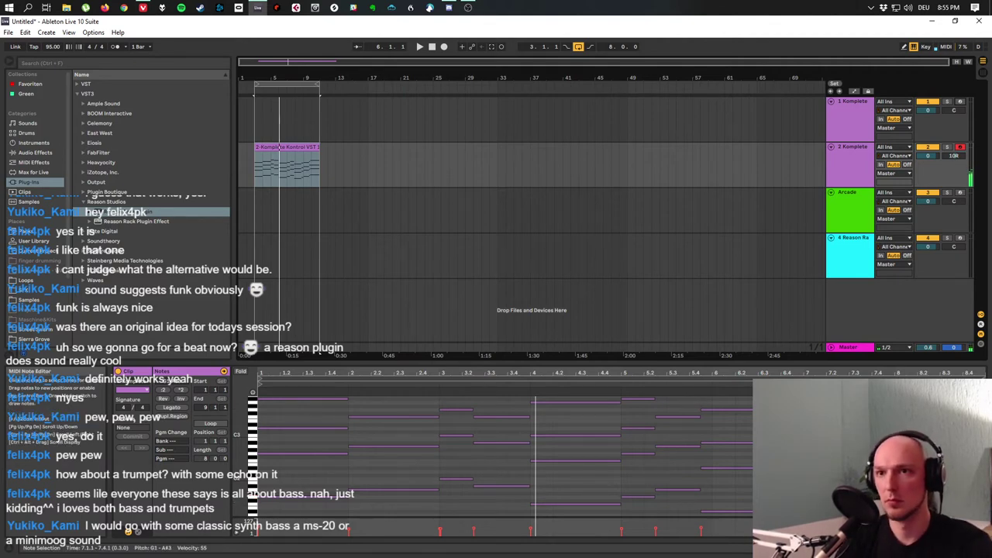
drag(496, 364, 496, 210)
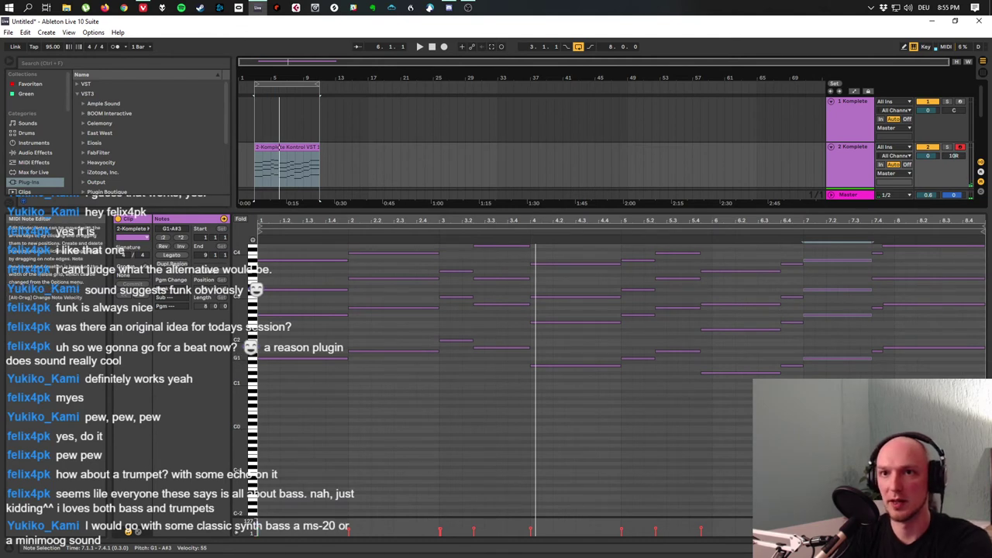
click(302, 357)
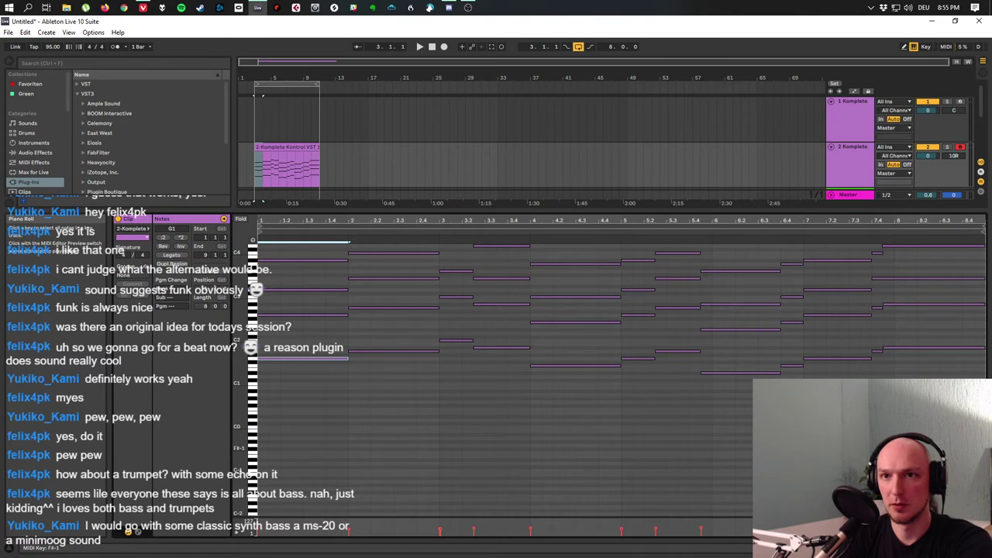
double_click(264, 444)
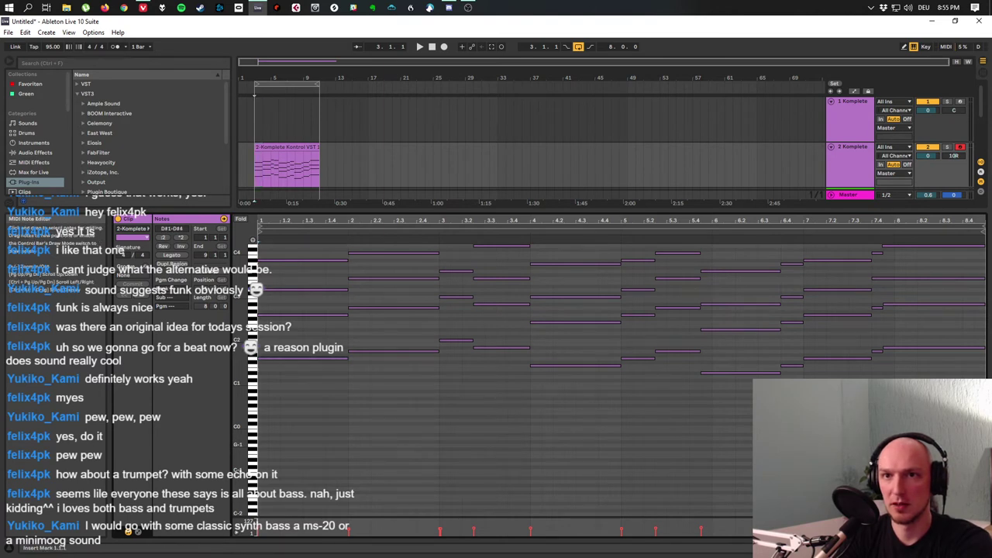
drag(269, 444, 337, 444)
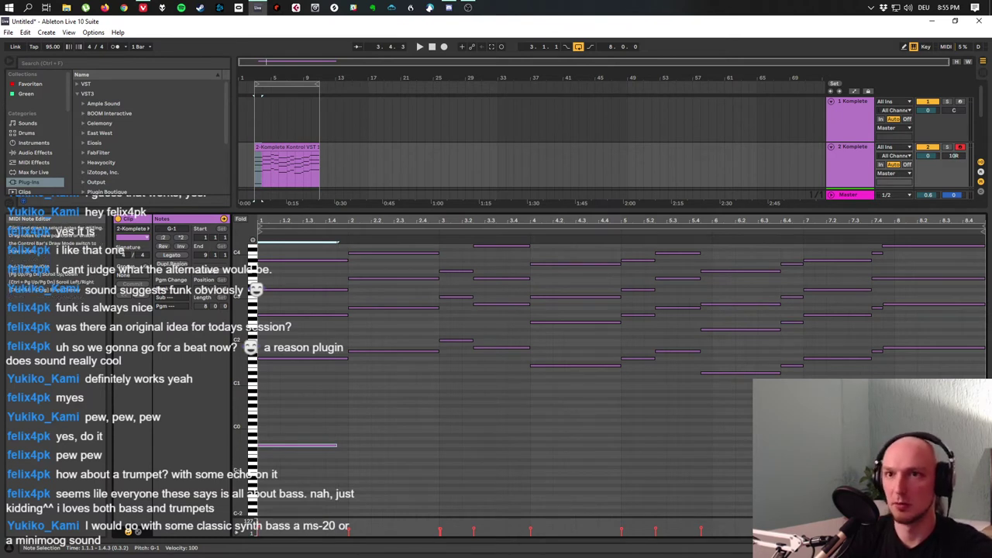
key(Delete)
Duplicate the lowest note of every chord, spanning D#1 to C2, one octave down to the D#0–C1 range.
drag(238, 339, 238, 373)
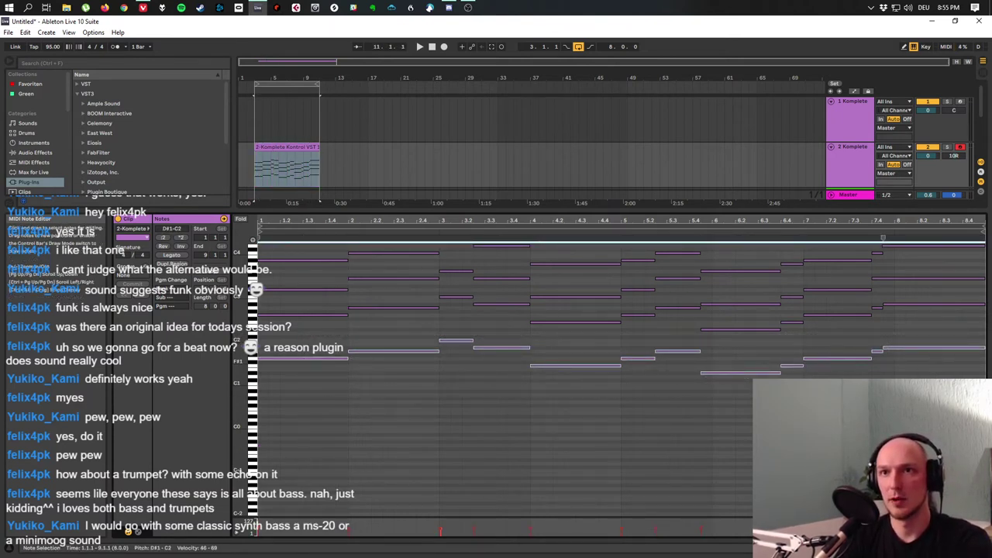
key(Down)
key(Down)
key(Down)
key(Down)
key(Down)
key(Down)
key(Down)
key(Down)
key(Down)
key(Down)
key(Down)
key(Down)
key(Down)
key(Down)
key(Down)
key(Down)
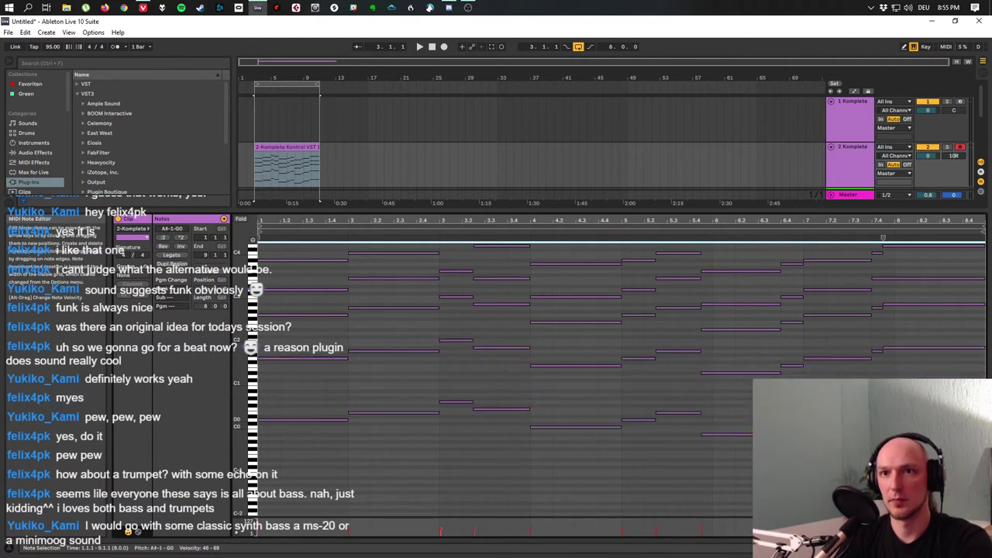
key(Down)
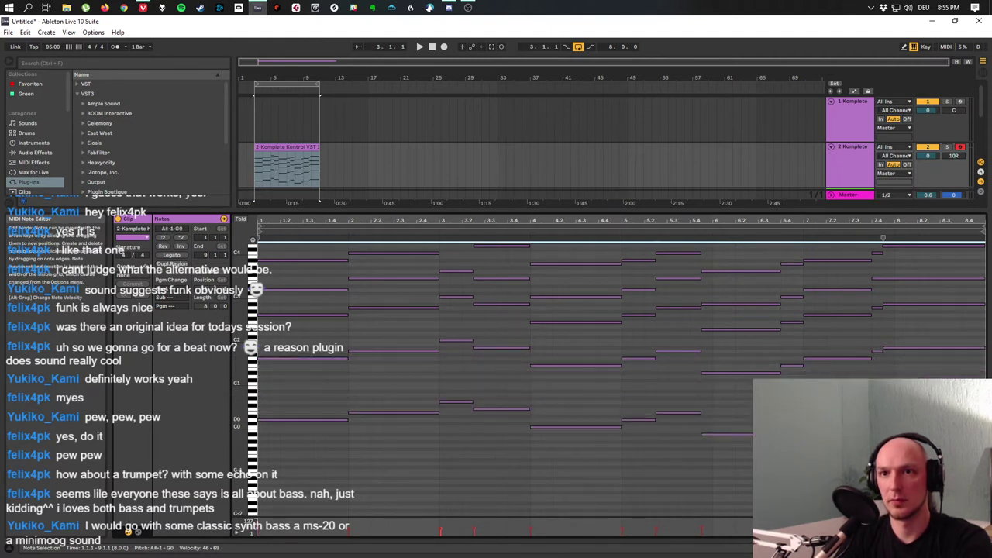
key(Up)
key(Up)
key(Up)
key(Up)
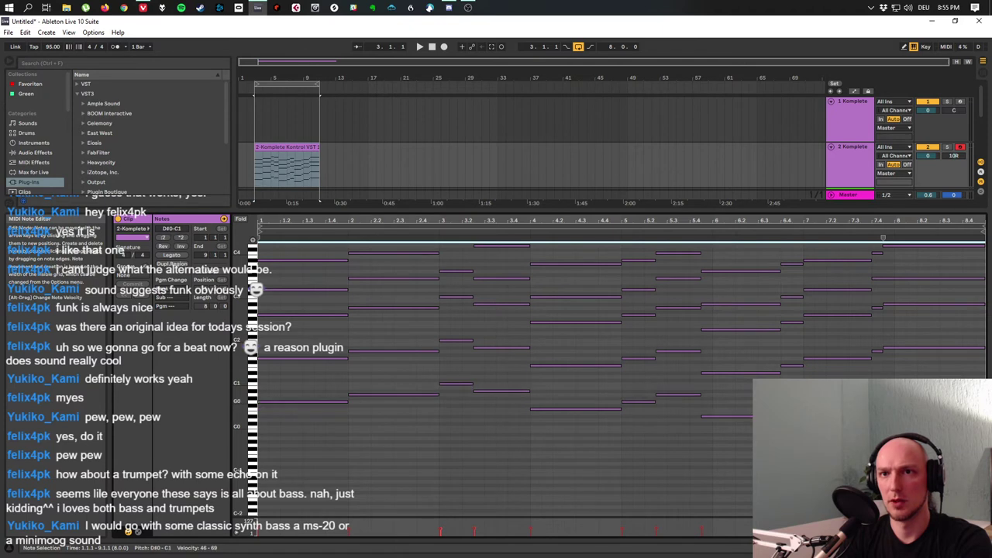
key(Up)
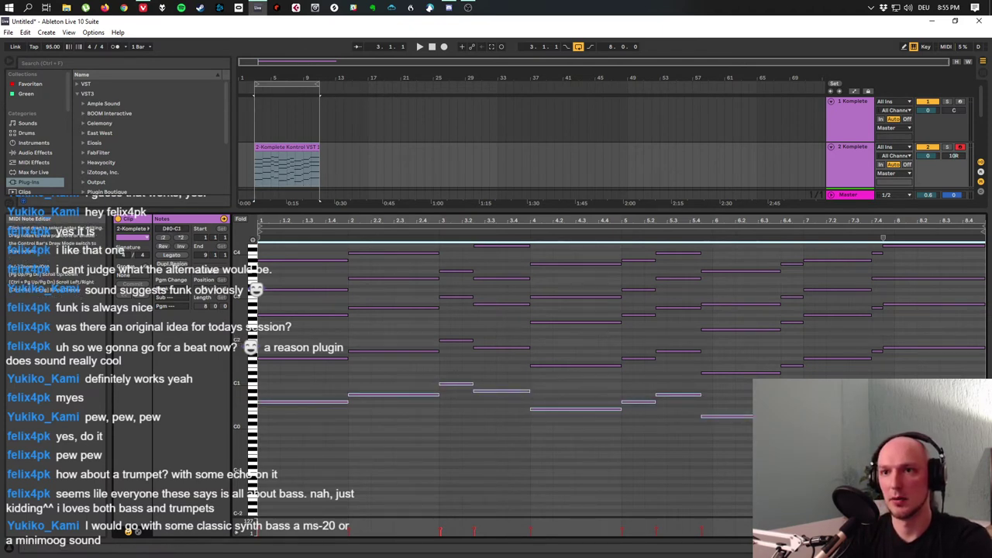
Enlarge the velocity lane, solo the second Komplete track and adjust the duplicated bass notes' velocities to a 61–92 range.
drag(439, 518, 439, 465)
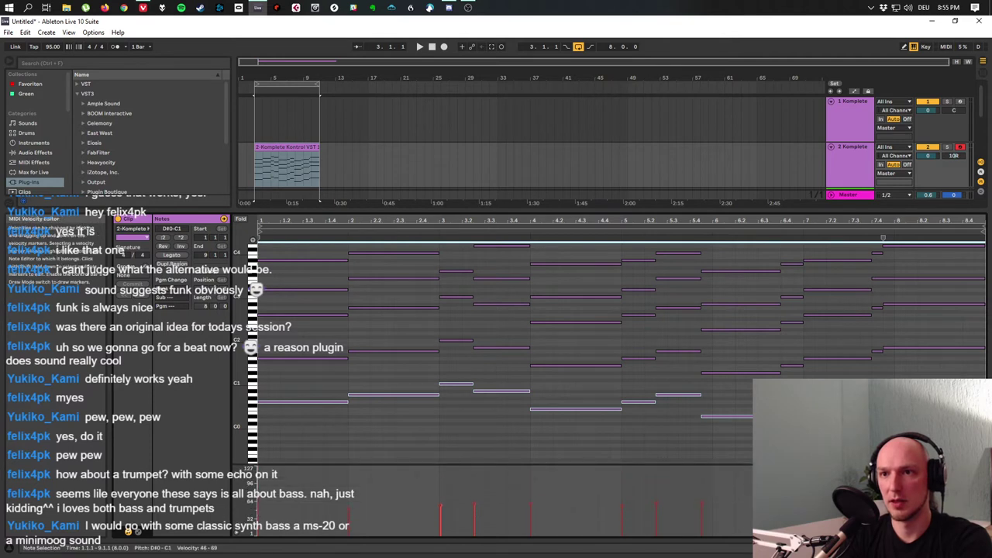
key(Escape)
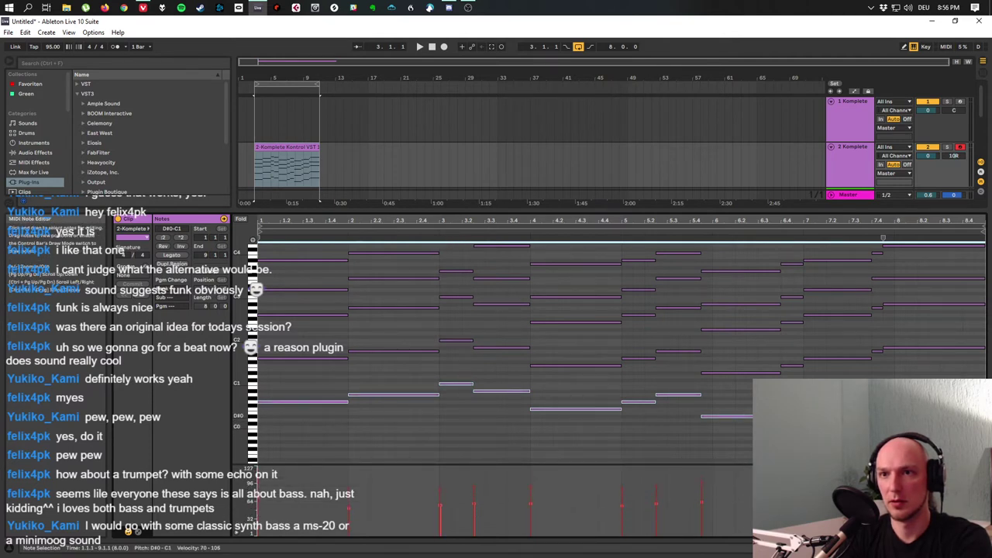
key(space)
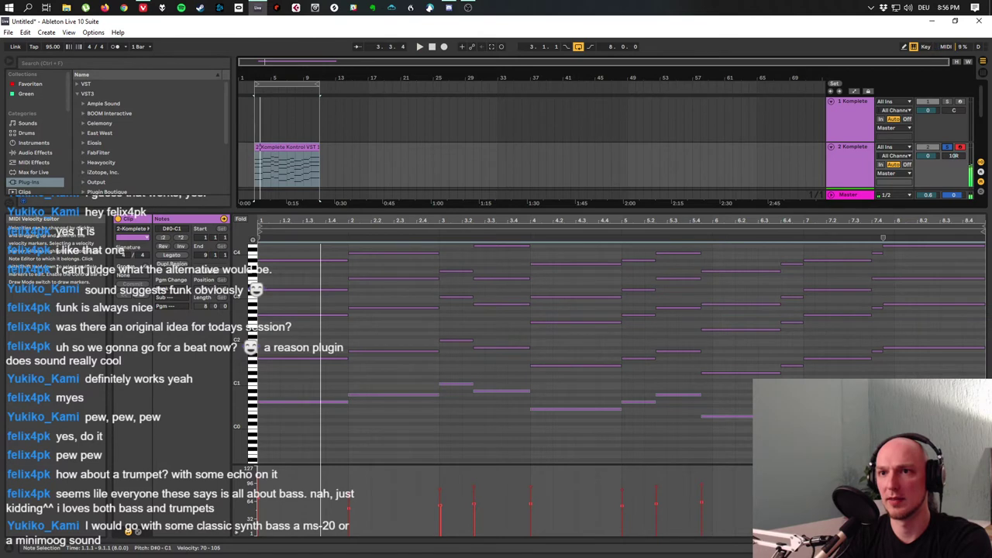
drag(456, 383, 456, 393)
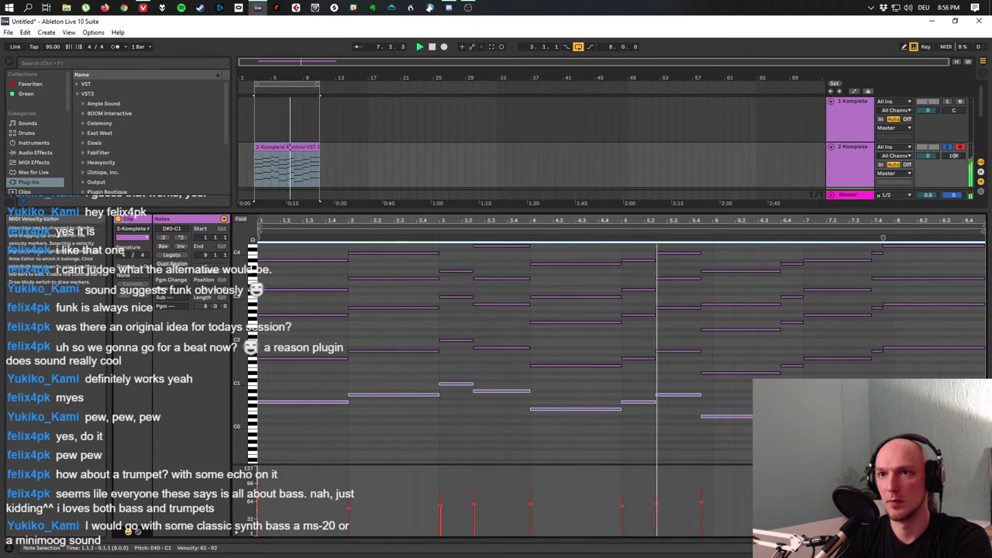
Shorten all the duplicated bass notes by one beat.
key(shift+Left)
key(shift+Left)
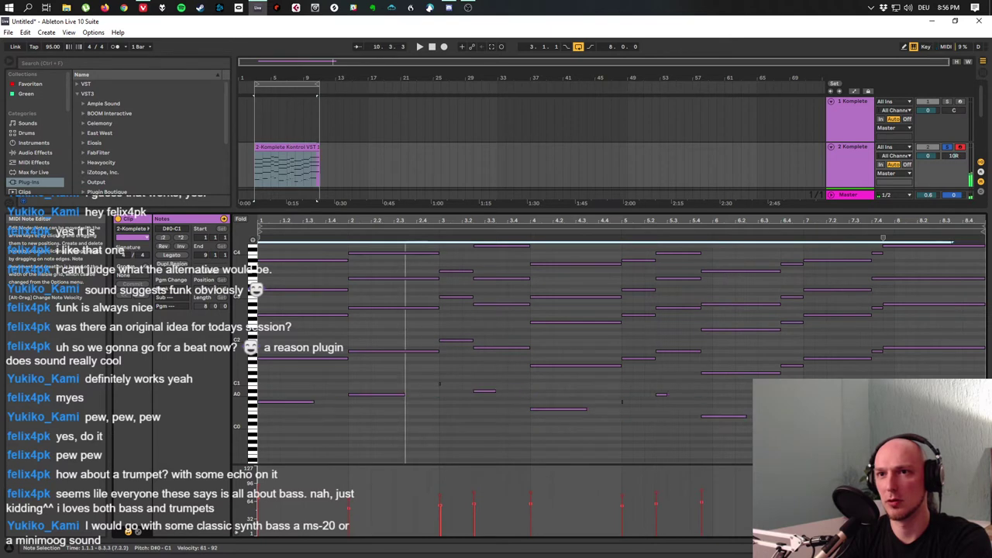
key(shift+Right)
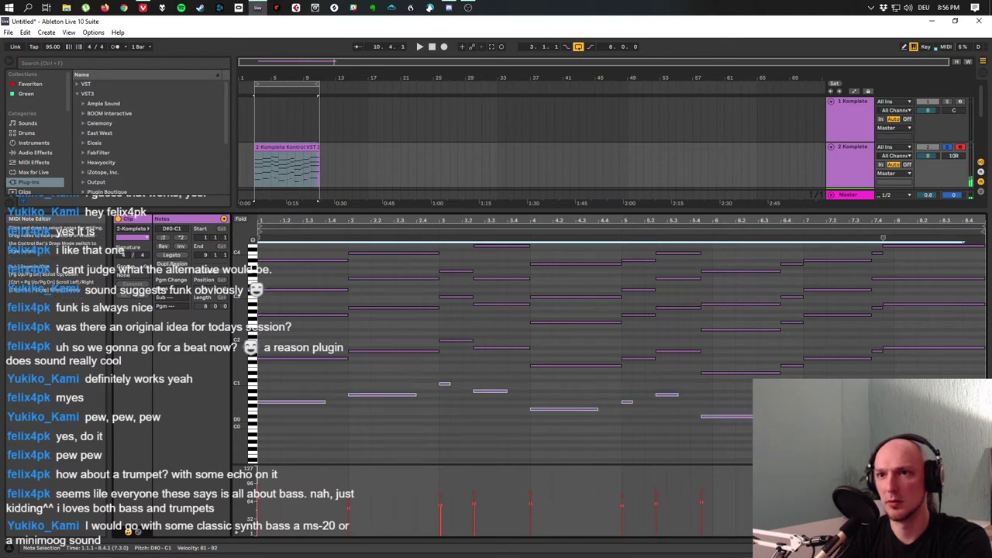
Shorten the first two bass notes, G0 and A0, to two beats each and audition the loop.
drag(257, 240, 416, 240)
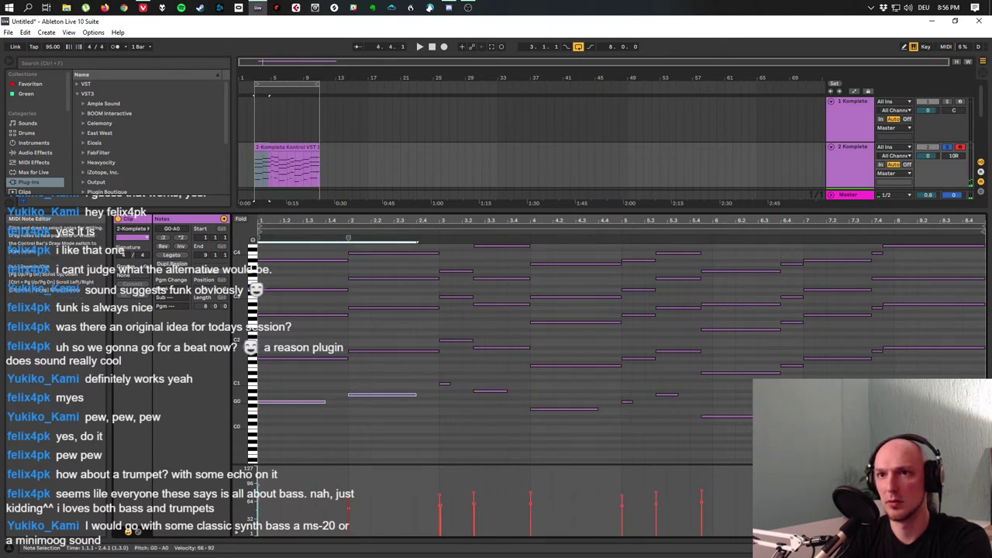
key(shift+Left)
key(space)
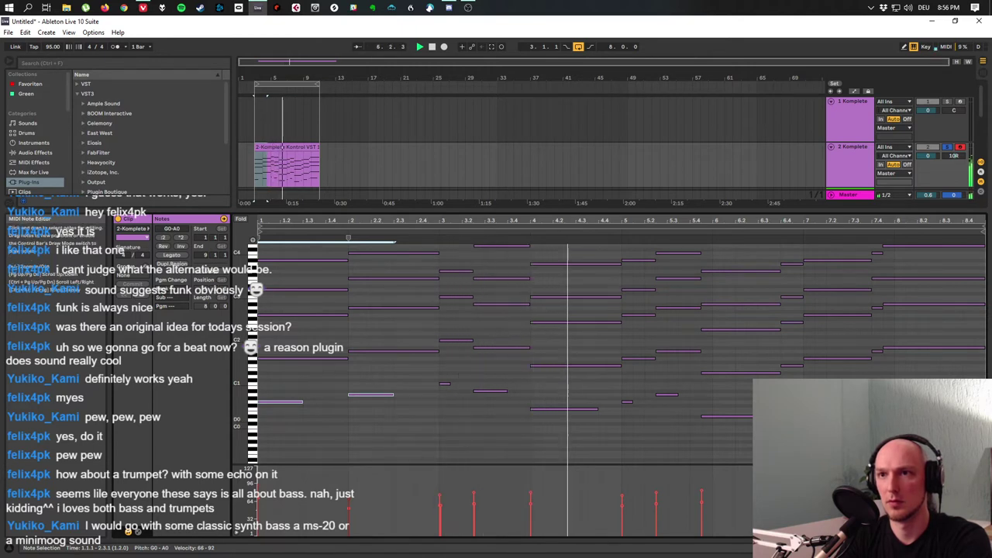
key(space)
Shorten the first bass note, G0 in bar 1, to one beat and play the loop.
click(297, 349)
drag(258, 402, 303, 402)
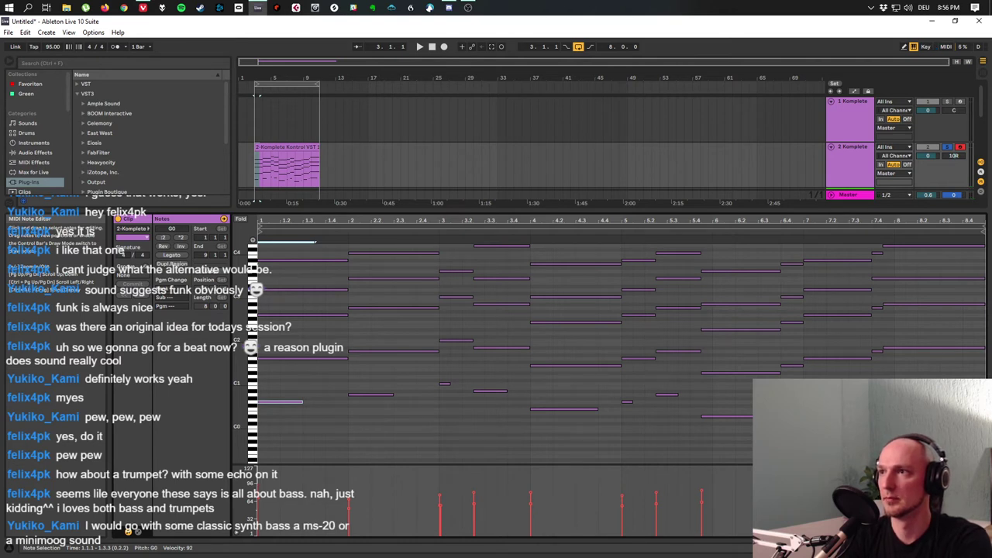
drag(302, 402, 279, 402)
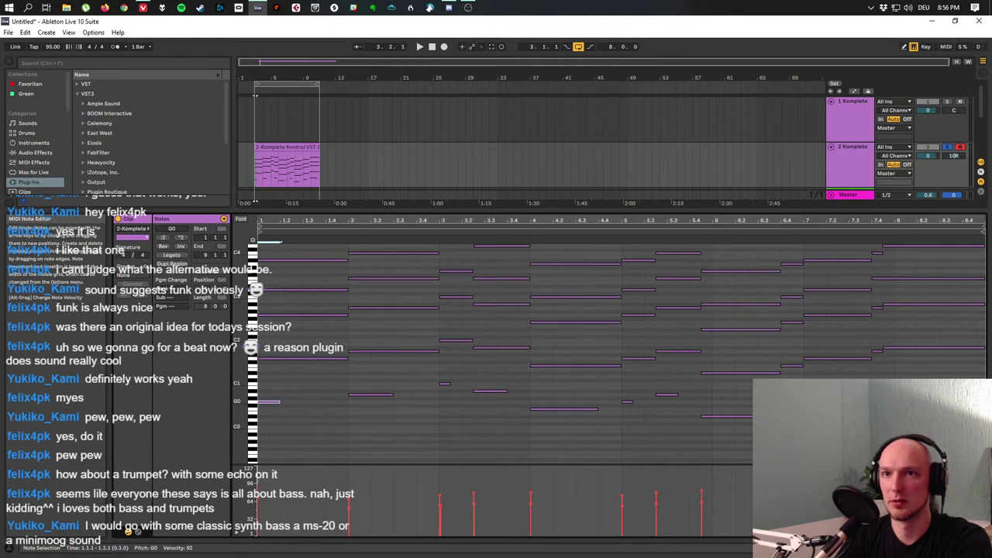
key(space)
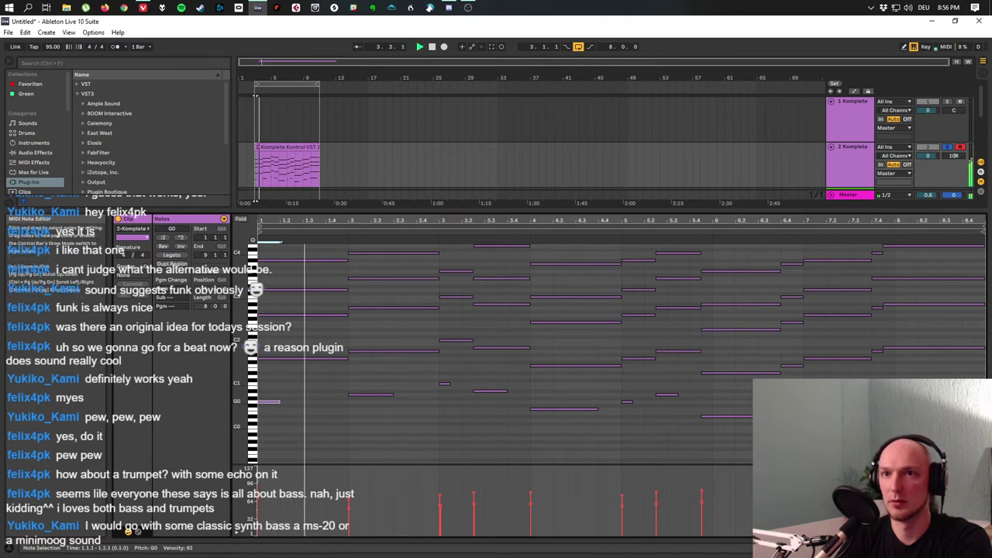
Shorten the A0 note in bar 2, the second bass note in bar 3 and F0 in bar 4 to one beat each.
drag(393, 394, 370, 394)
drag(506, 391, 495, 391)
click(558, 409)
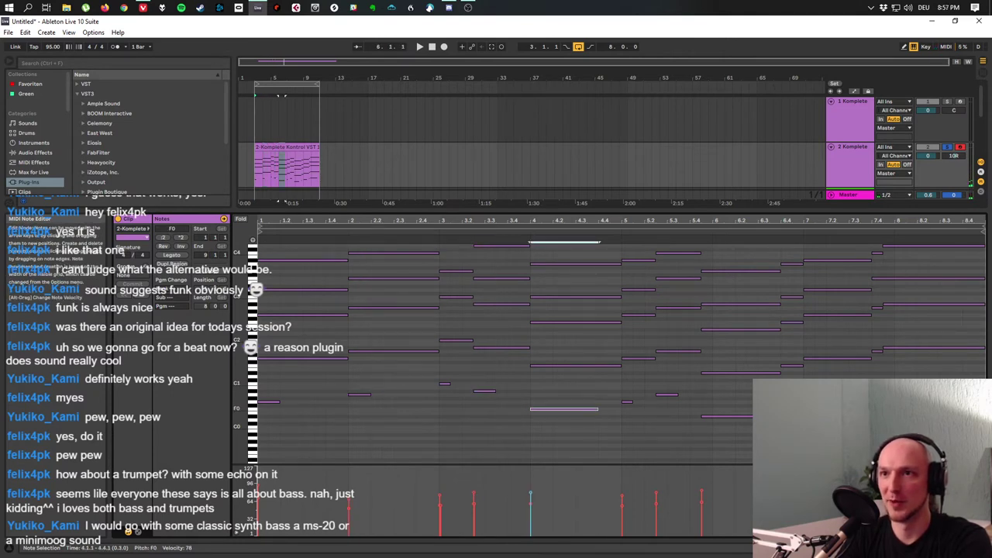
drag(596, 245, 555, 245)
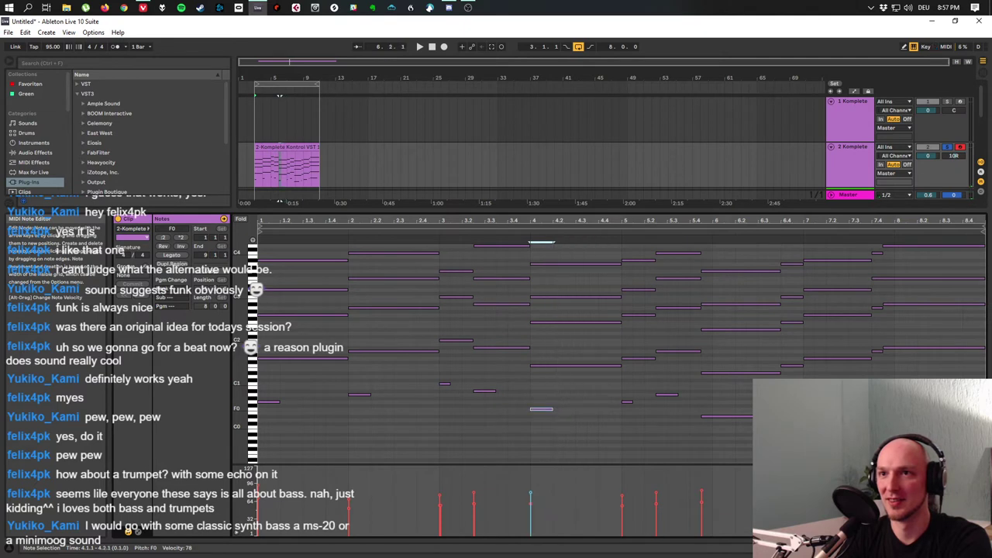
key(space)
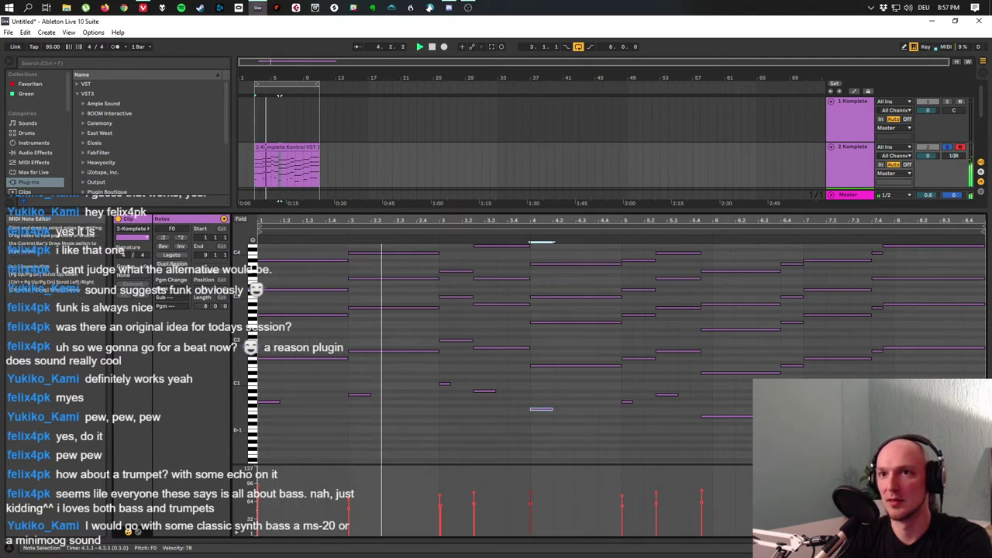
key(space)
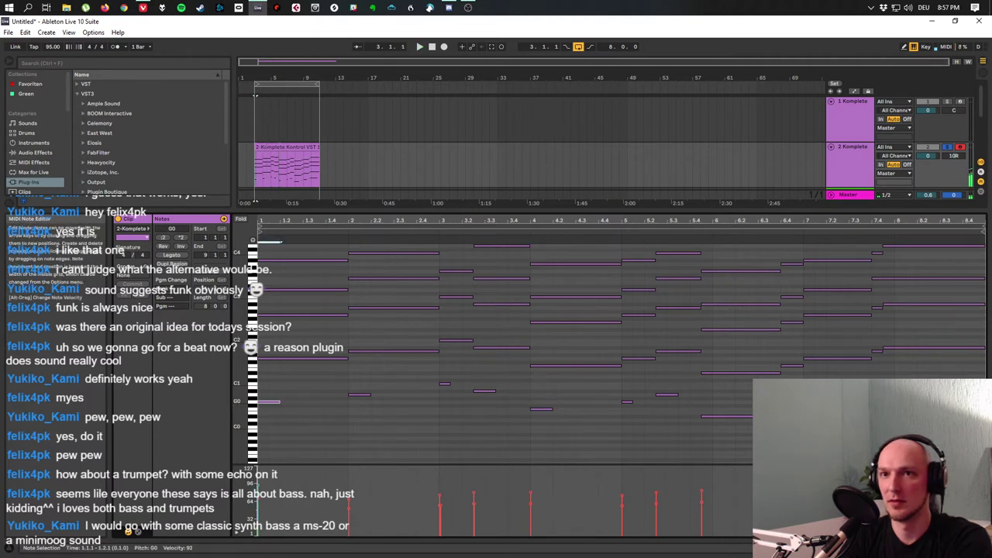
Try a velocity of 123 on the G0 bass note and 113 on the A0 note, and audition them.
click(268, 402)
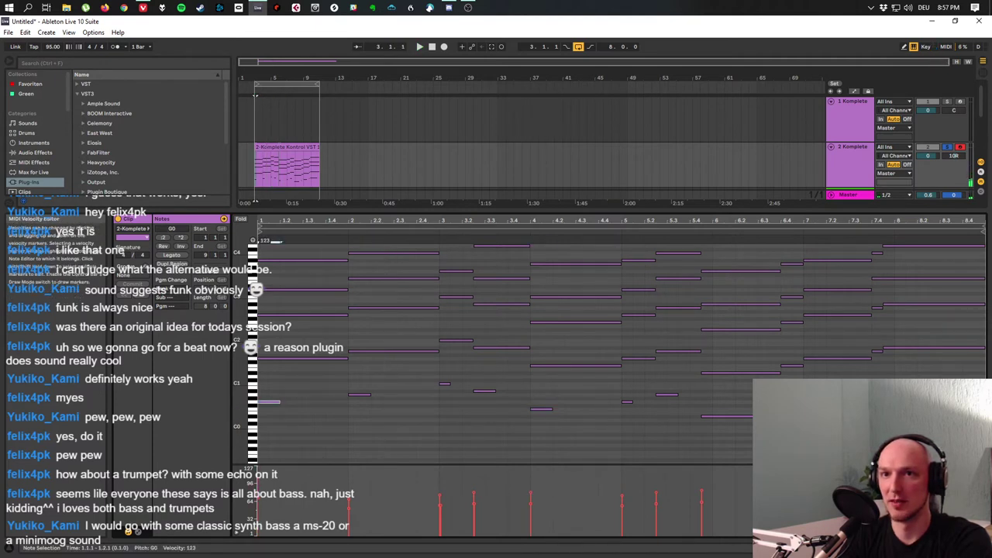
click(359, 394)
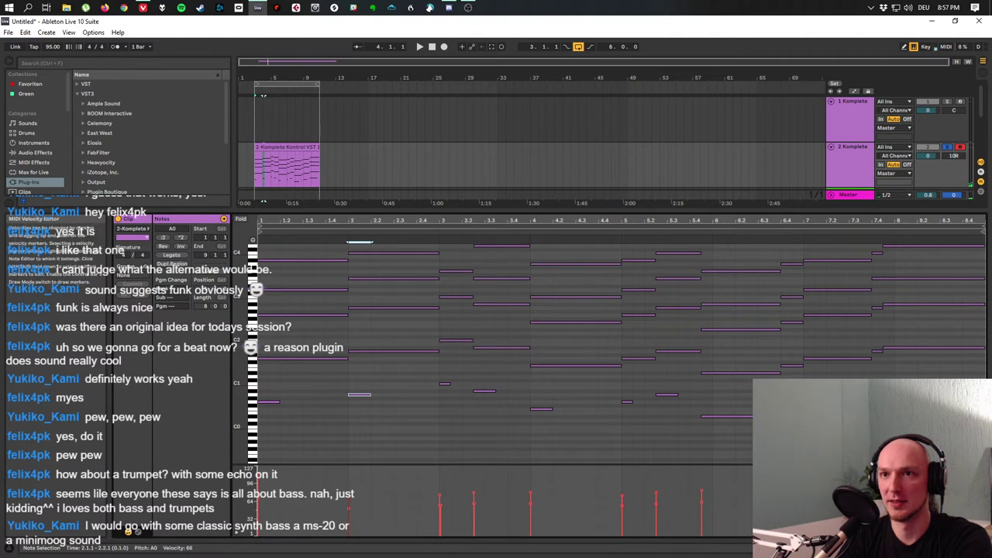
key(space)
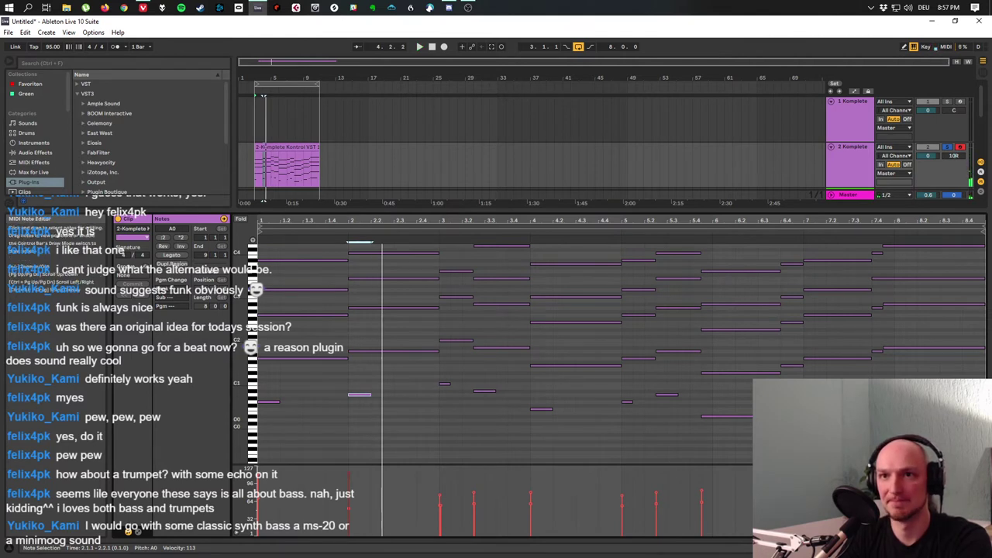
key(space)
Try lowering the velocities of the first two bass notes to 76–77, and of all bass notes to 61–84.
drag(279, 473, 388, 489)
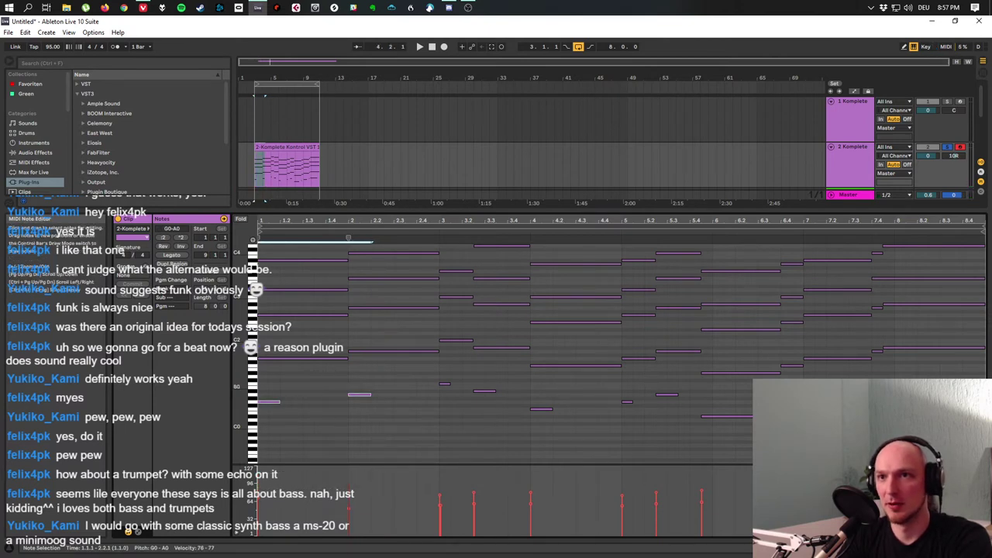
drag(279, 380, 965, 434)
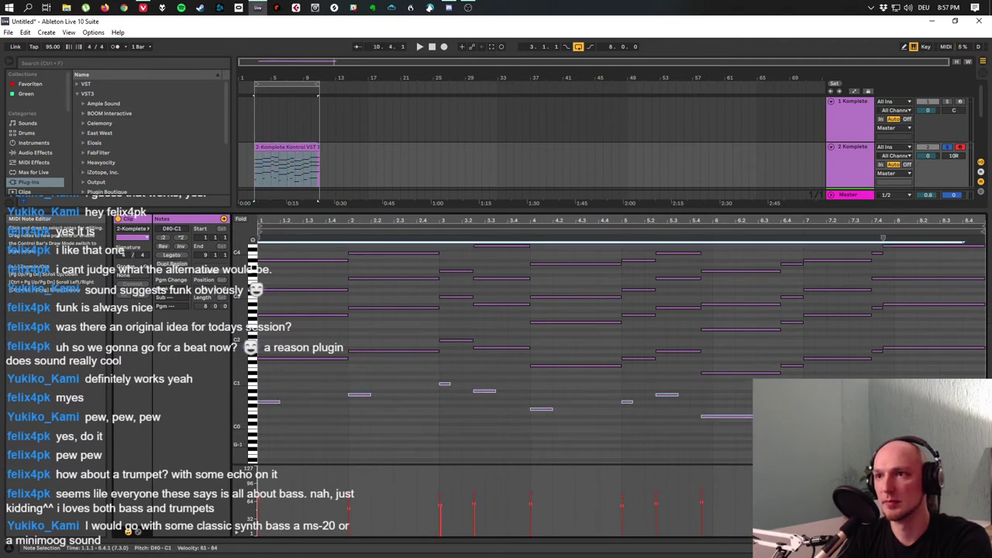
Undo the velocity changes and shortening of the bass notes, back to the full-length notes.
click(360, 394)
key(ctrl+z)
key(ctrl+z)
key(ctrl+z)
key(ctrl+z)
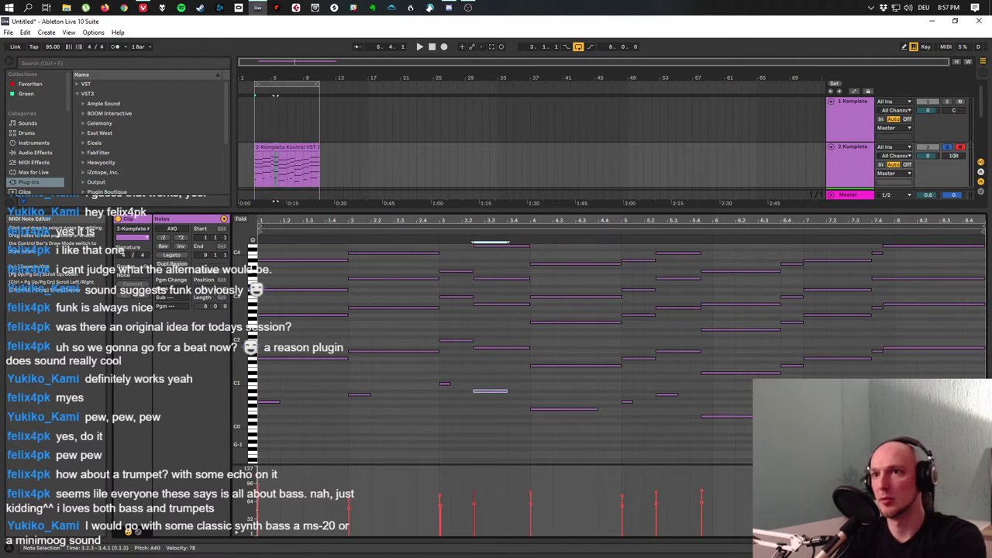
key(ctrl+z)
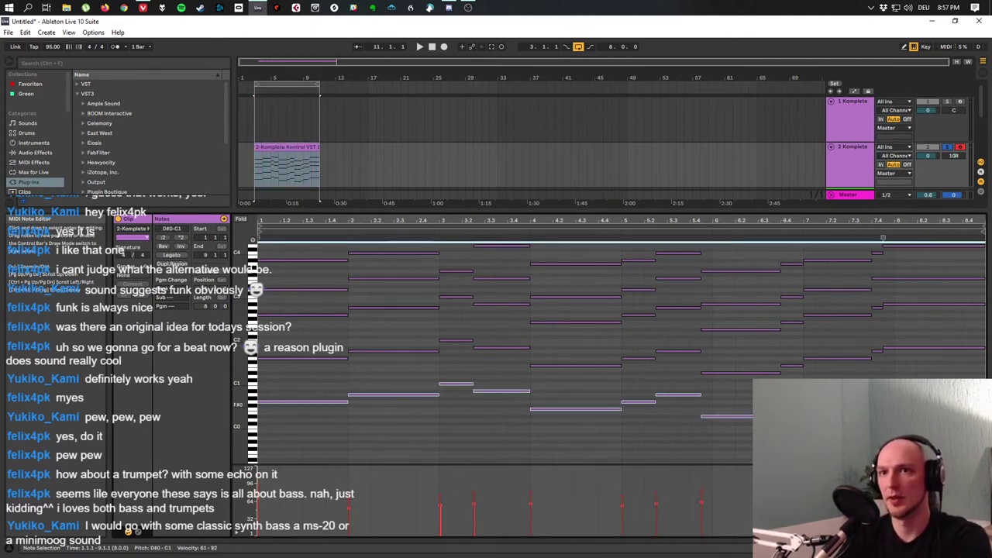
Lower the velocities of all the bass notes together to 48–72 and play the loop.
drag(531, 500, 531, 508)
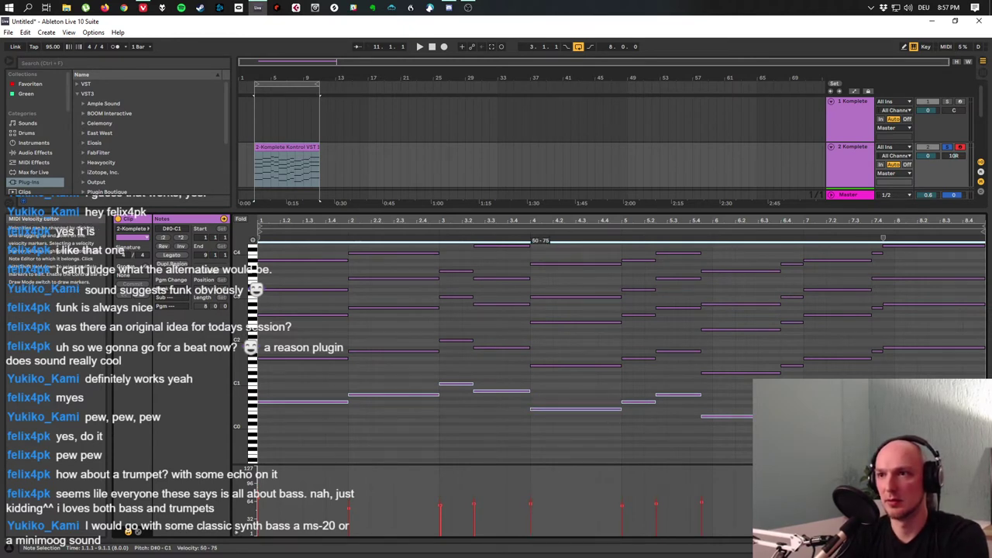
key(space)
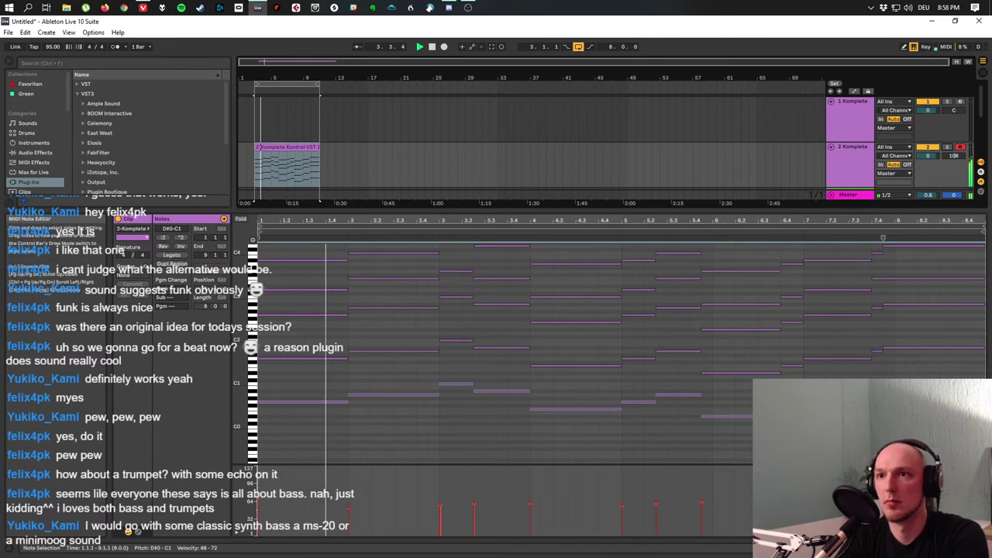
Enlarge the arrangement area and open the Komplete Kontrol plug-in on the first track.
drag(542, 211, 543, 327)
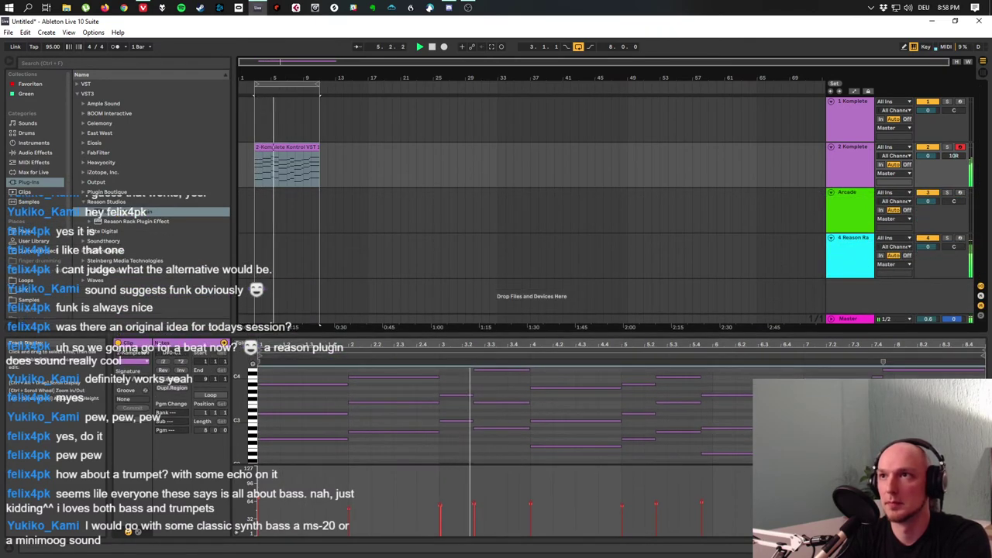
click(850, 102)
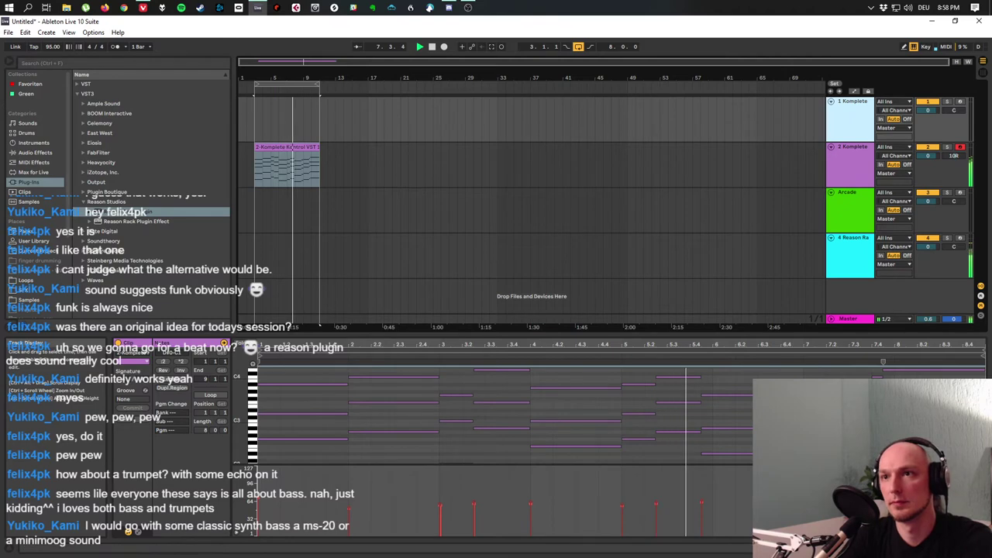
key(shift+Tab)
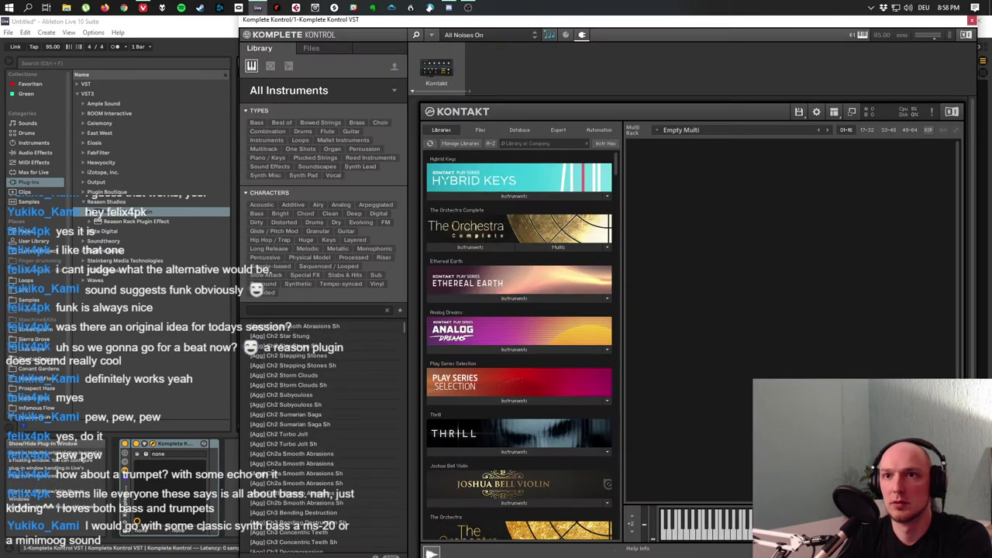
click(152, 443)
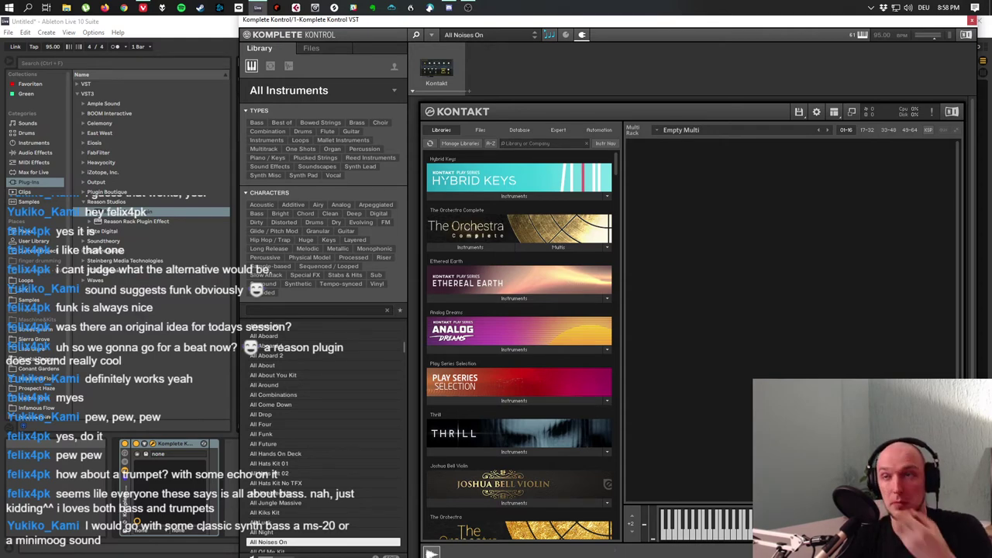
Find the Analog Brass and Winds library in Kontakt and load its ANALOG BRASS AND WINDS.nki instrument.
scroll(519, 345, down, 15)
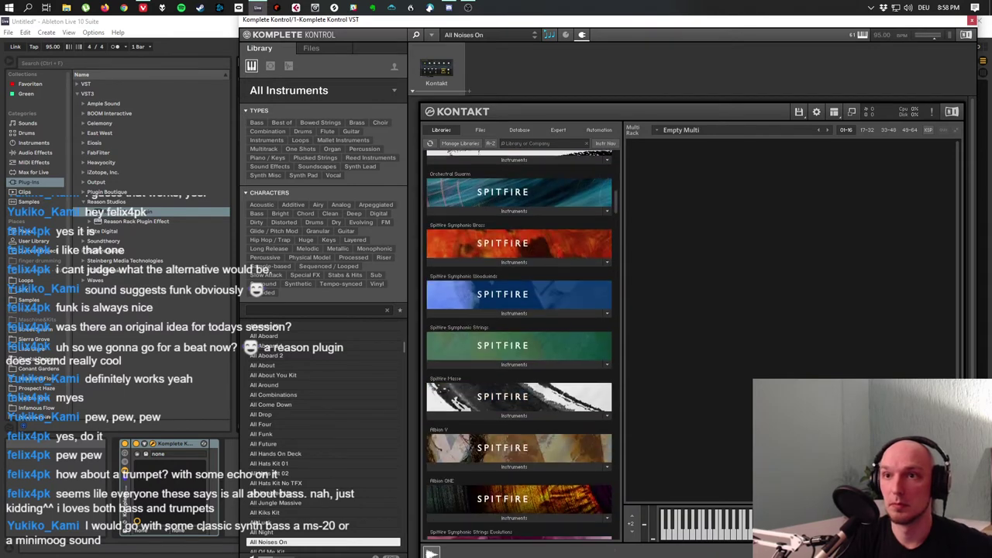
scroll(520, 345, down, 12)
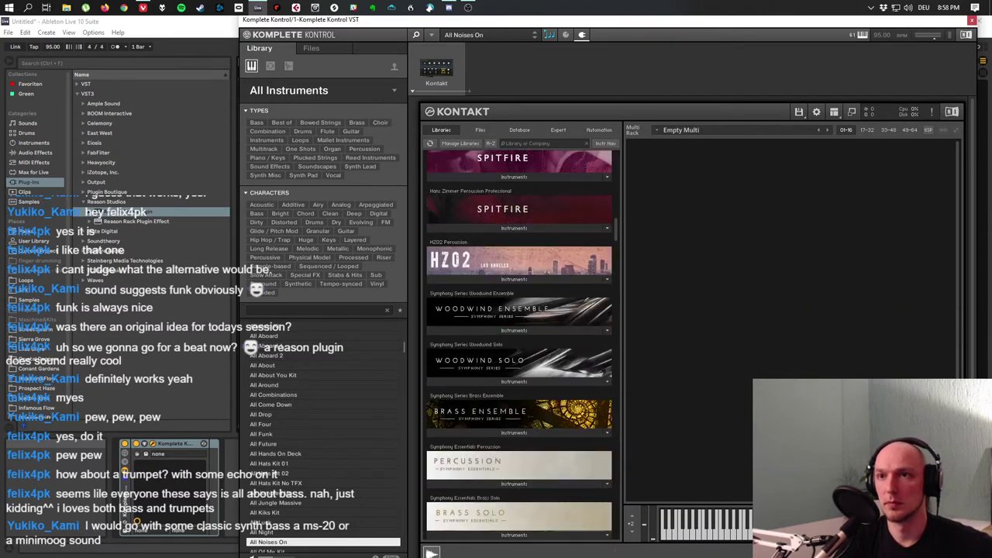
scroll(519, 345, down, 3)
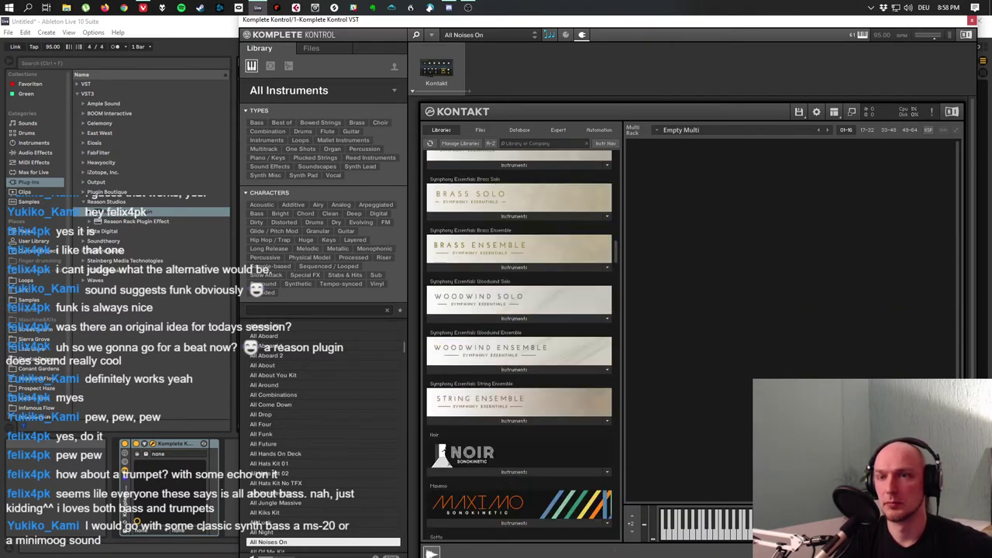
scroll(520, 345, down, 12)
scroll(519, 345, down, 3)
scroll(519, 345, down, 2)
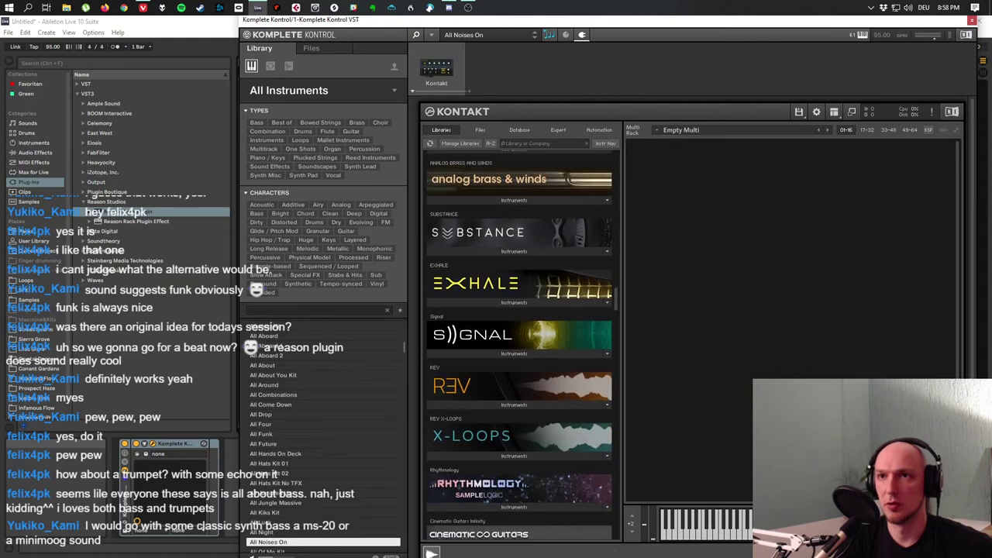
scroll(519, 345, down, 1)
scroll(519, 345, up, 2)
scroll(519, 345, up, 1)
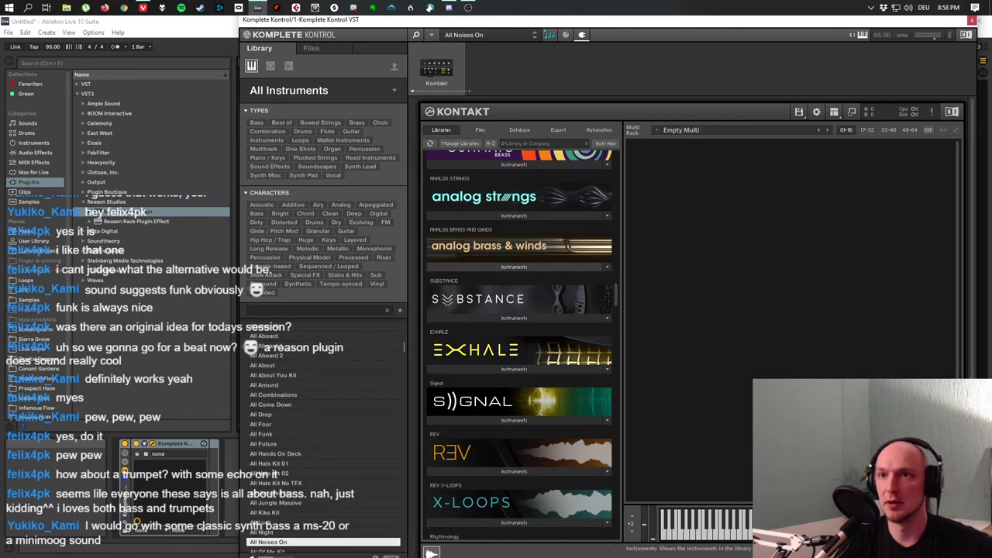
click(514, 266)
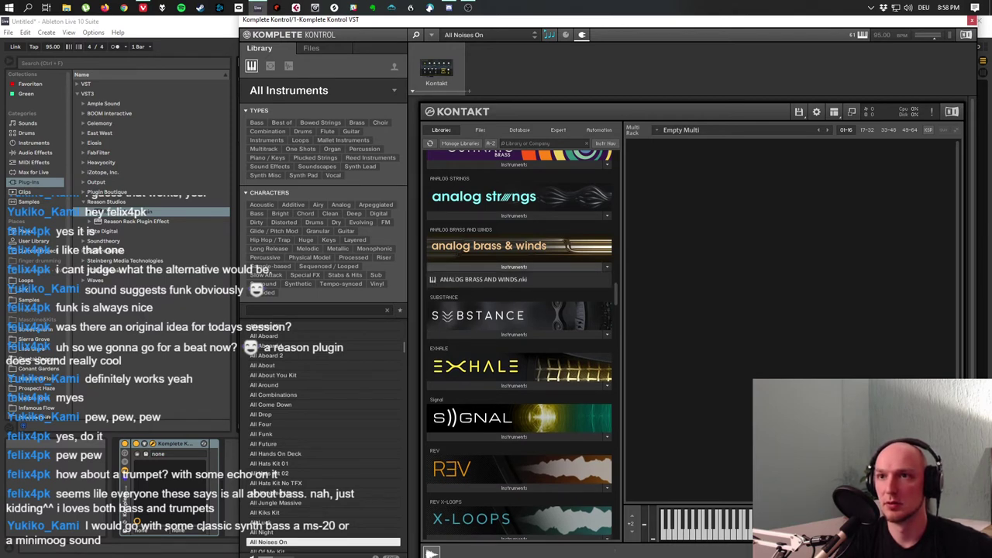
double_click(484, 279)
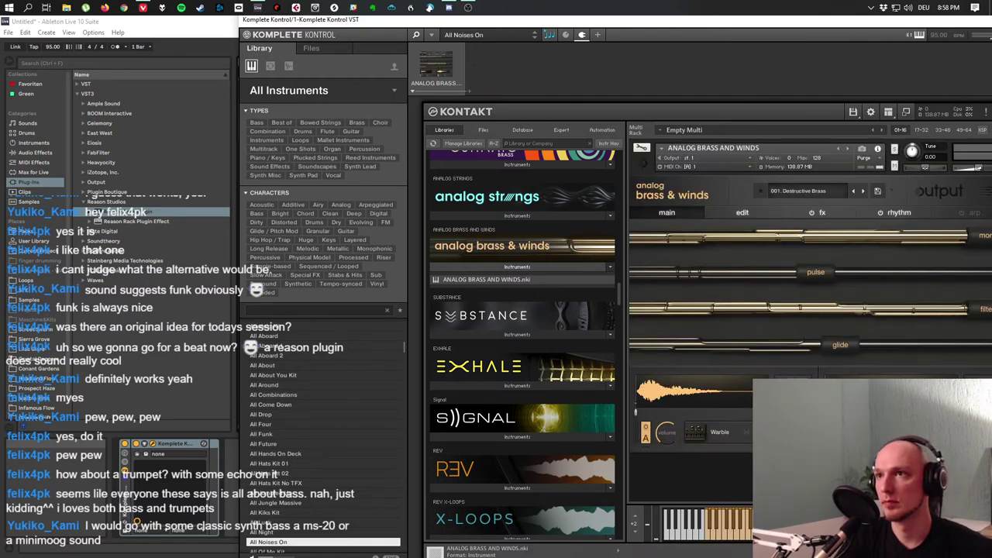
Browse the instrument's presets and filter them to solo and brass sounds.
click(799, 191)
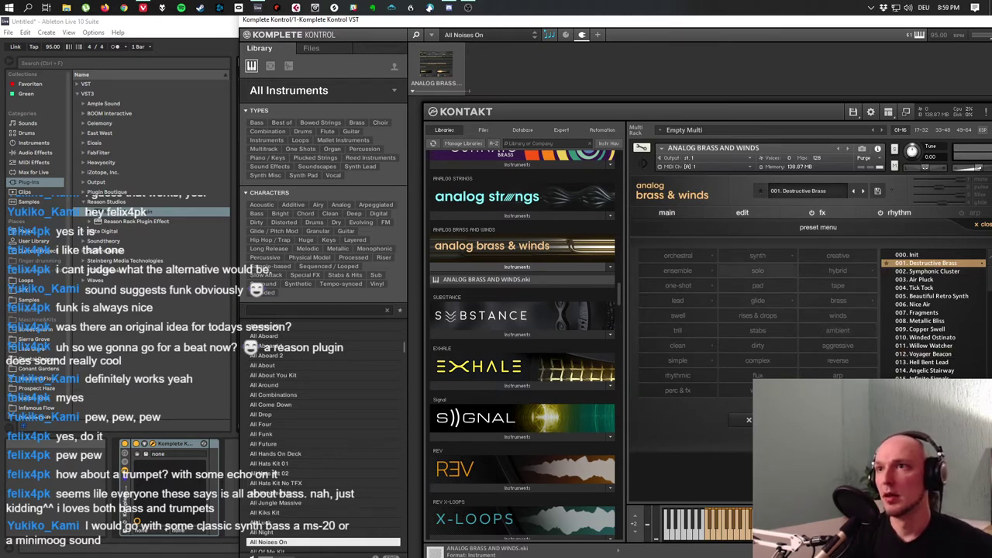
click(757, 271)
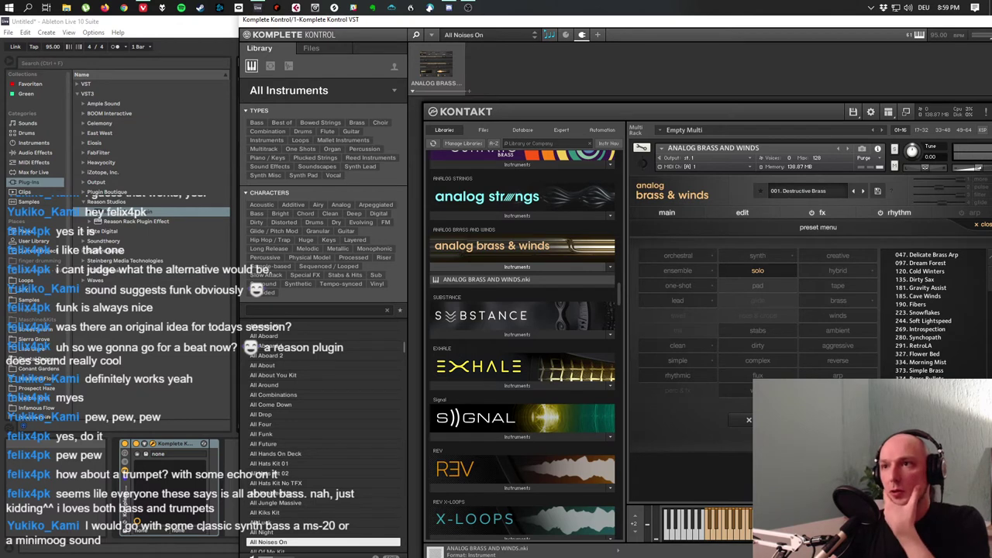
click(838, 300)
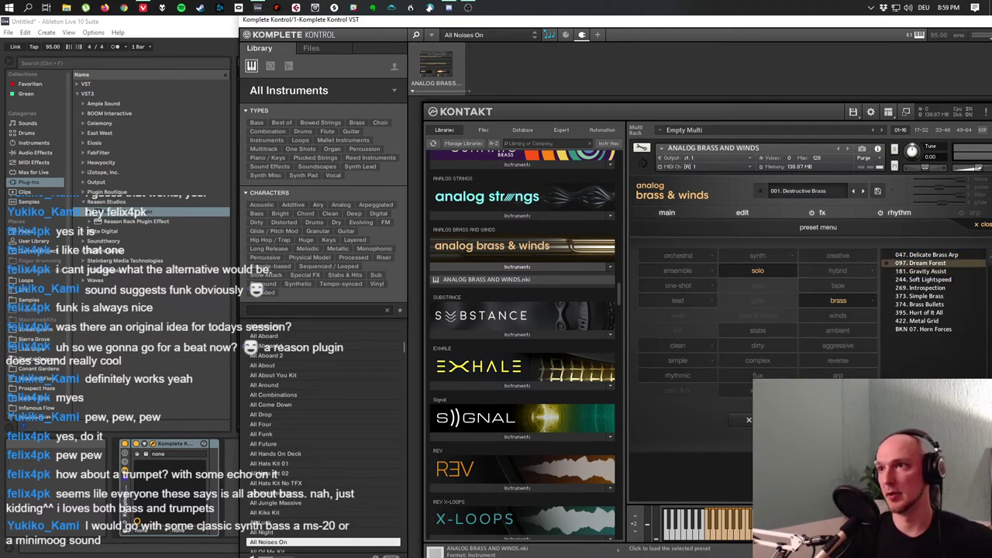
Audition the presets Dream Forest, Gravity Assist, Soft Lightspeed and Introspection, and load 373. Simple Brass.
click(921, 263)
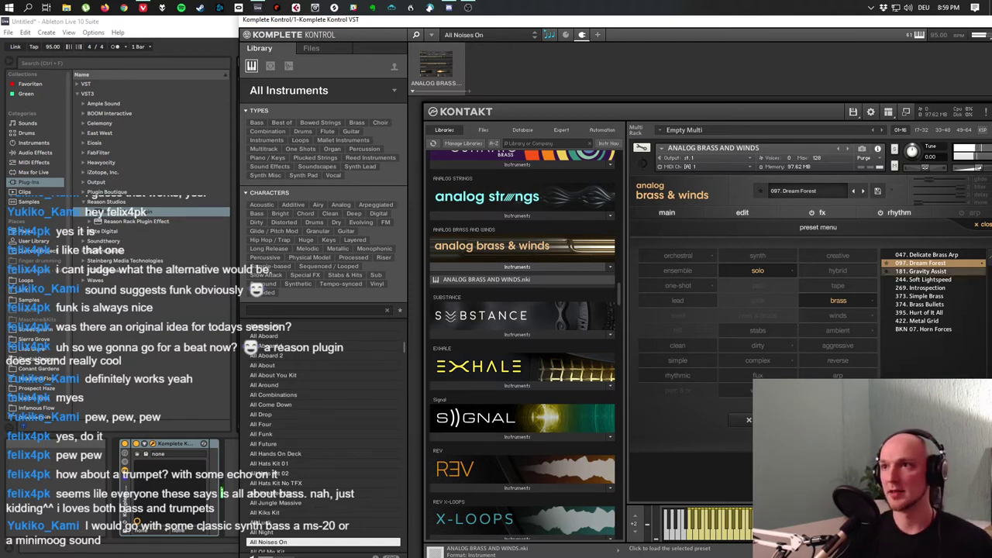
click(922, 271)
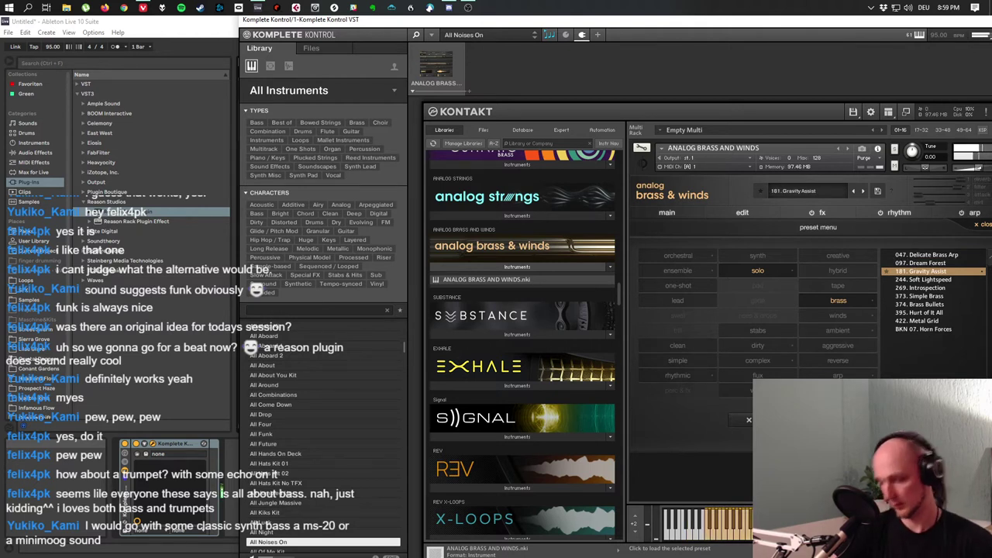
click(922, 279)
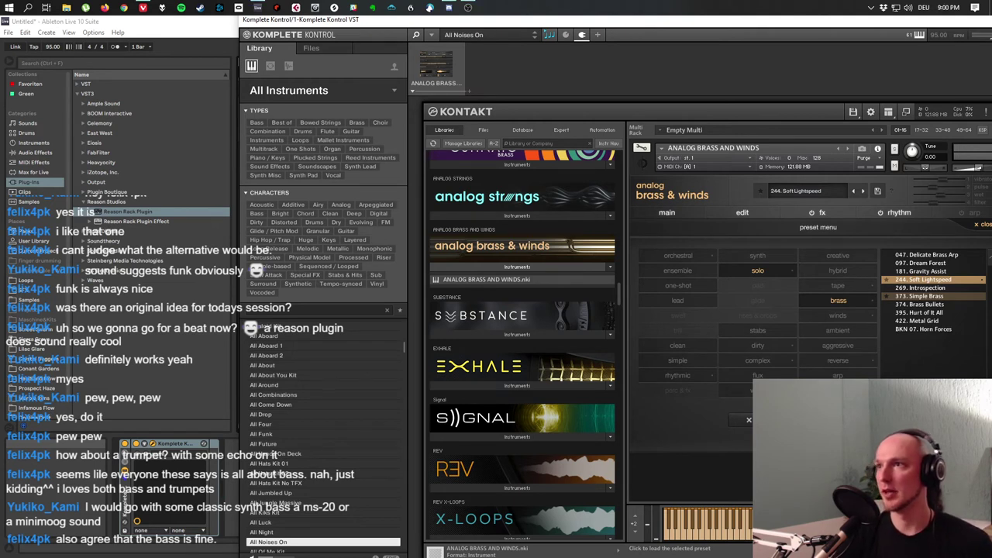
click(923, 287)
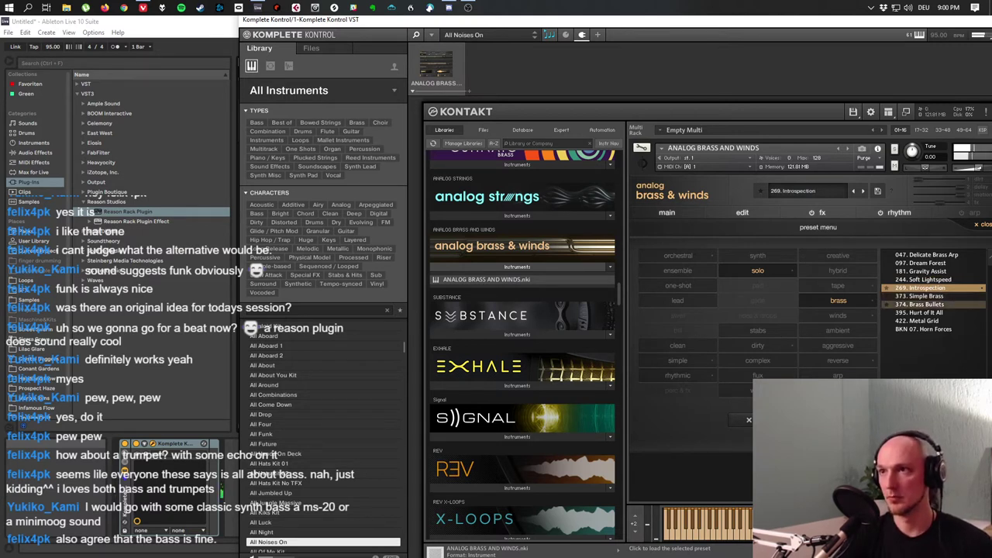
click(922, 296)
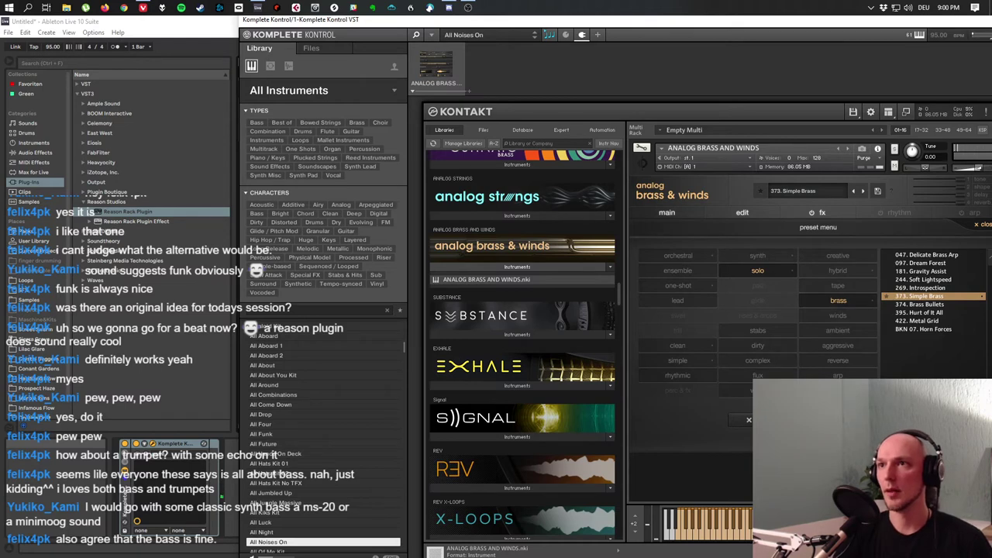
Review the Simple Brass preset's main, effects and envelope settings, and turn on its arpeggiator.
click(666, 213)
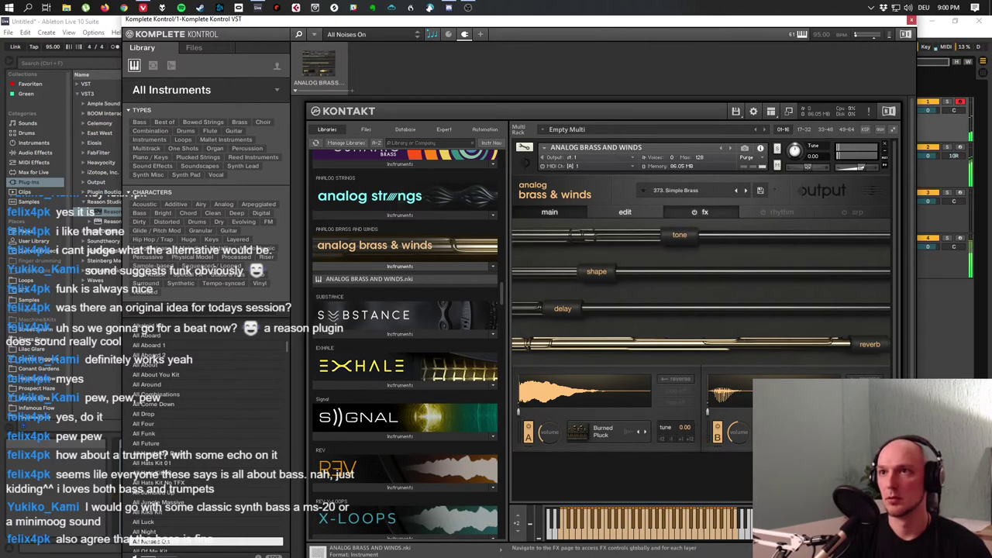
click(700, 211)
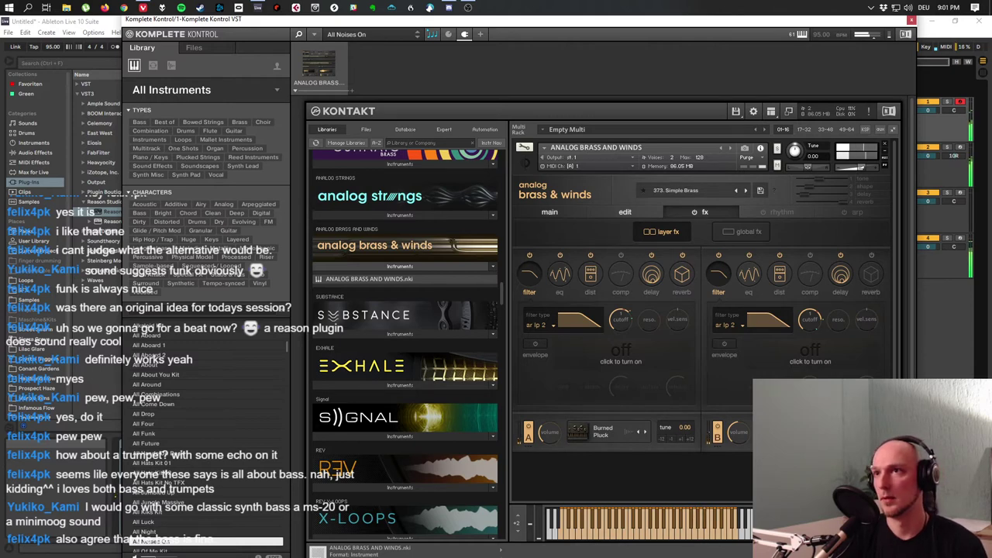
click(625, 212)
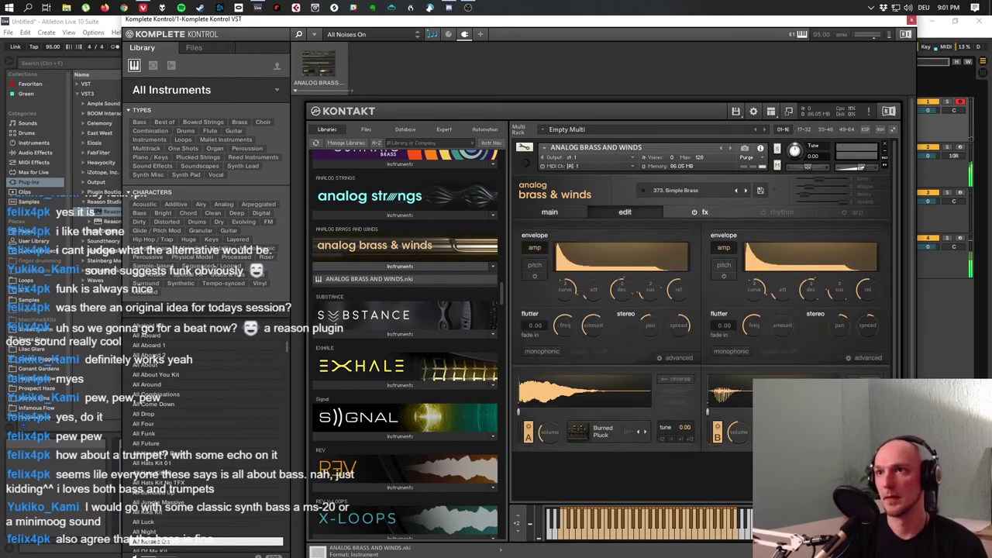
click(856, 212)
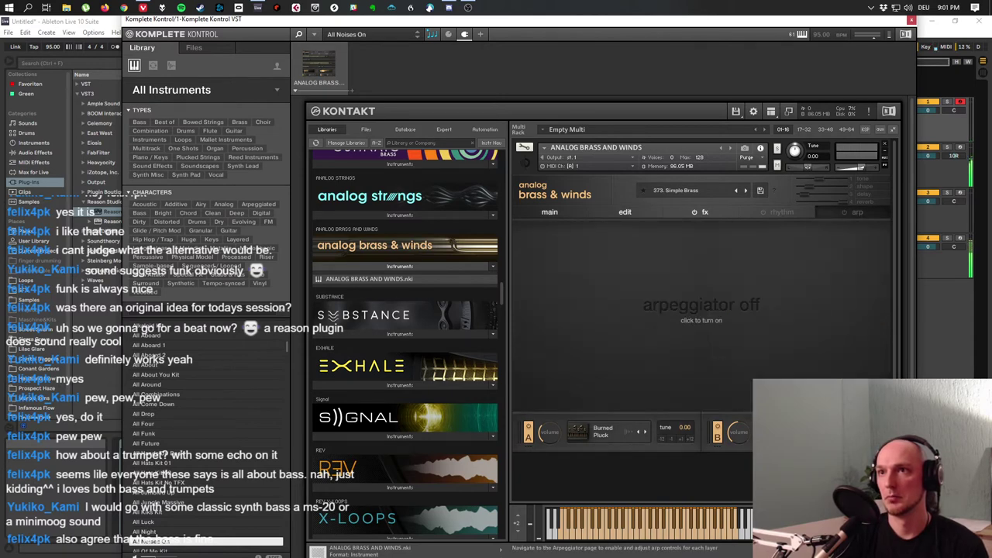
click(844, 212)
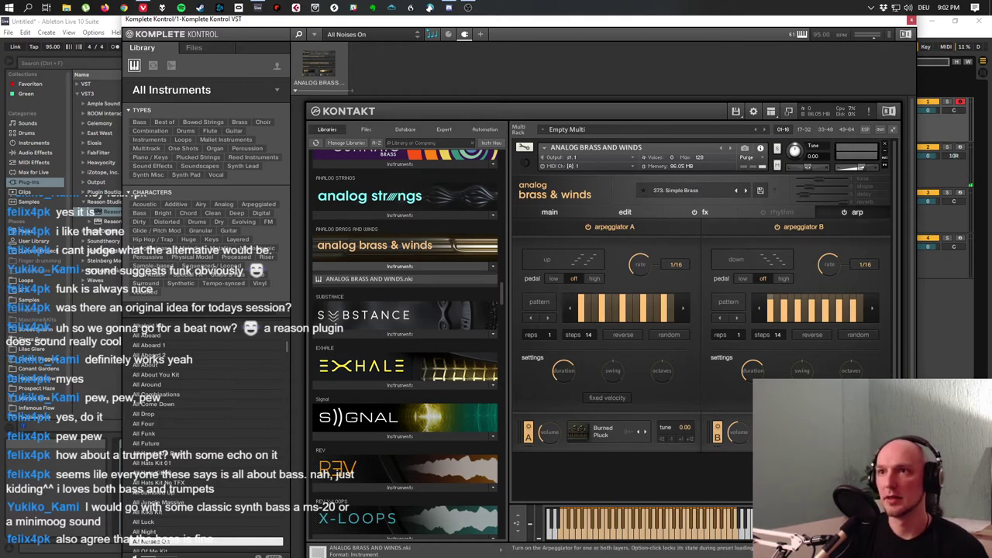
Increase the reverb size in layer A's effects and lower the preset's main tone, shape and delay controls.
click(550, 212)
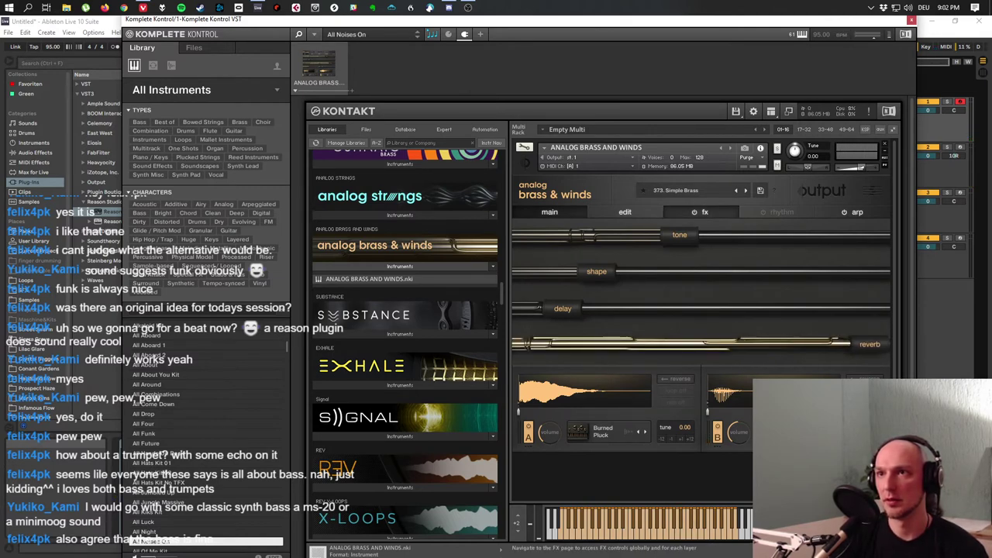
click(700, 211)
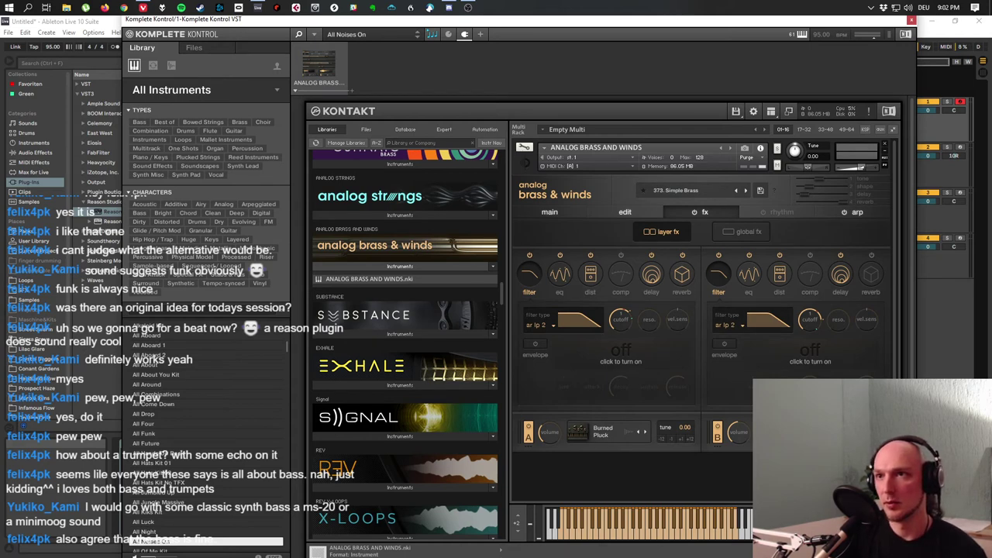
click(681, 274)
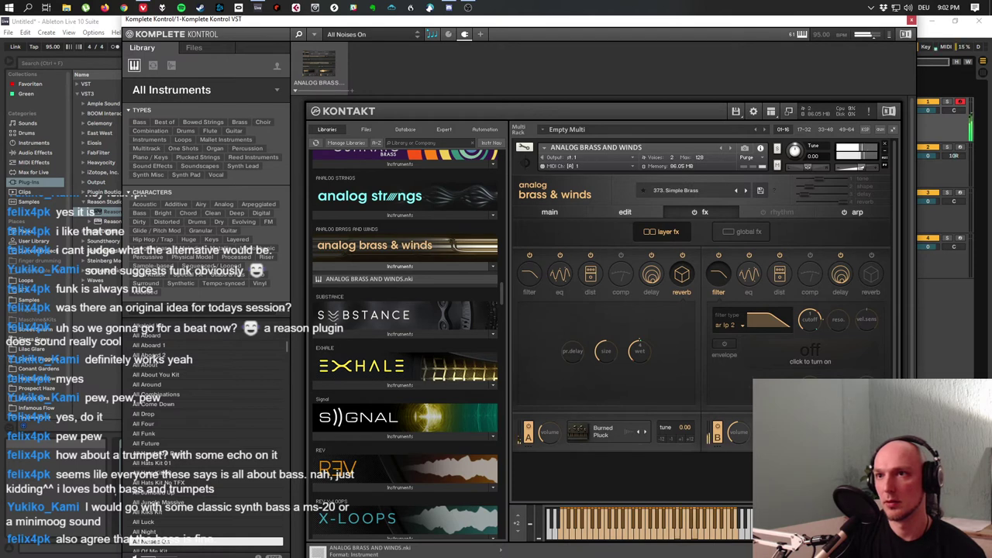
mouse_move(643, 343)
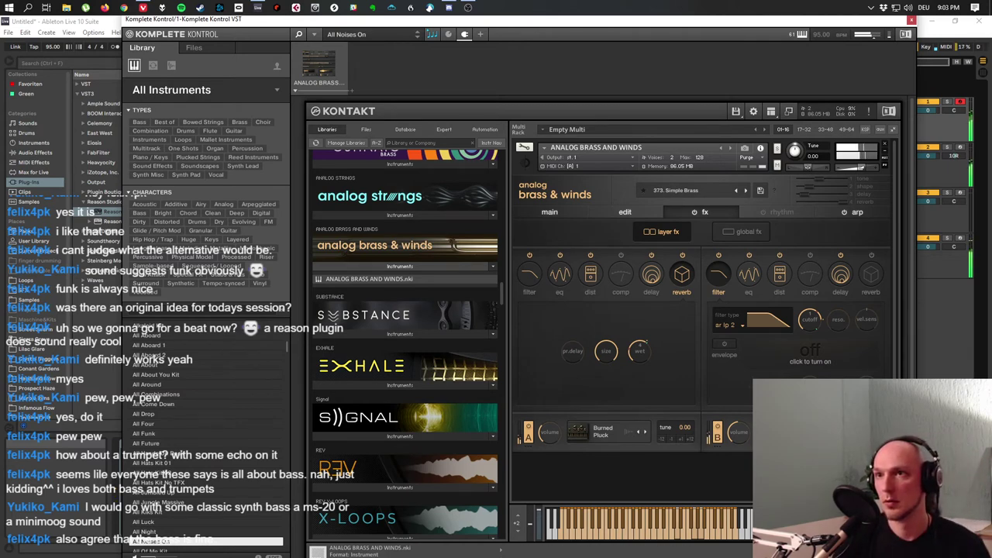
click(550, 212)
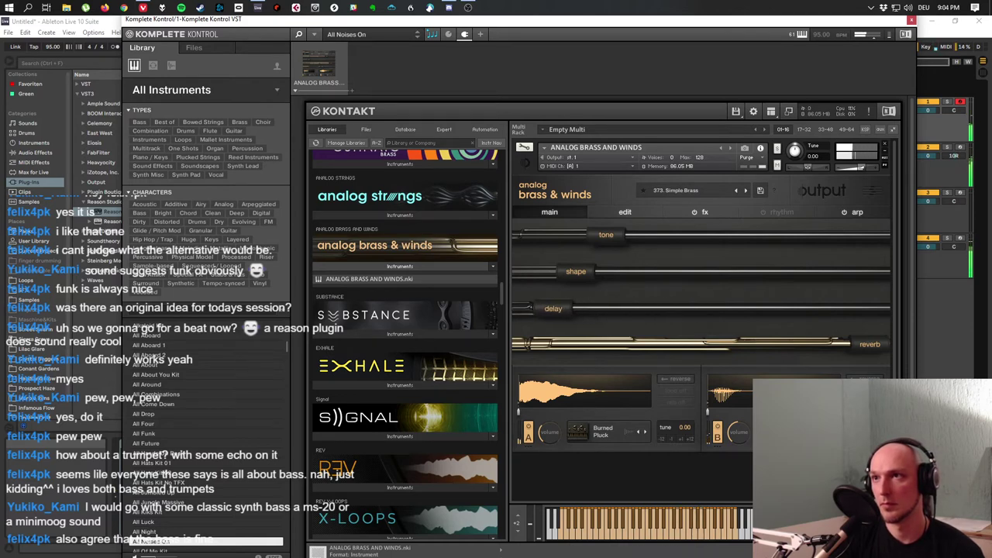
Stop the loop playback and record a MIDI clip on the Reason Rack track starting at bar 3.
click(911, 19)
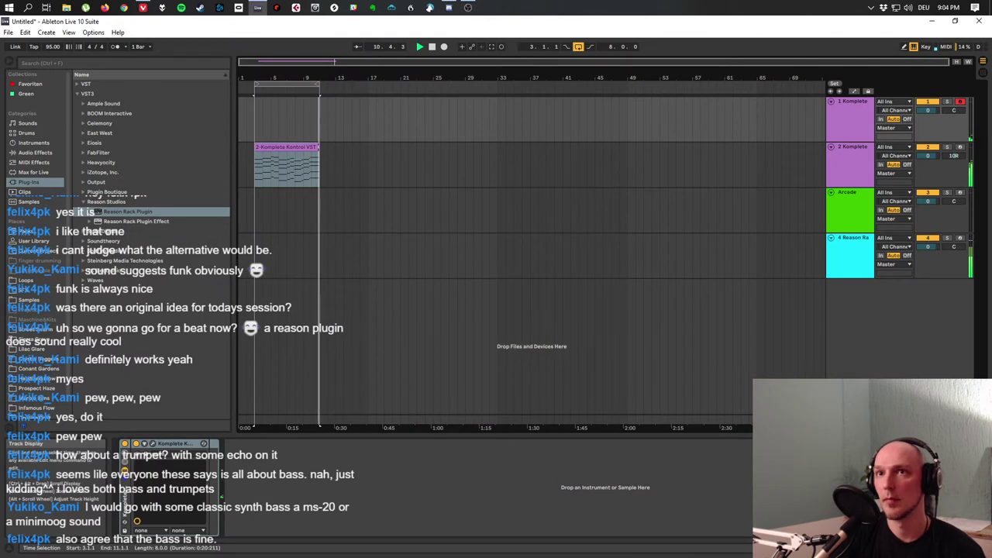
key(space)
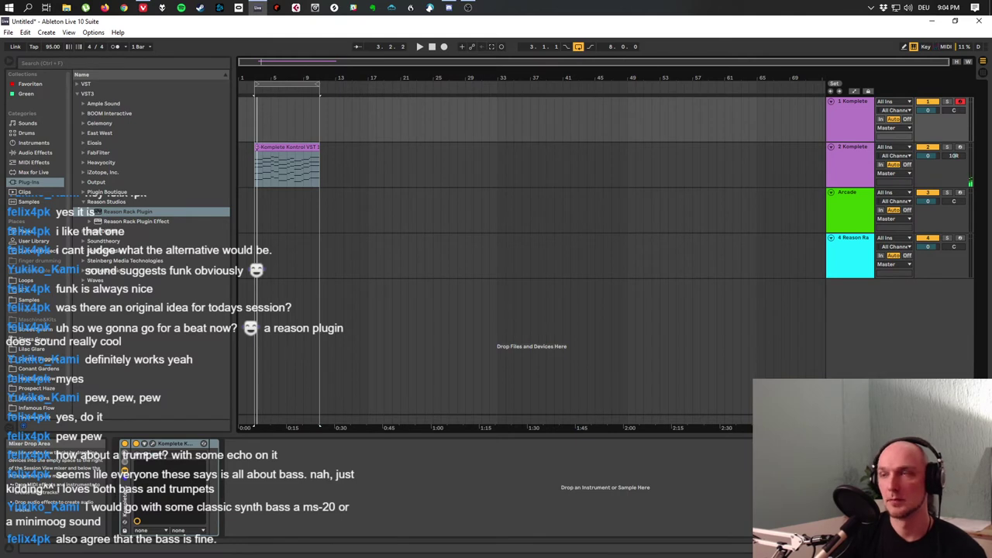
click(851, 256)
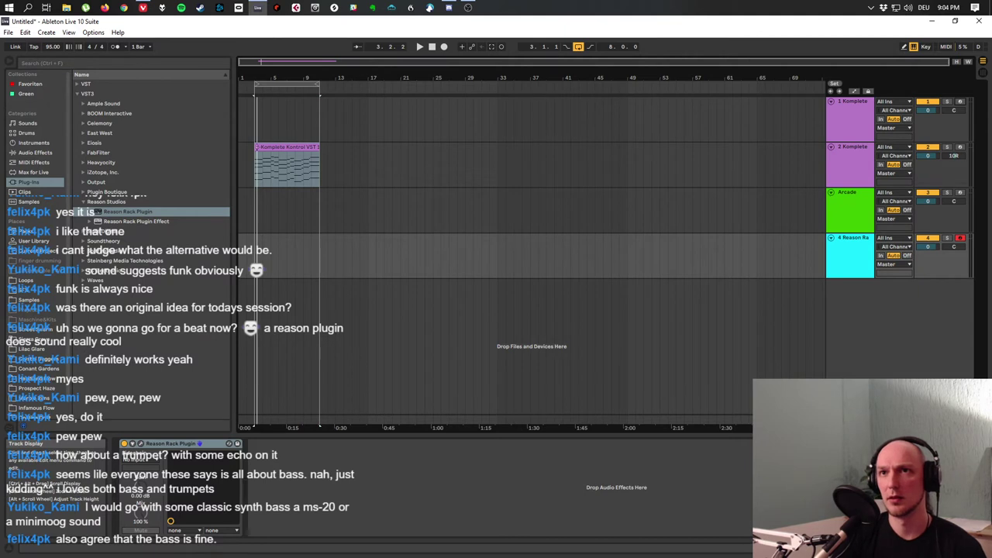
click(239, 163)
click(255, 93)
key(F9)
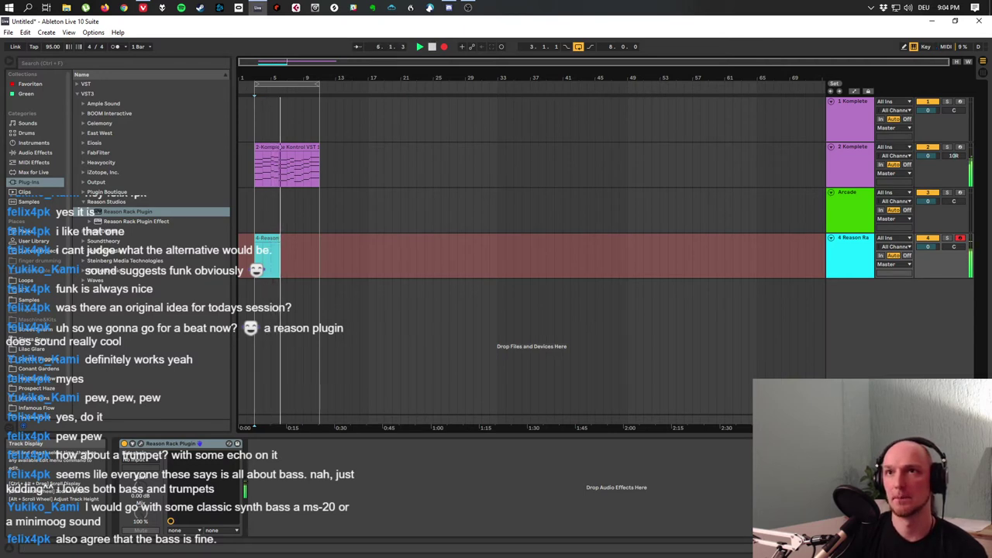
click(432, 46)
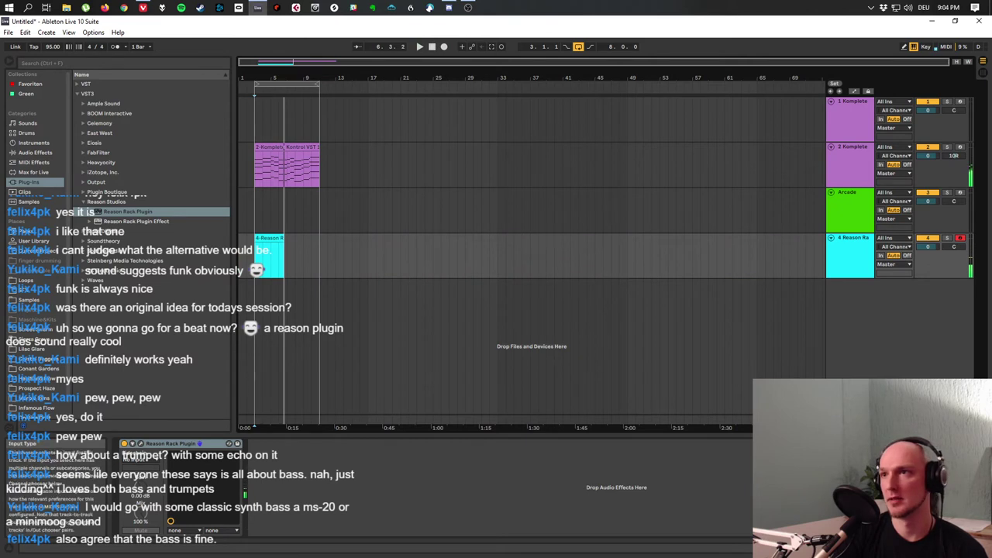
Examine the MIDI input sources and channels available for the Reason Rack track, keeping All Ins selected.
click(892, 238)
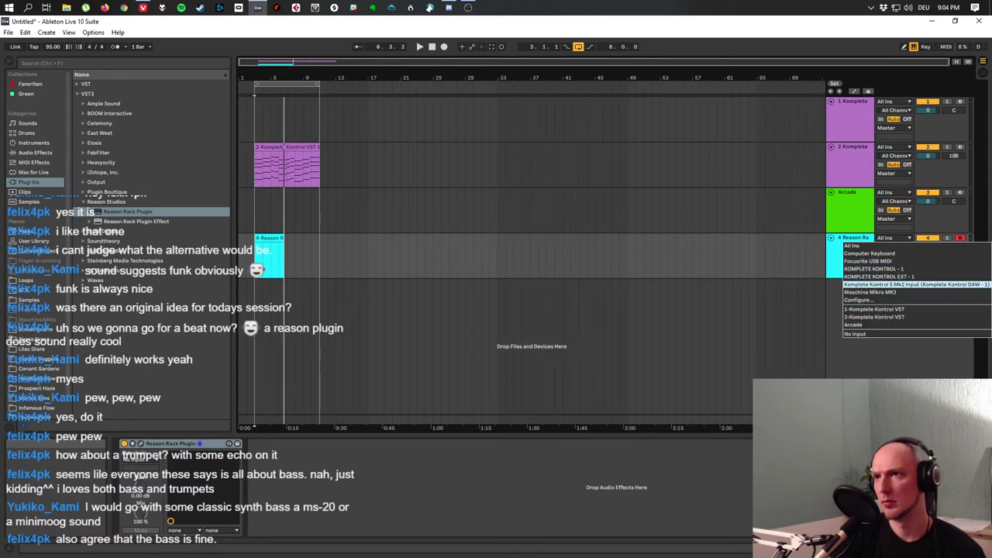
key(Escape)
click(894, 246)
key(Escape)
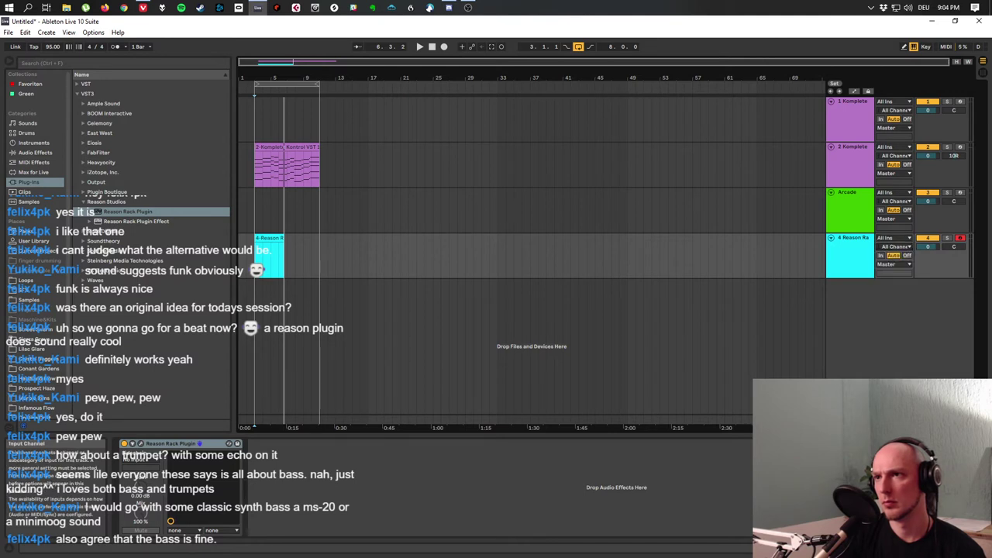
key(Tab)
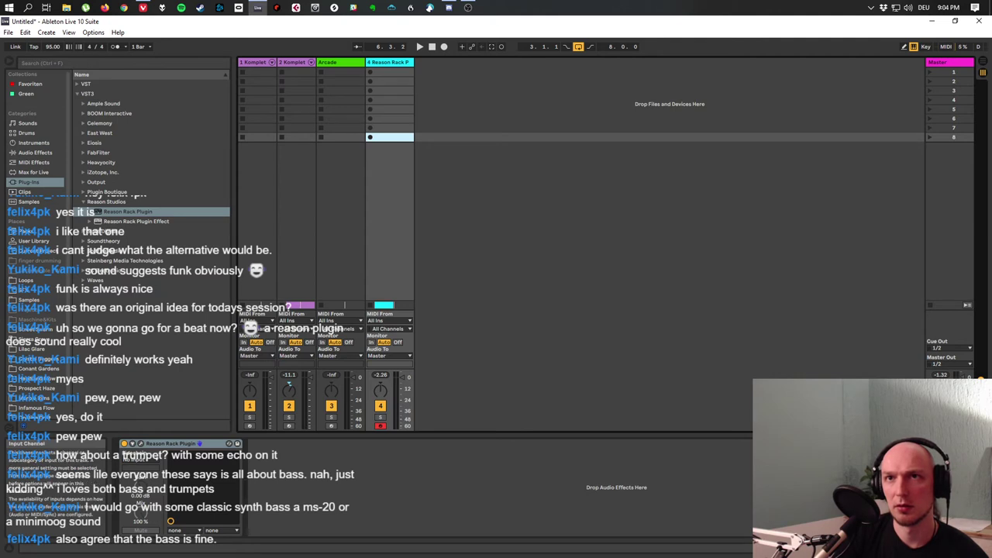
click(388, 329)
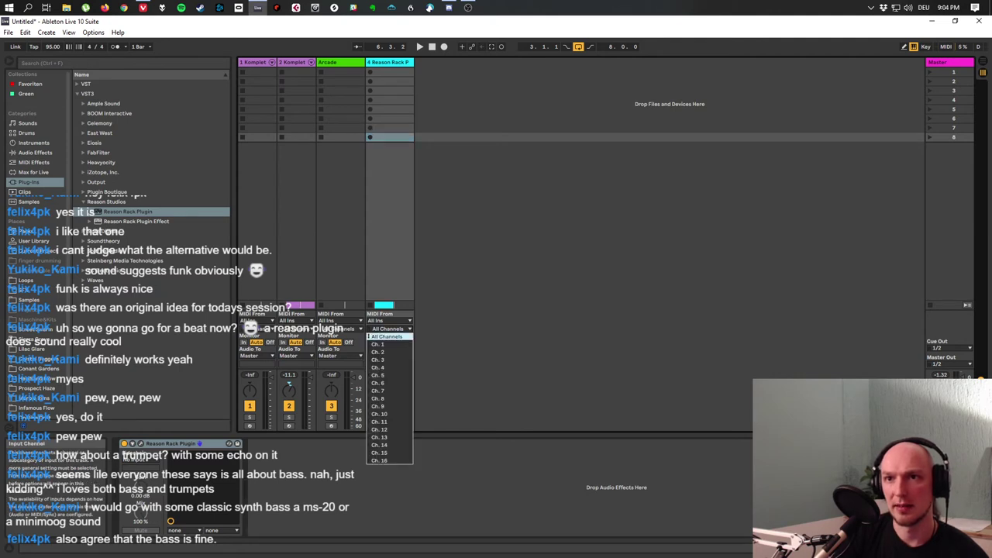
click(387, 321)
click(387, 321)
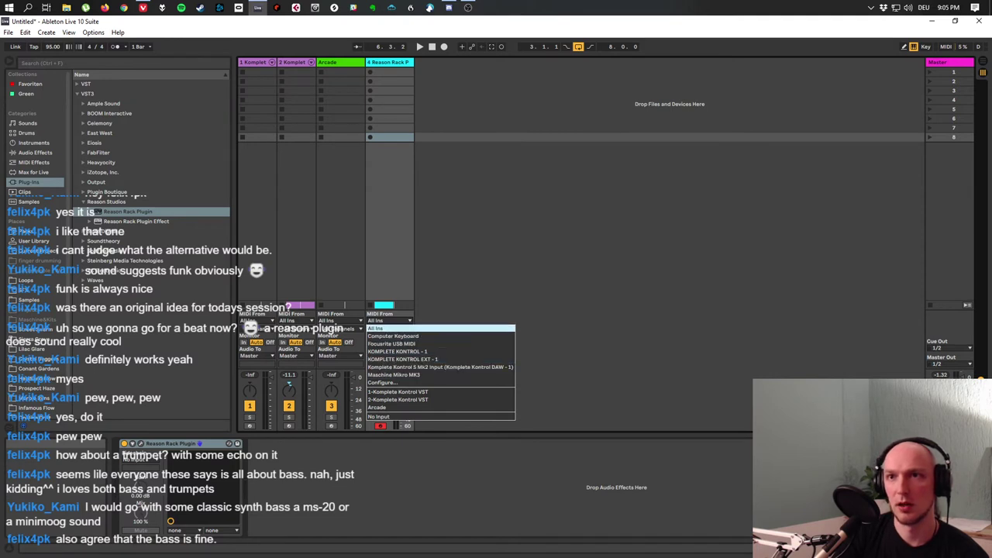
click(380, 328)
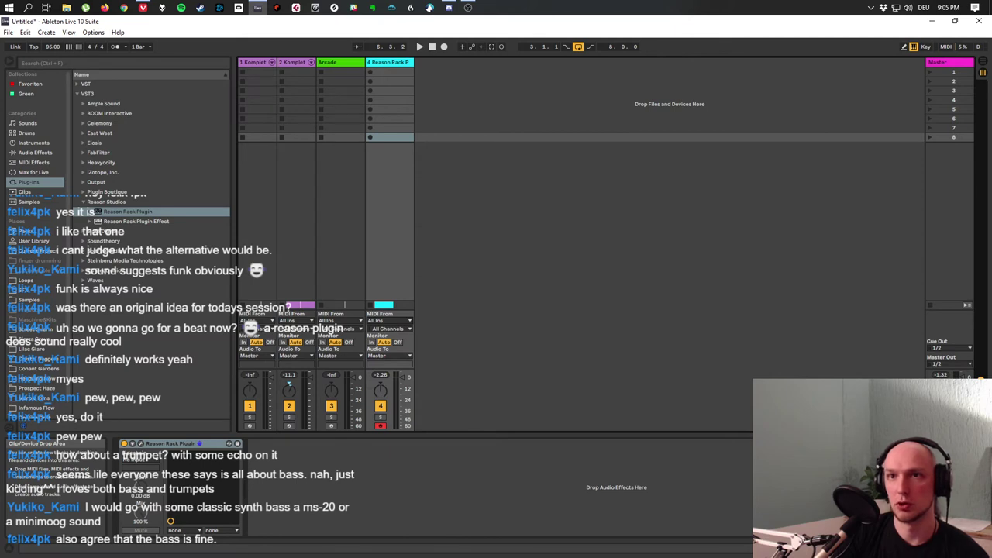
Insert a new MIDI track after the Reason Rack track.
click(434, 207)
right_click(434, 208)
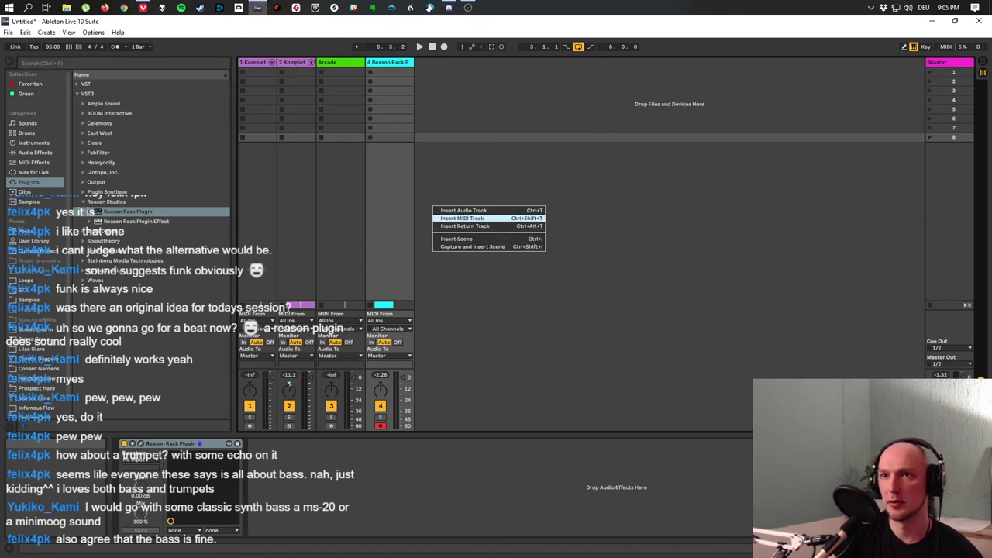
key(Return)
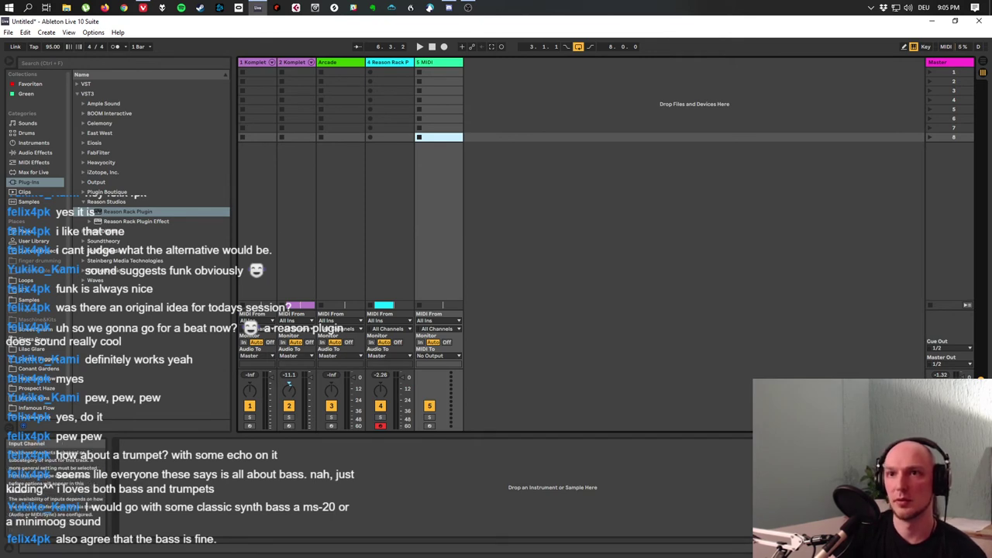
Set the new MIDI track's input source to 4-Reason Rack Plugin and its input channel to Reason Rack Plugin.
click(438, 320)
click(438, 320)
click(438, 320)
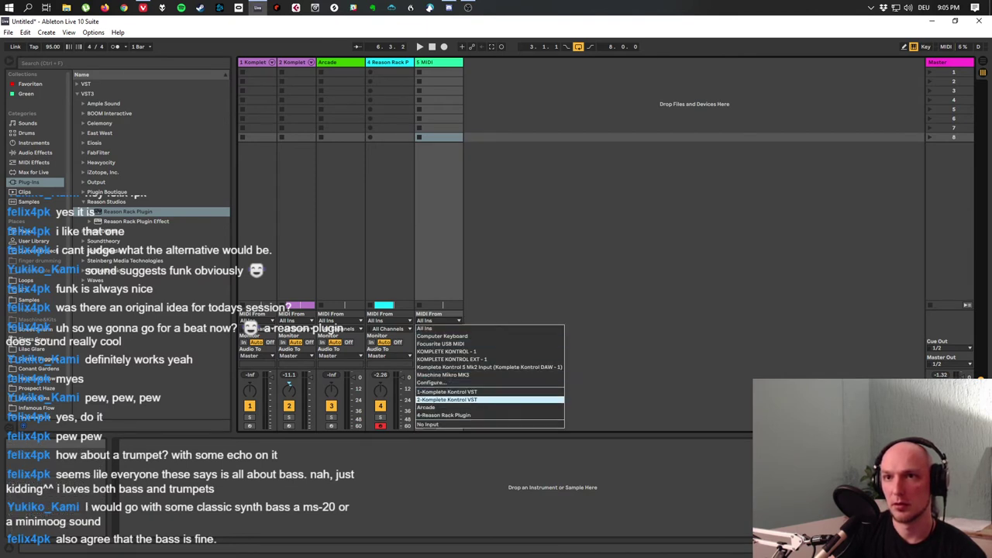
click(481, 415)
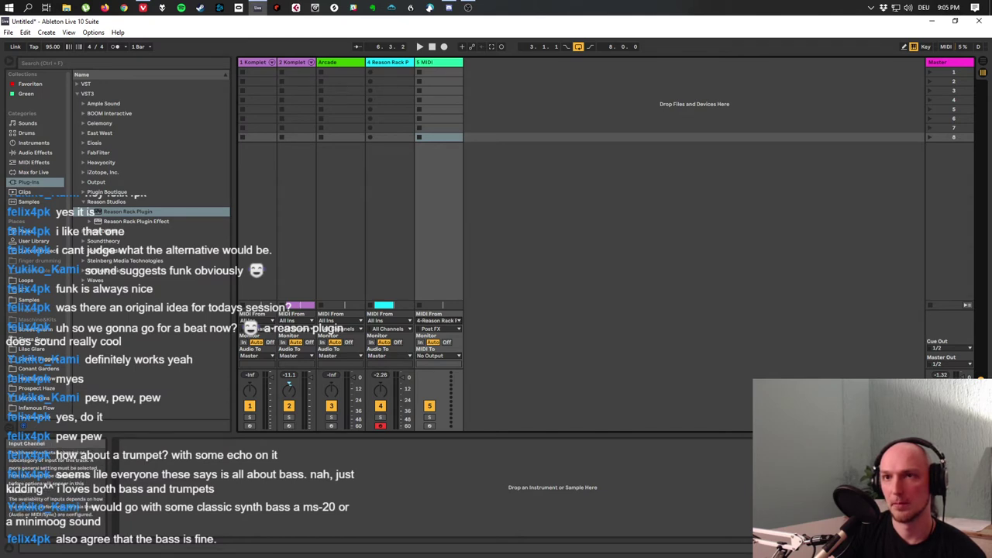
click(438, 329)
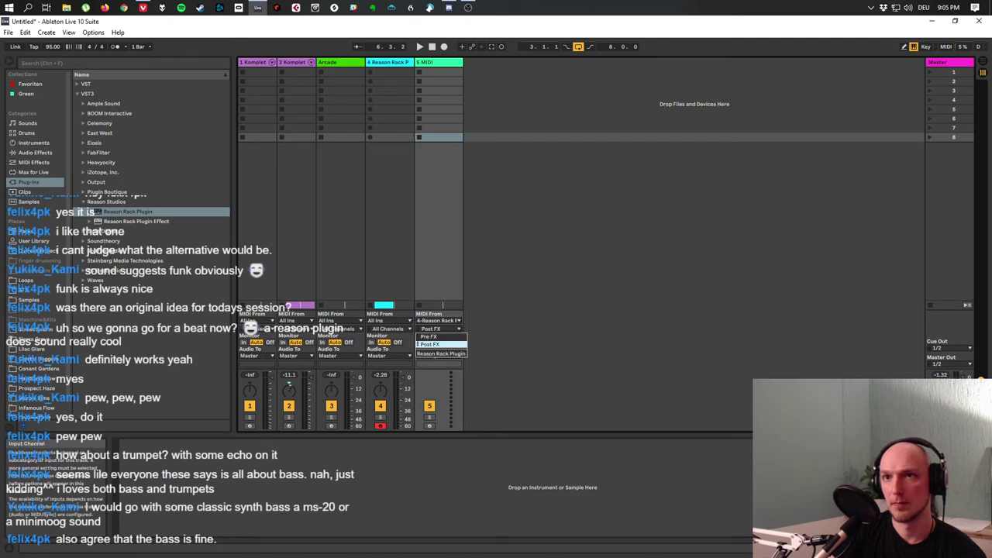
click(440, 354)
click(438, 320)
click(438, 320)
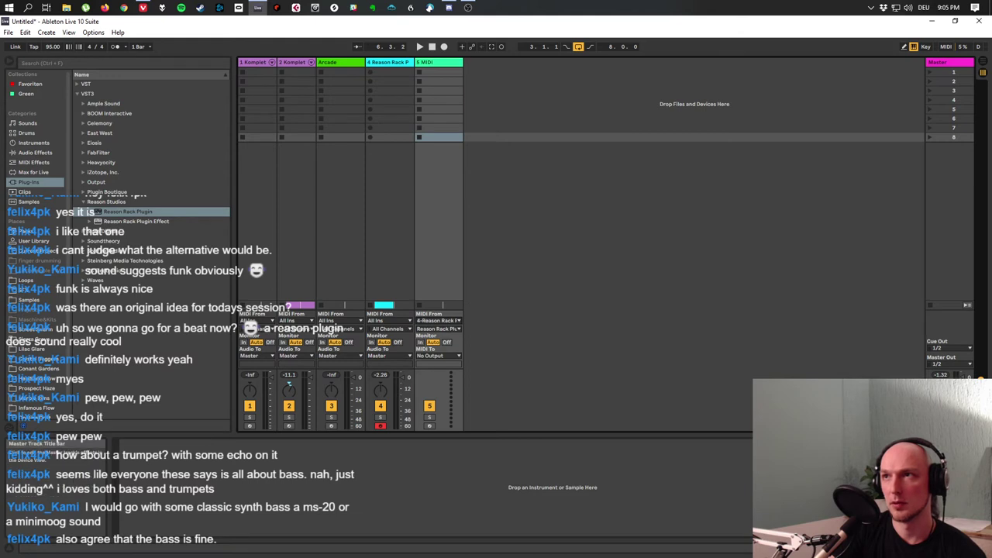
Arm the new MIDI track in the arrangement and record a short clip on it starting at bar 3.
key(Tab)
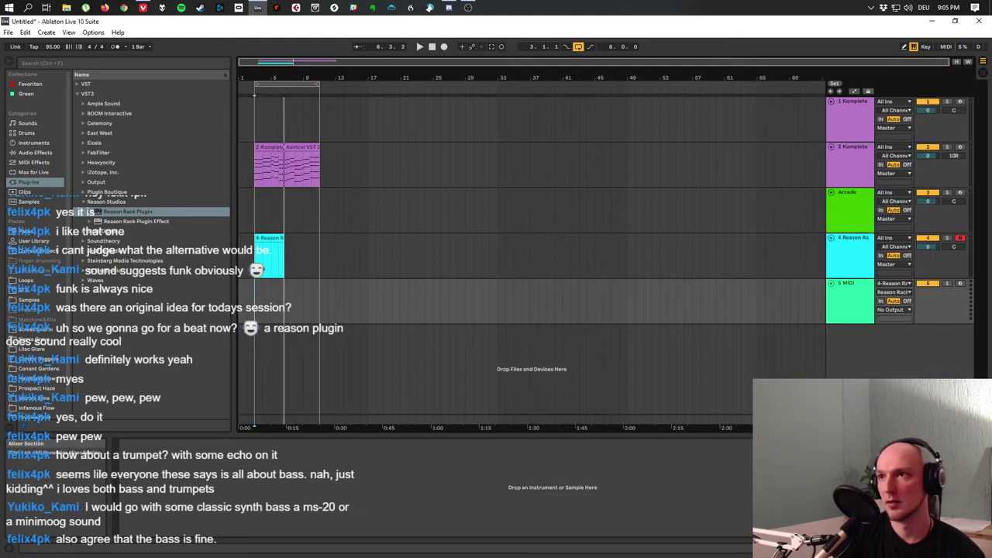
click(959, 284)
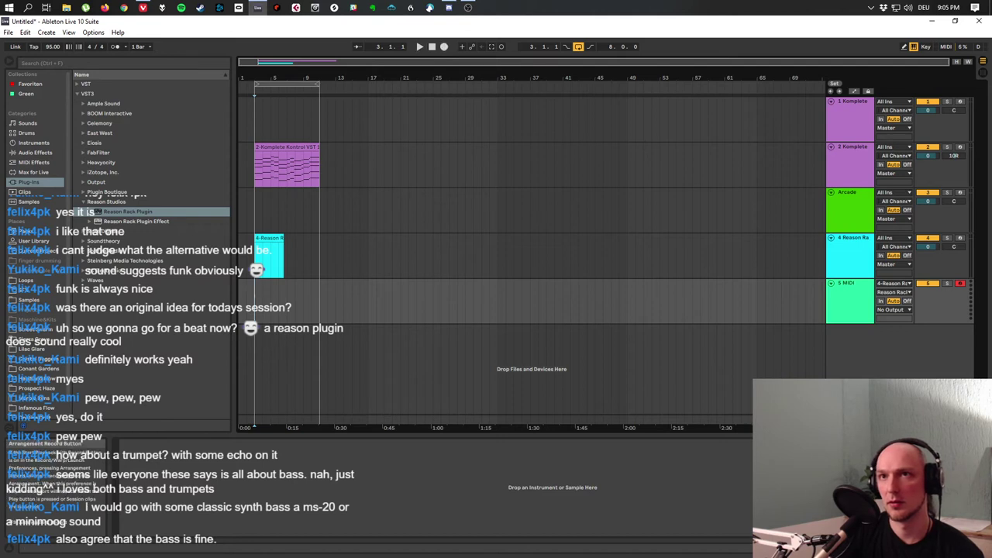
click(444, 47)
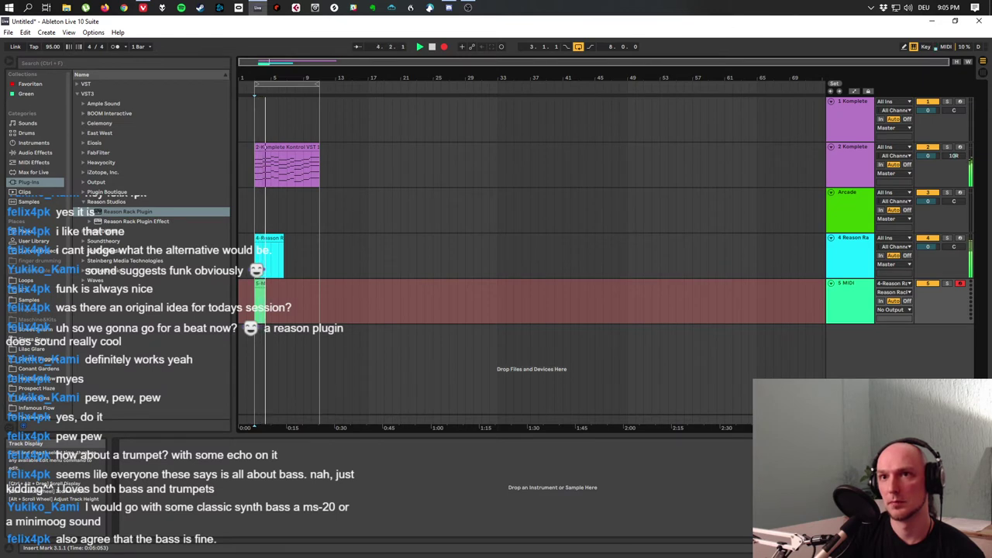
key(space)
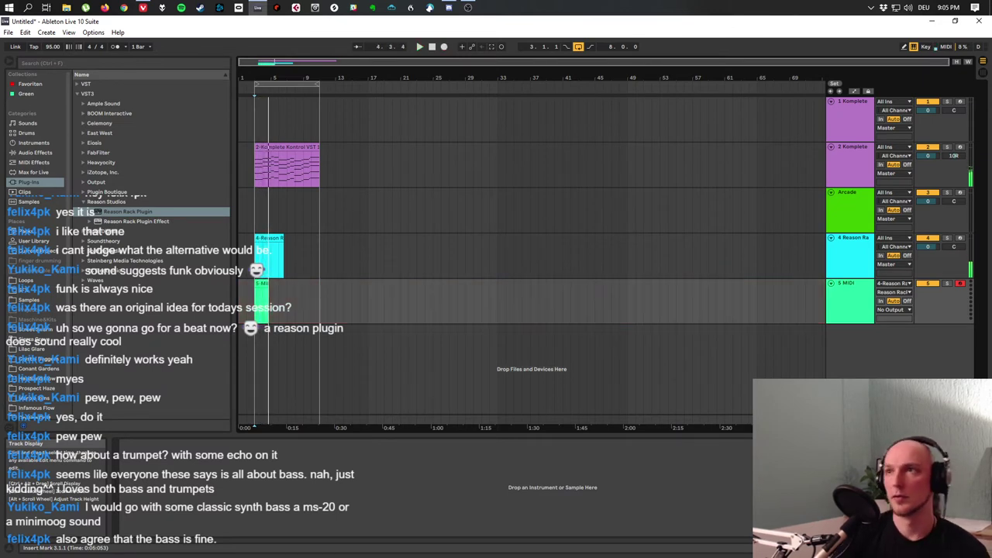
Open the Reason Rack Plugin on track 4 and bring its BeatMap player into view above the Kong drum kit.
key(Tab)
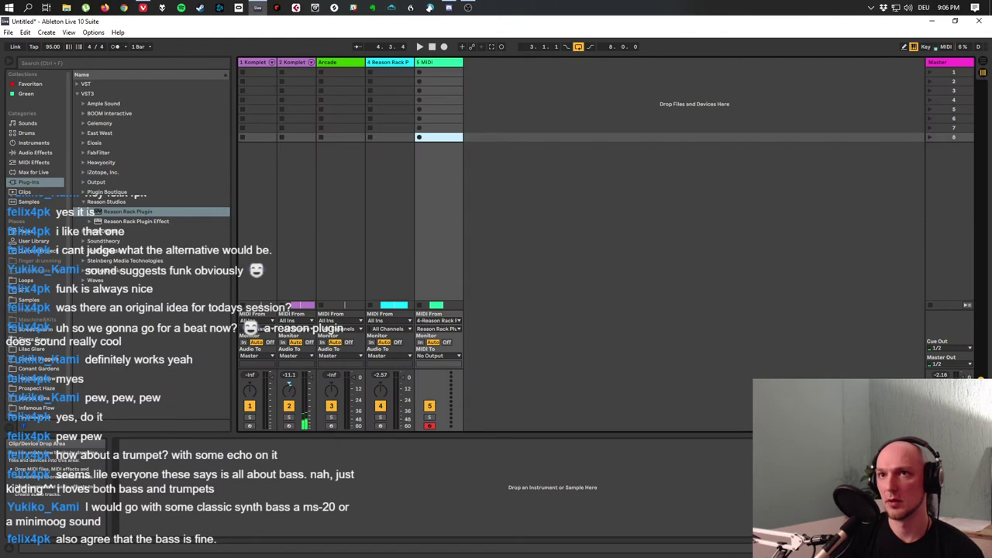
click(390, 137)
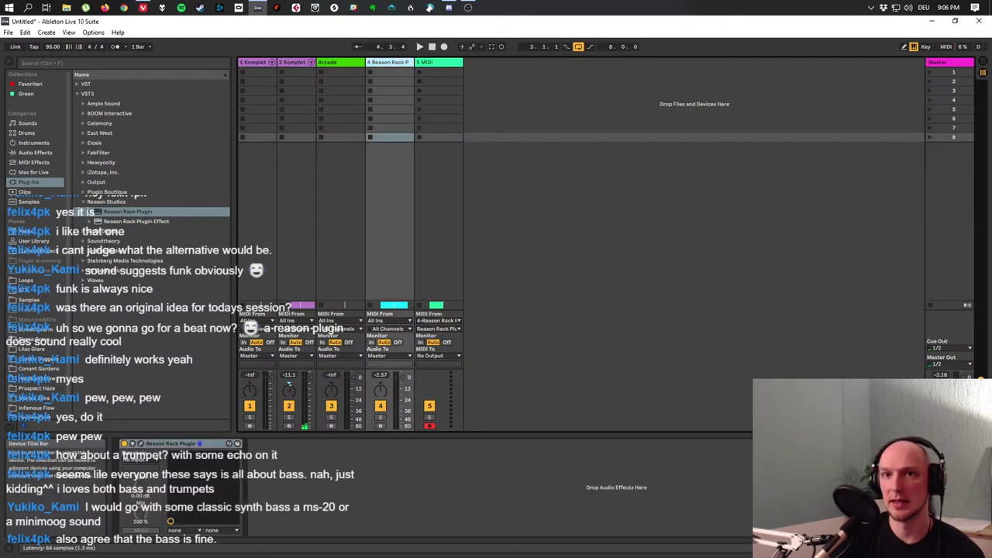
click(200, 443)
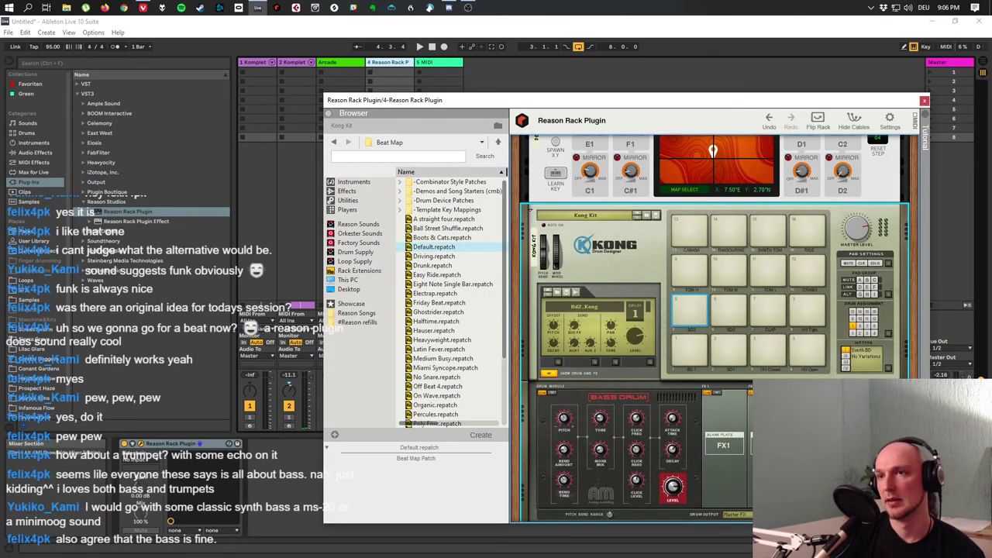
scroll(713, 310, up, 3)
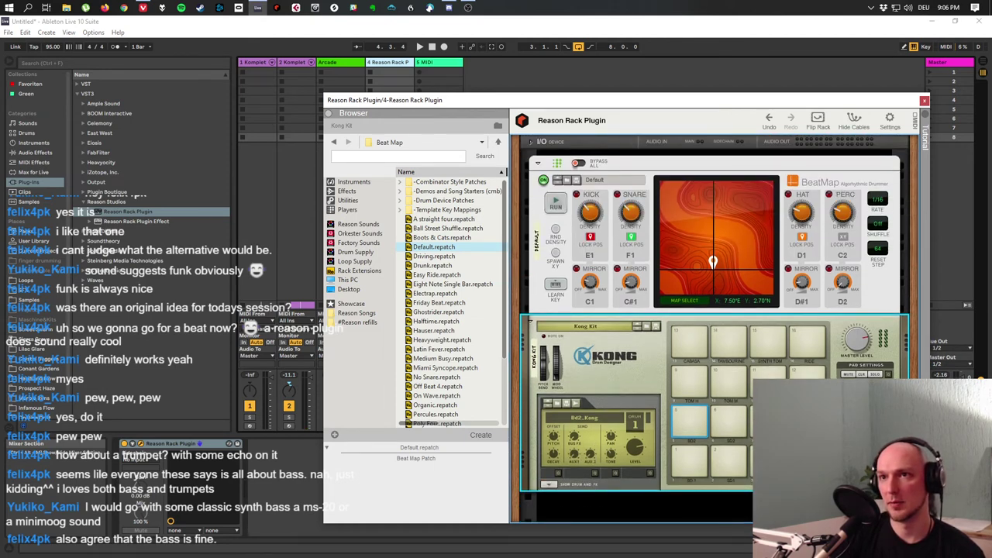
Look through the available player, utility and effect devices in the Reason Rack browser.
click(349, 210)
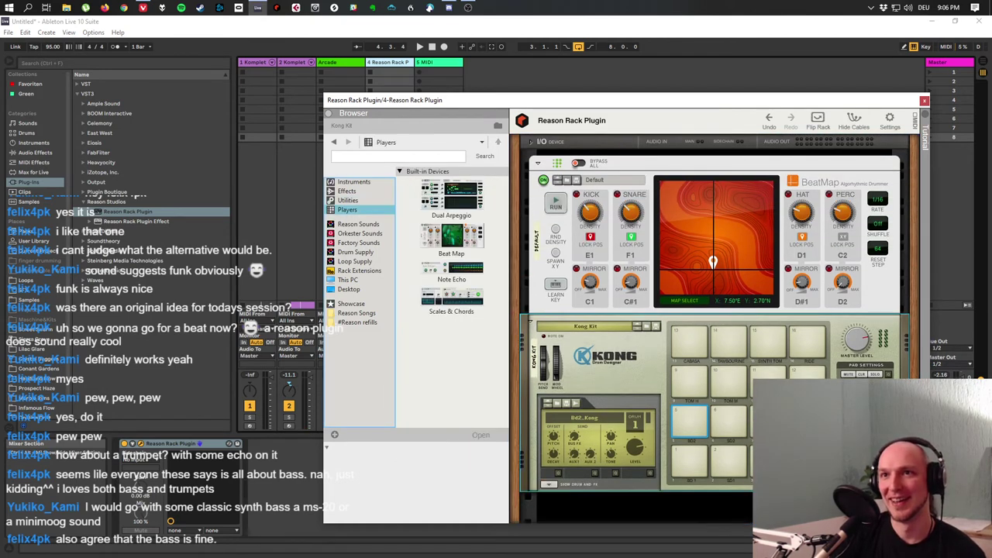
click(348, 200)
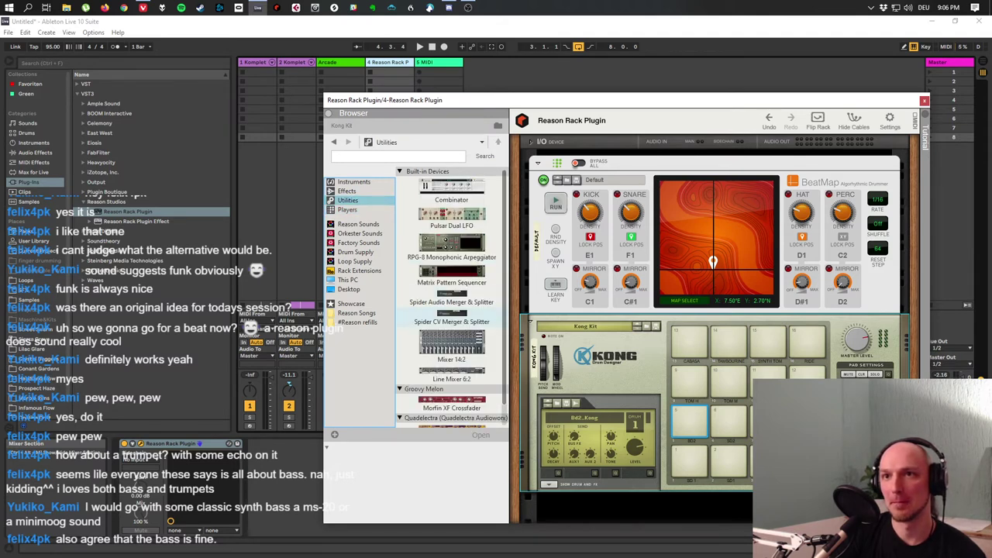
scroll(452, 296, down, 1)
click(452, 297)
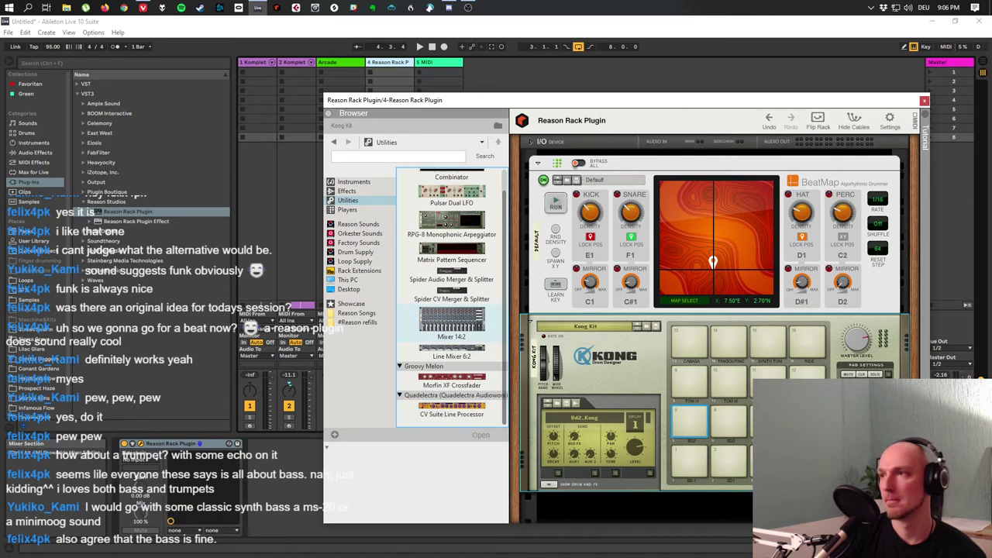
scroll(452, 298, up, 1)
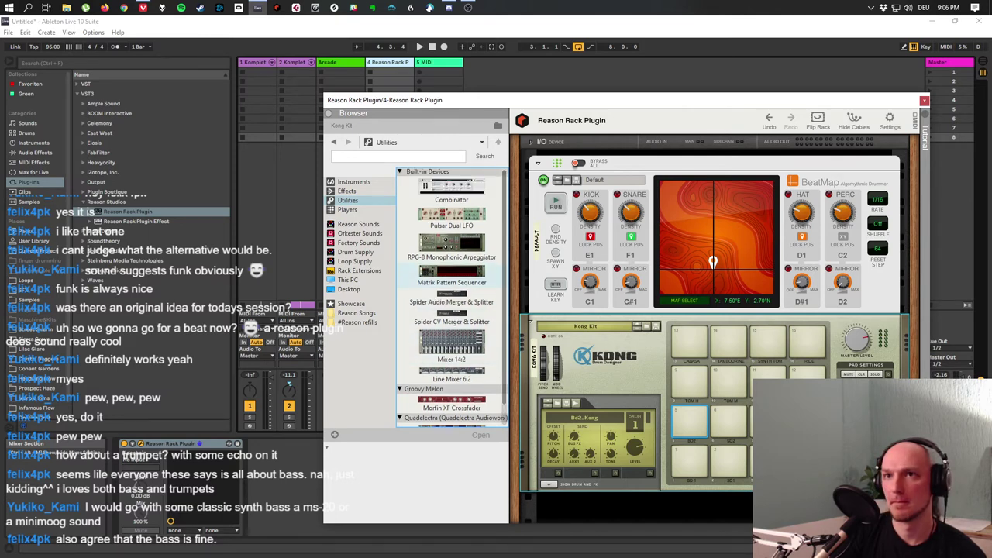
scroll(452, 298, down, 1)
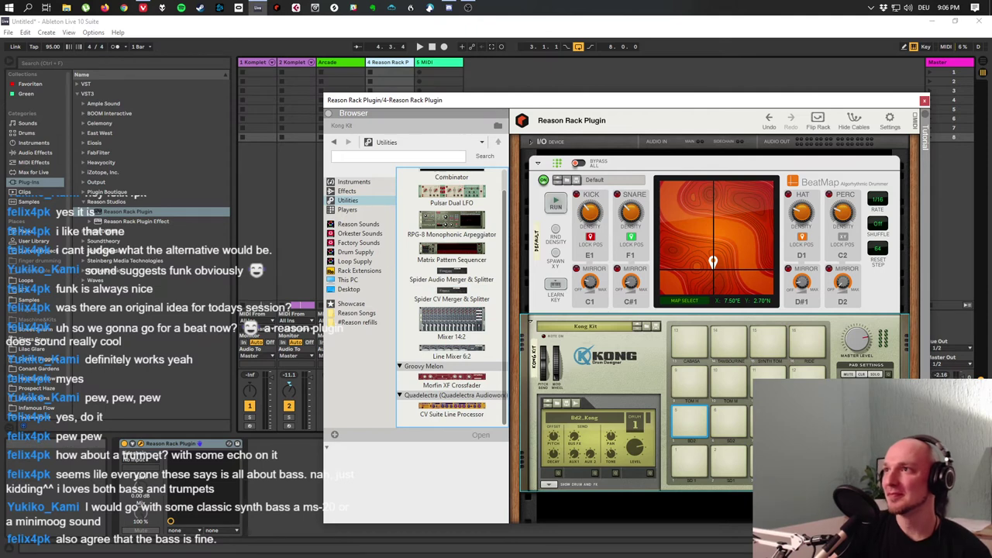
key(alt+Tab)
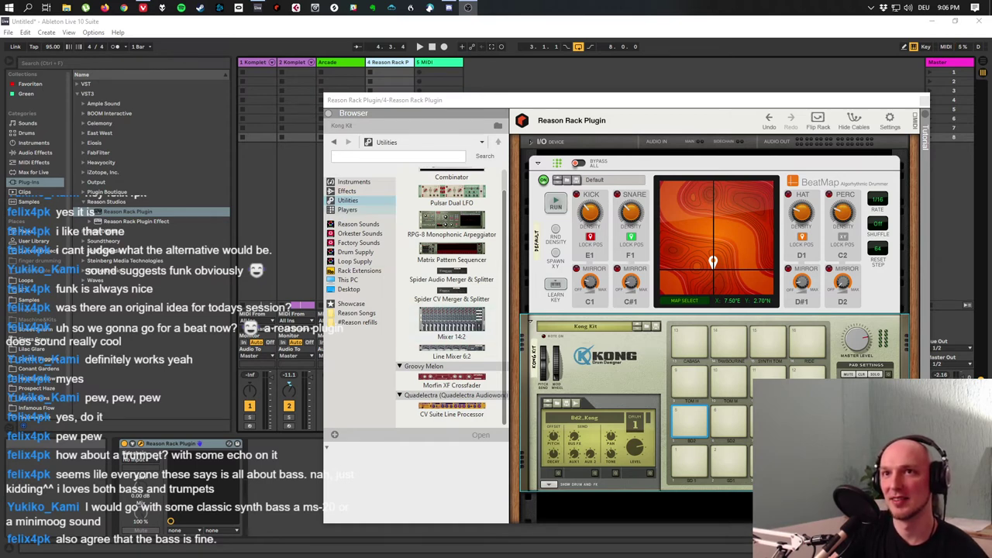
click(380, 182)
click(373, 191)
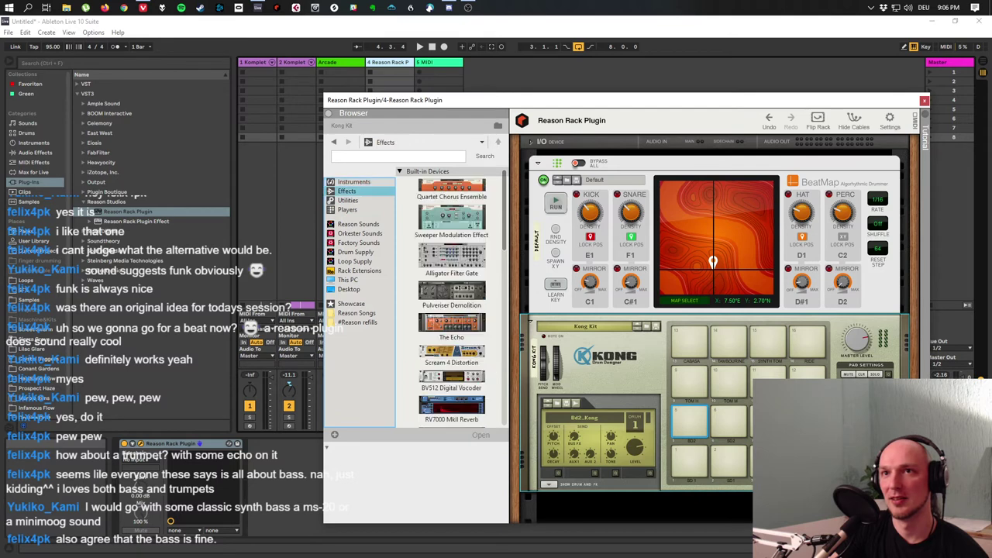
click(369, 200)
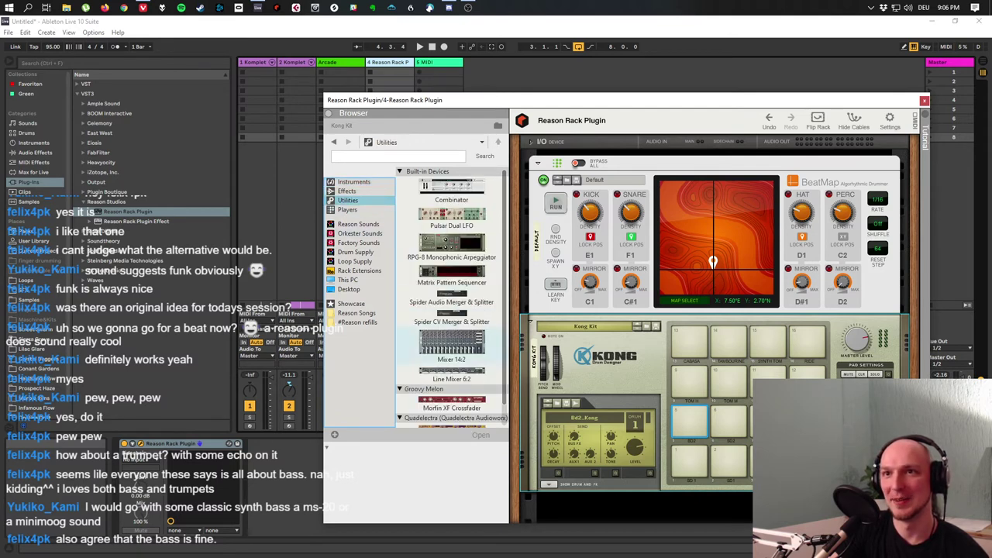
scroll(452, 301, down, 1)
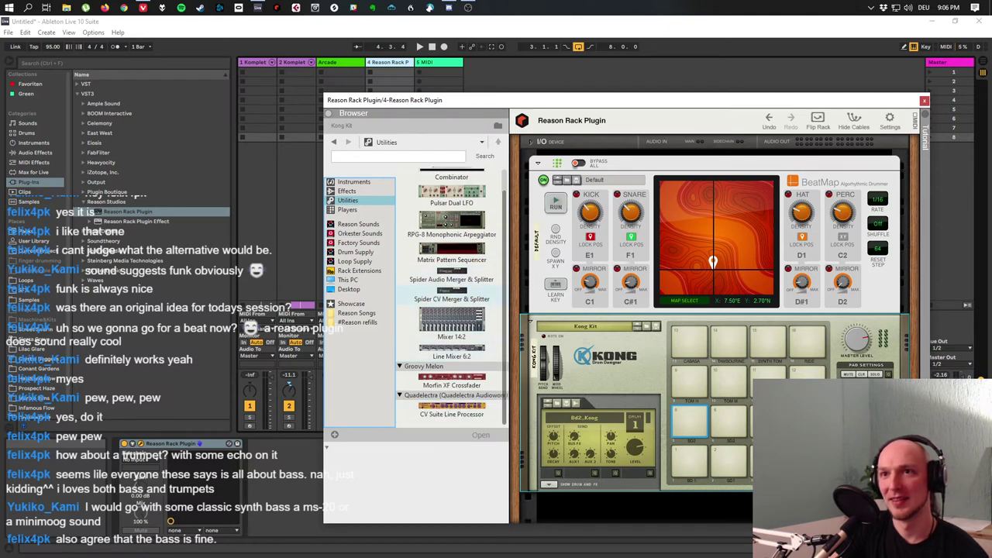
scroll(452, 295, up, 1)
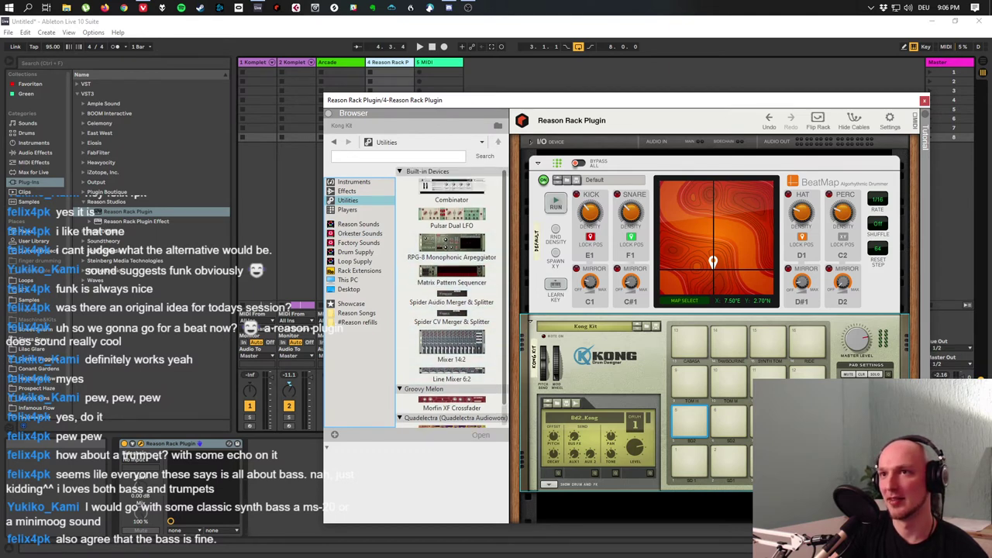
Look through the player and effect devices in the Reason Rack browser and the devices that can be added to the BeatMap.
click(348, 209)
click(347, 191)
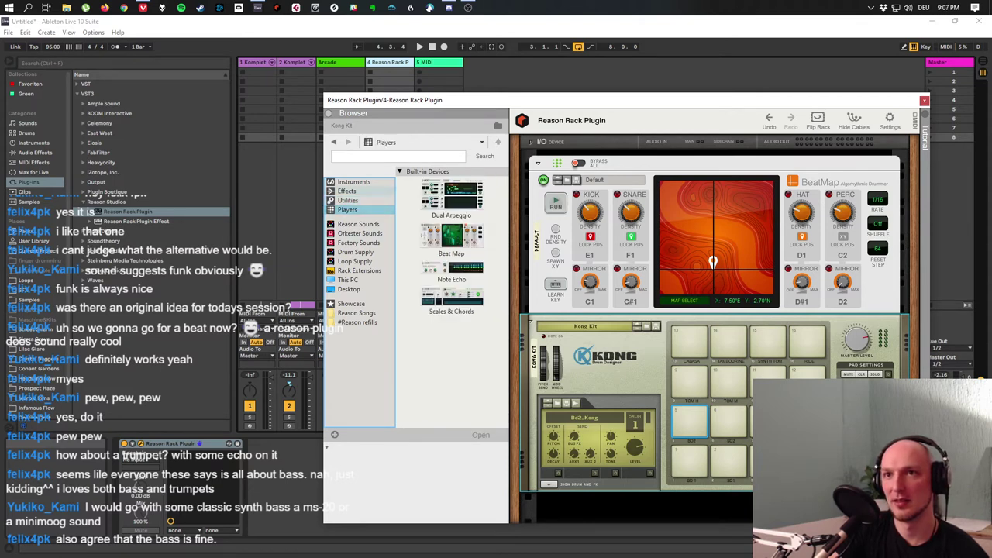
scroll(451, 295, down, 15)
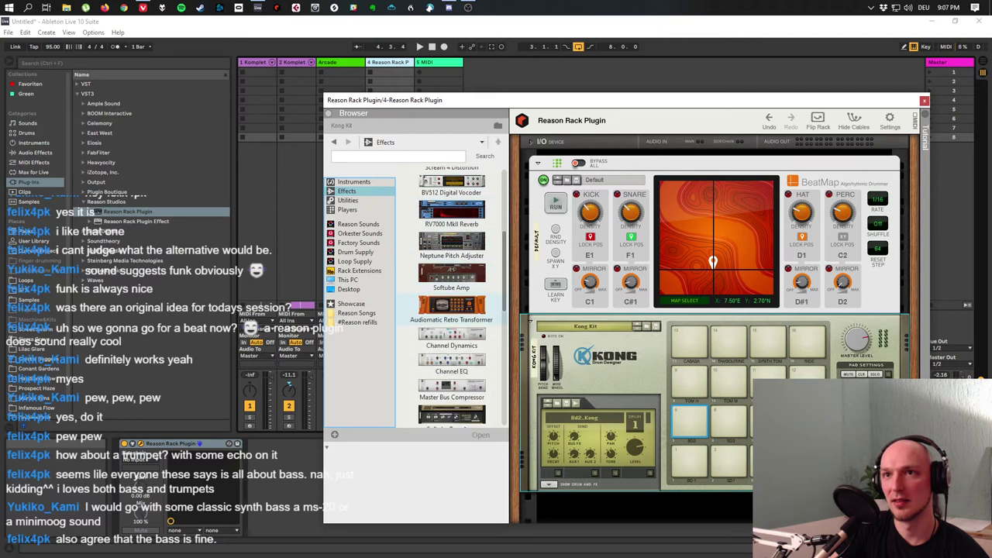
scroll(451, 295, down, 3)
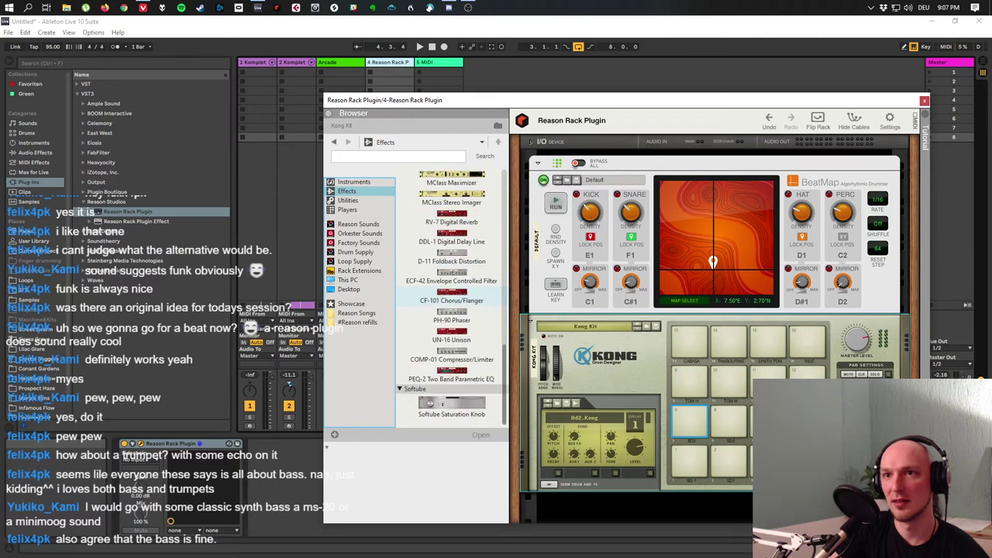
scroll(451, 294, up, 17)
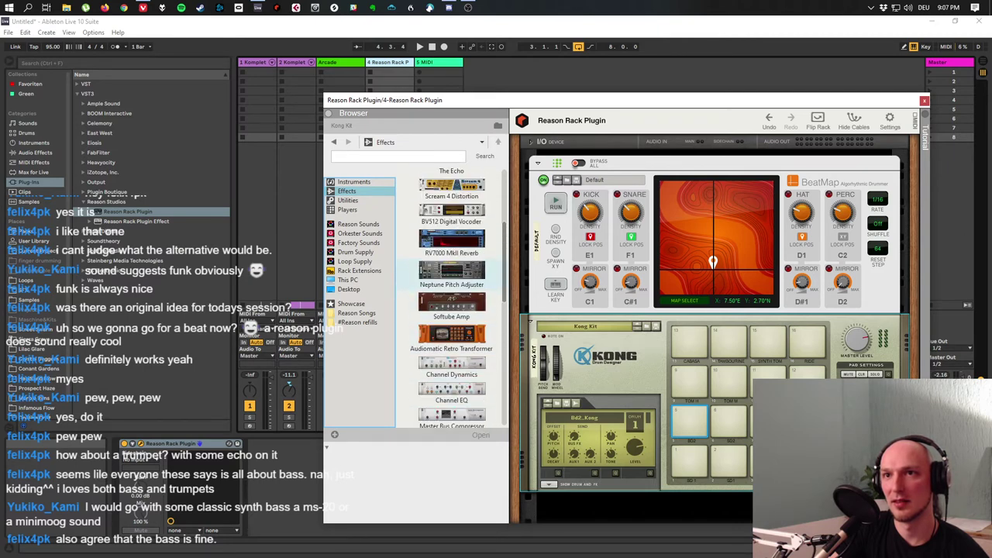
scroll(451, 295, up, 2)
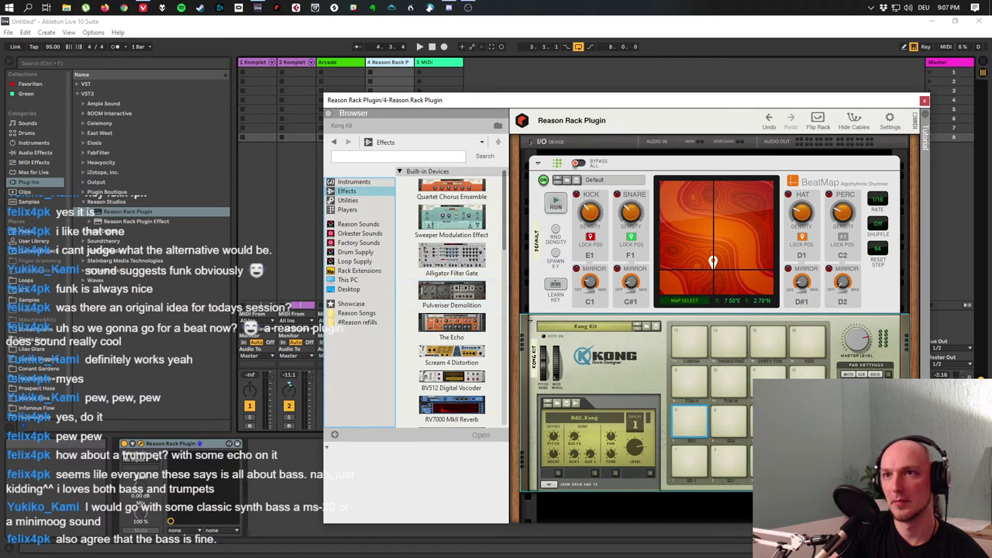
right_click(547, 300)
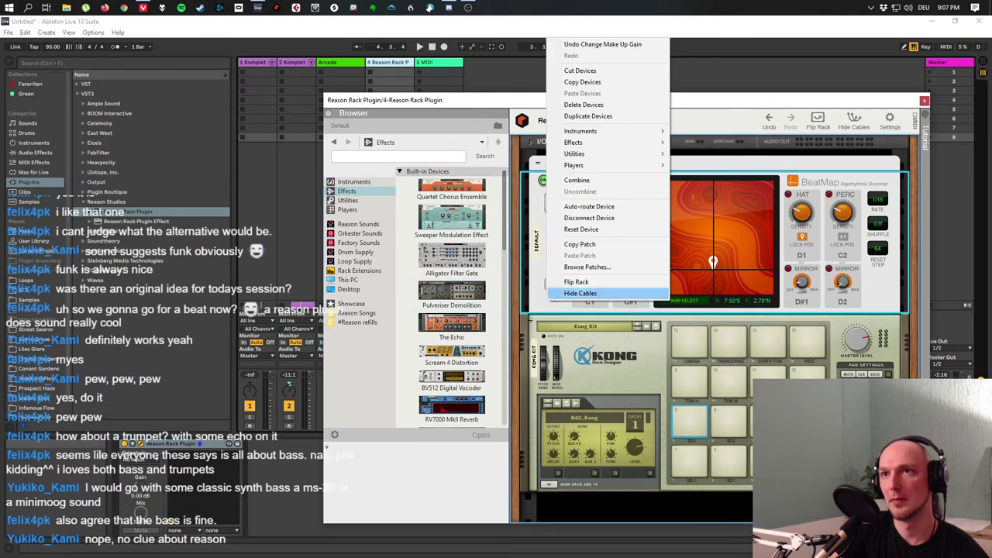
mouse_move(590, 165)
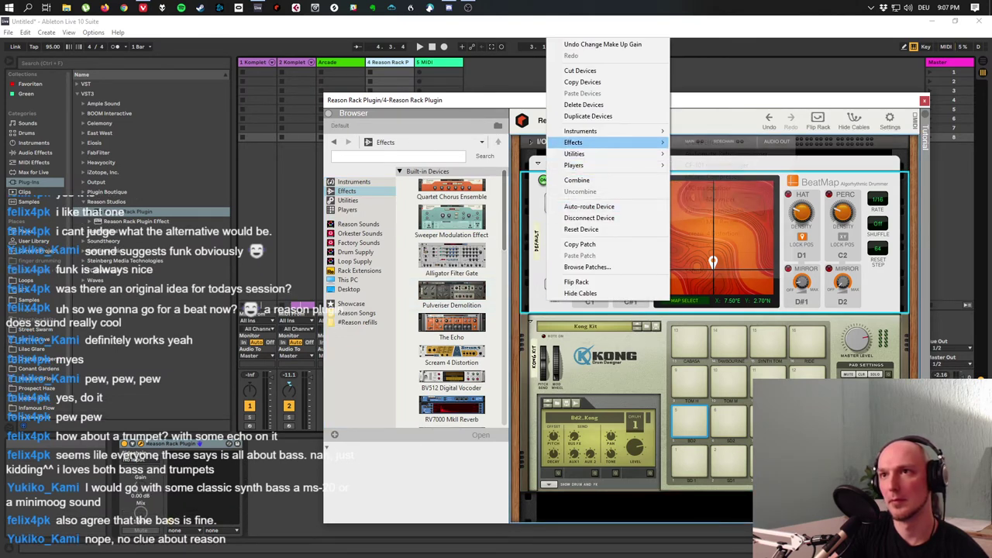
mouse_move(589, 131)
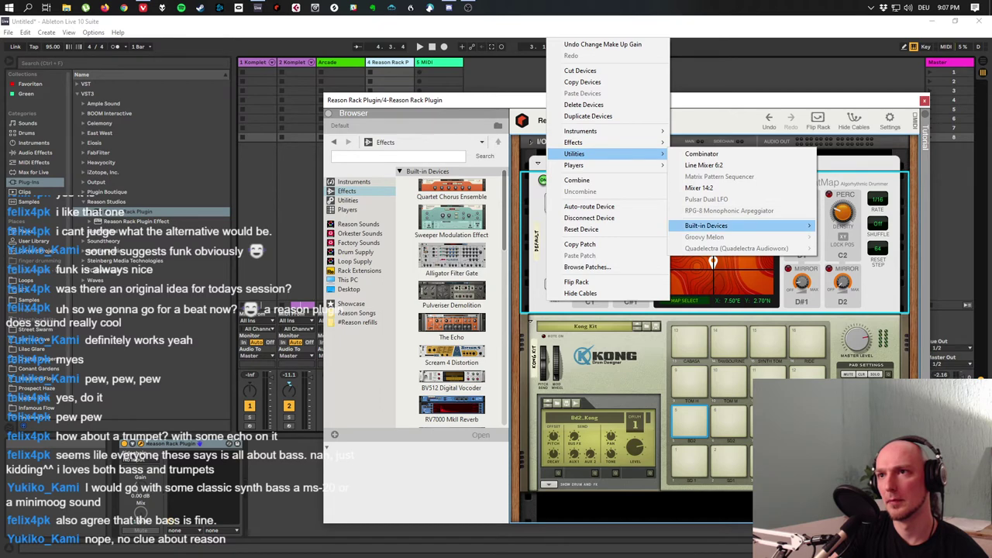
mouse_move(706, 225)
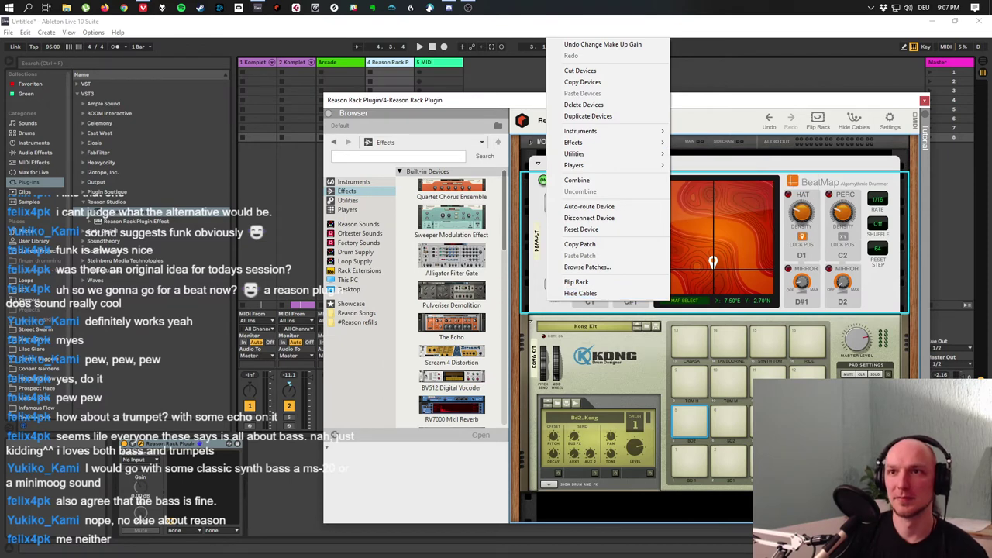
scroll(452, 303, down, 5)
scroll(452, 299, down, 9)
scroll(451, 299, down, 9)
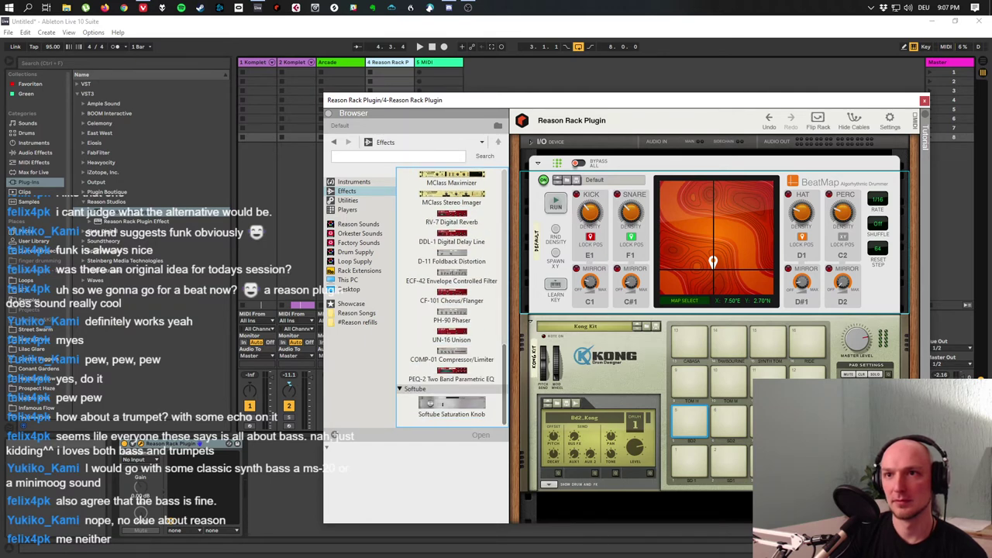
scroll(713, 310, down, 3)
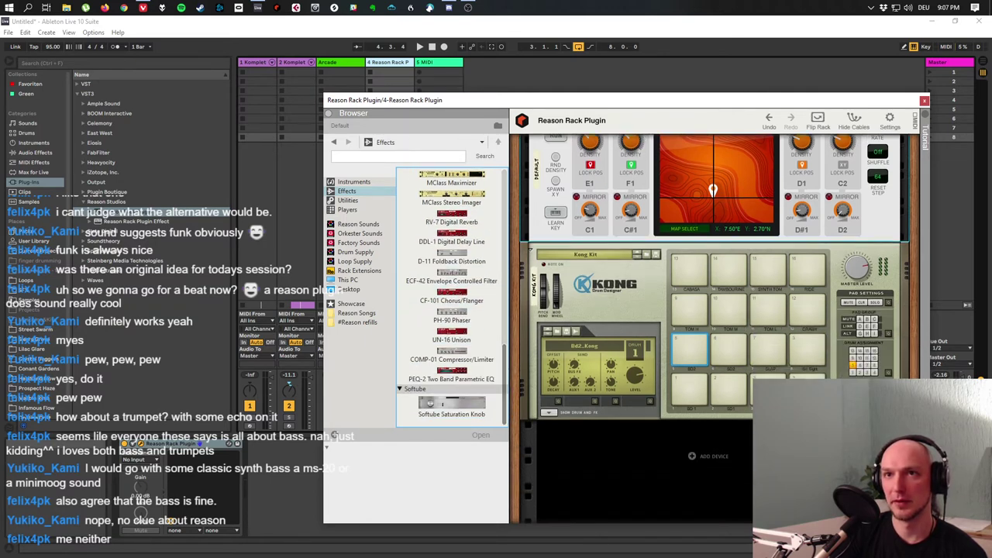
Add a second Beat Map player with a MIDI Out device below the Kong drum kit and check the rear of the rack.
click(348, 200)
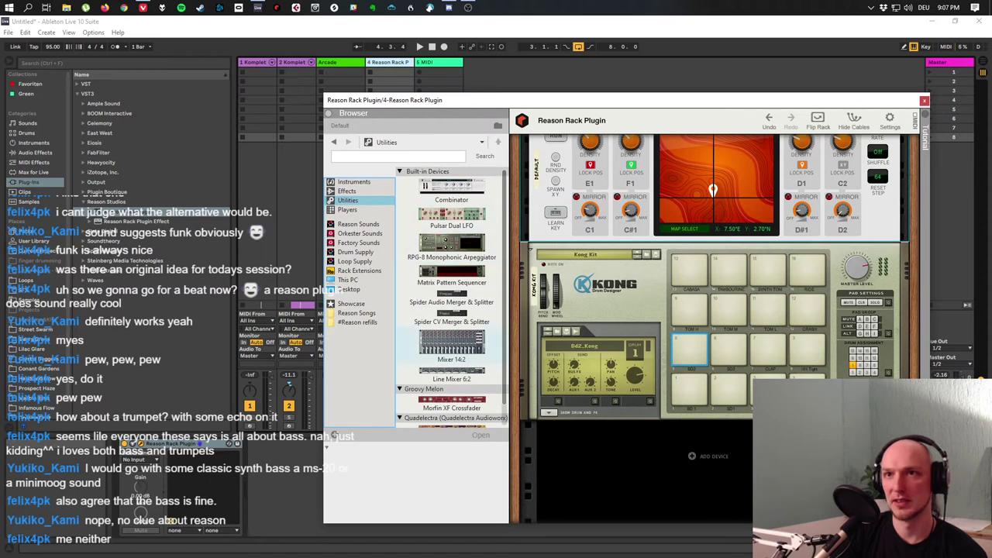
click(348, 209)
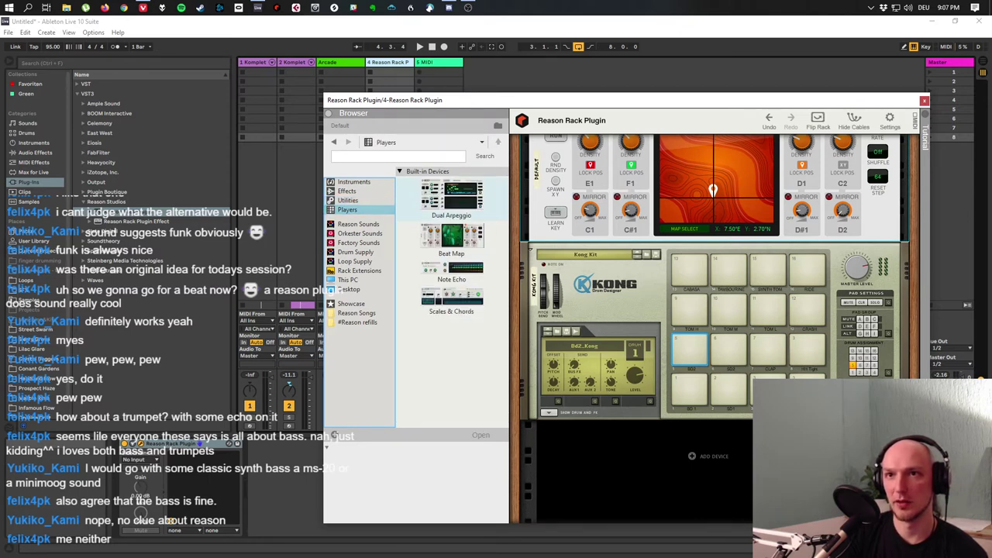
drag(452, 236, 635, 485)
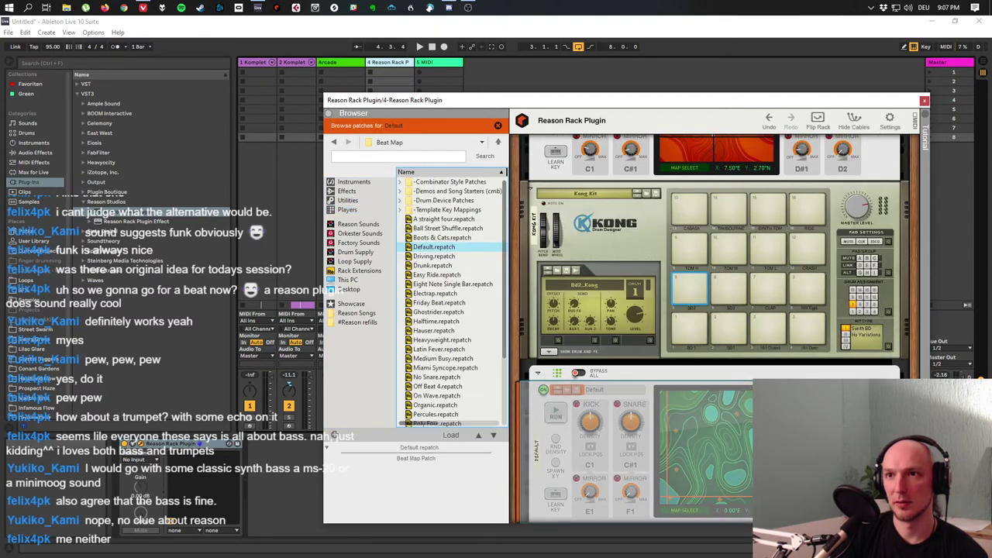
click(574, 399)
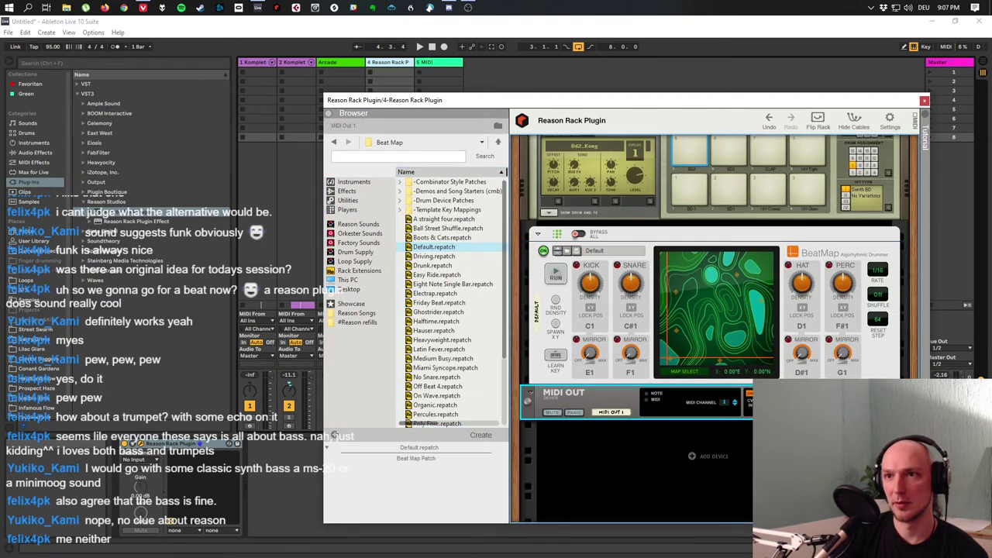
click(817, 121)
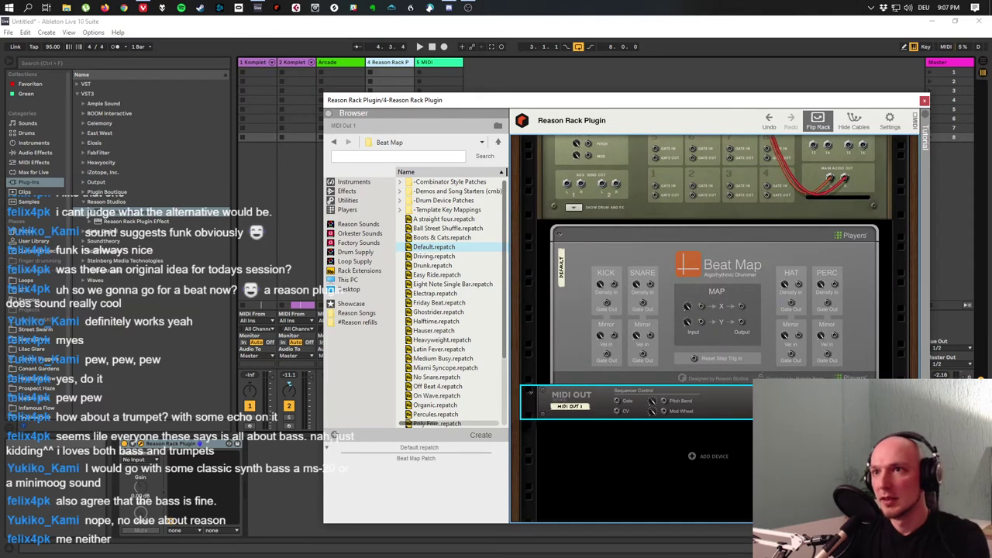
key(Tab)
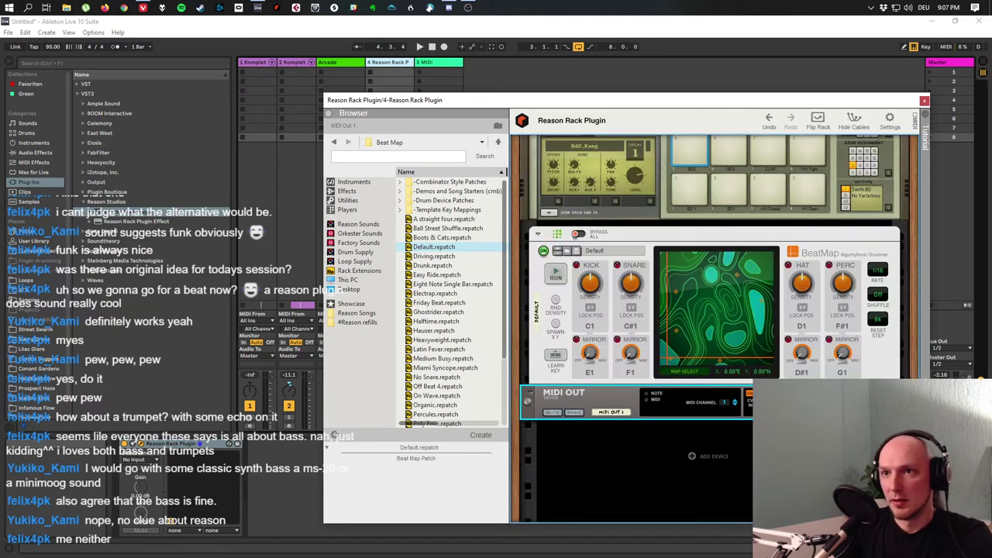
Remove the second Beat Map player above the MIDI Out device and play the song briefly with MIDI Out selected.
scroll(714, 325, up, 3)
scroll(713, 326, down, 3)
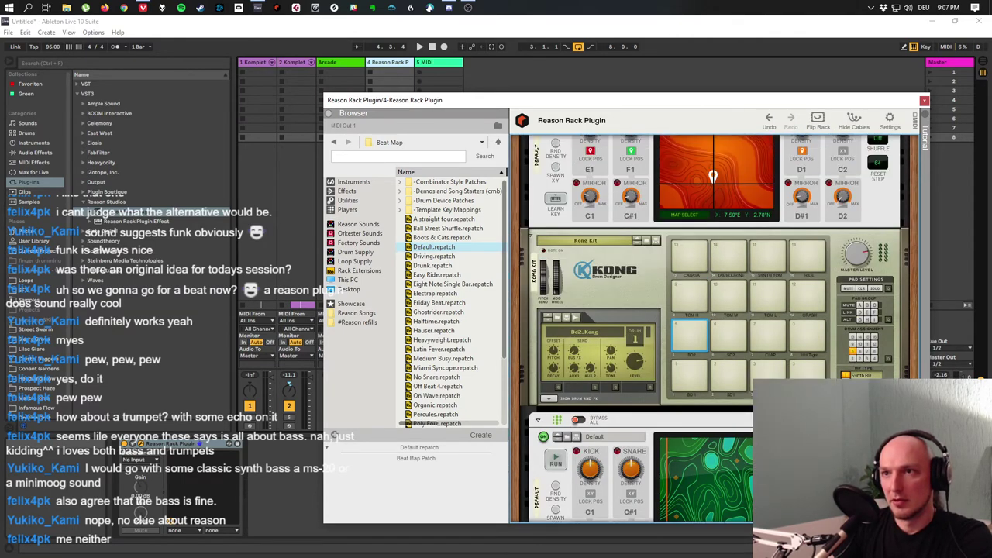
click(822, 285)
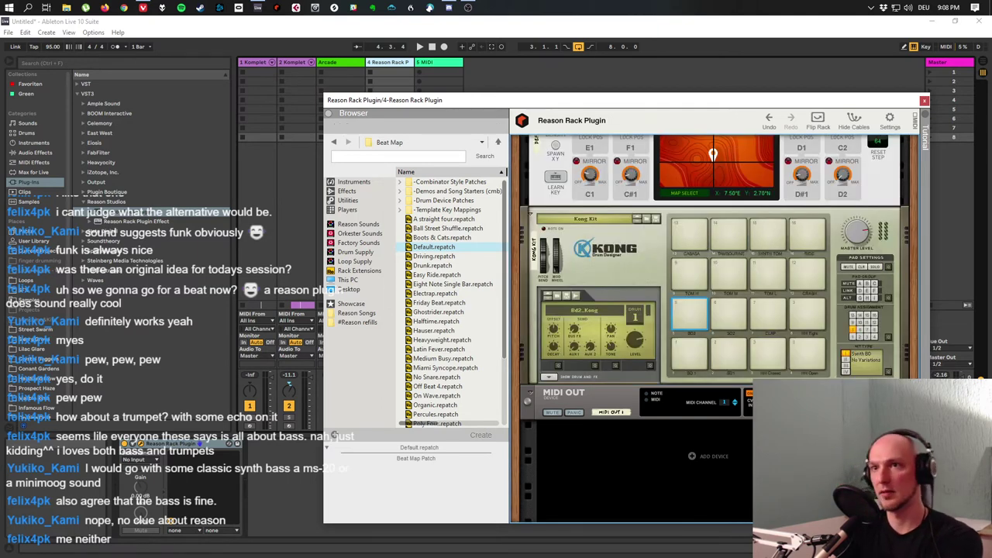
click(604, 399)
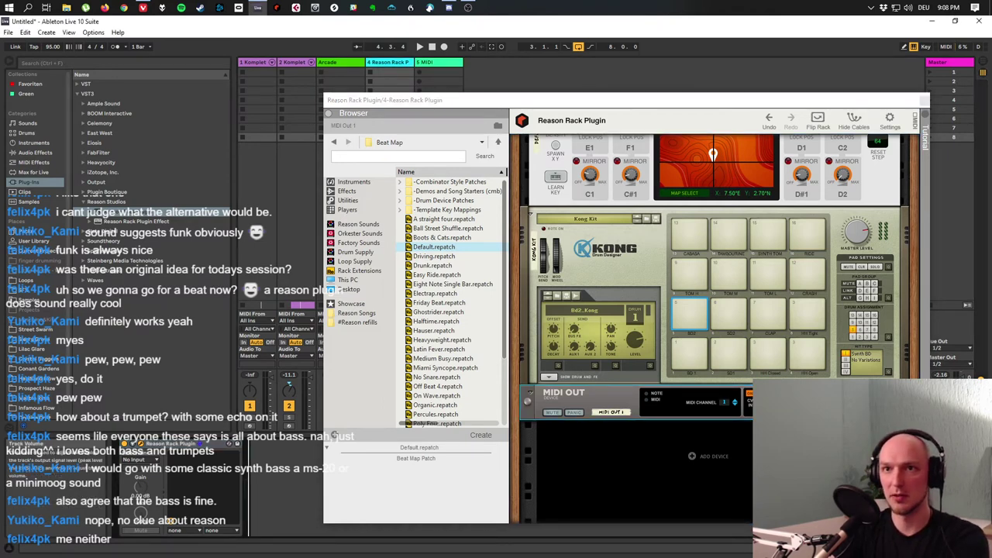
key(space)
click(605, 400)
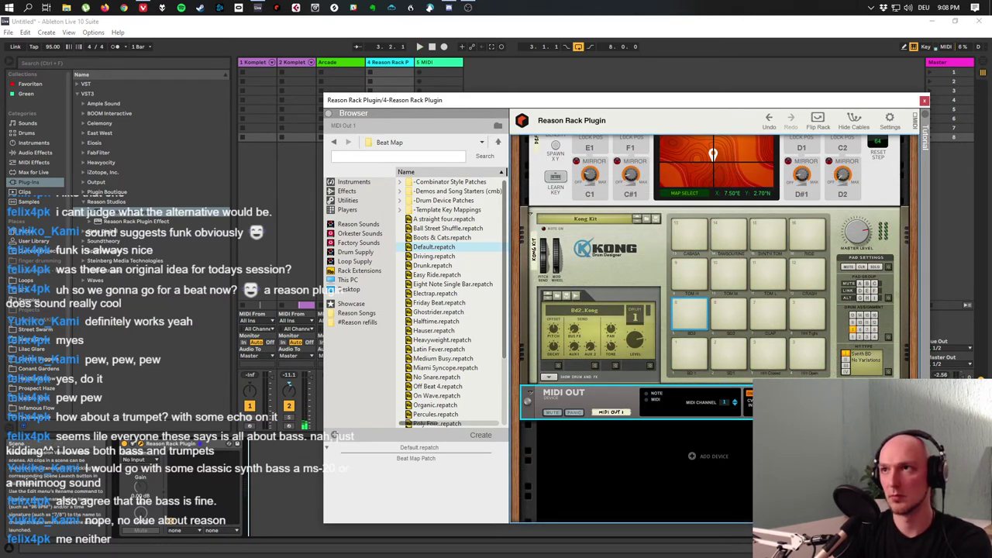
Record a new take onto the armed 5 MIDI track in the arrangement, starting at bar 3.
key(Tab)
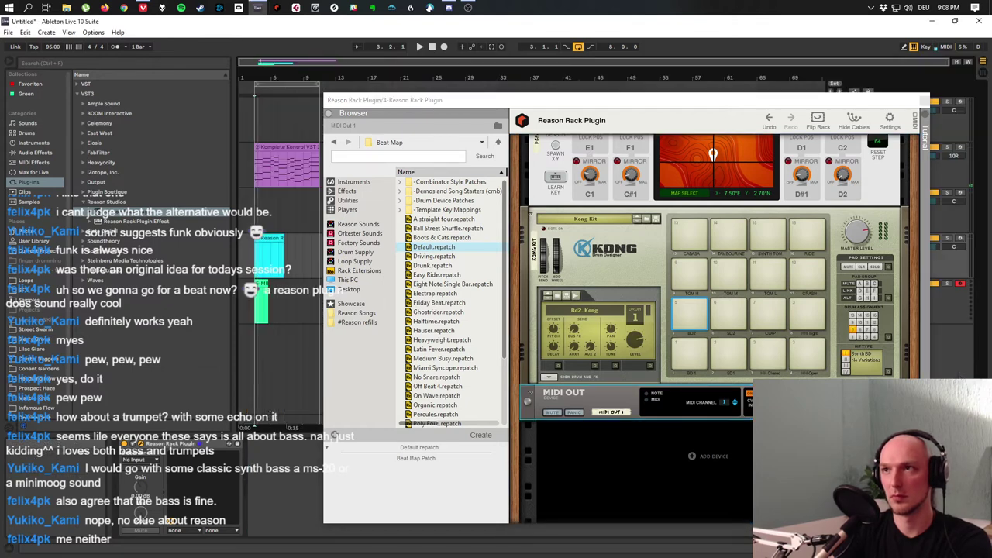
key(ctrl+alt+p)
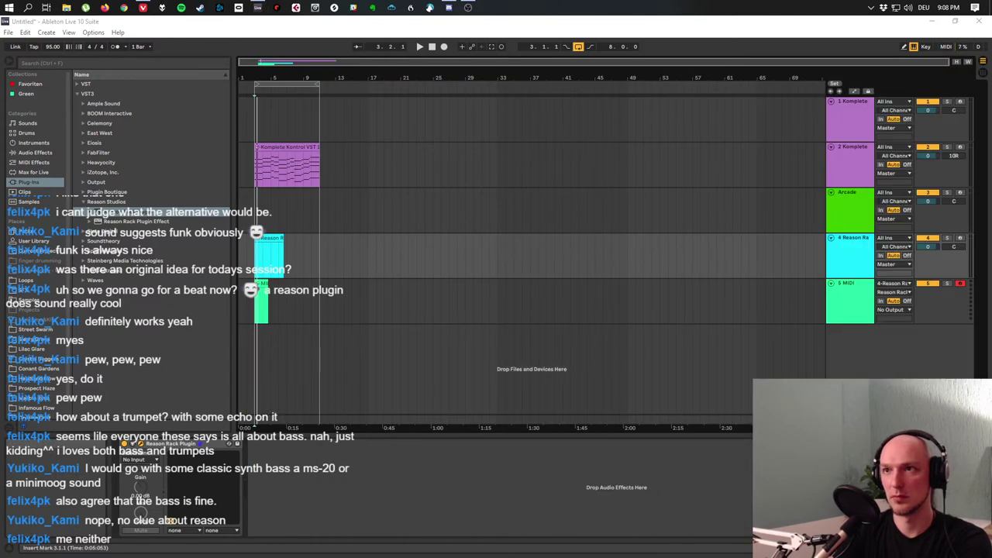
click(444, 47)
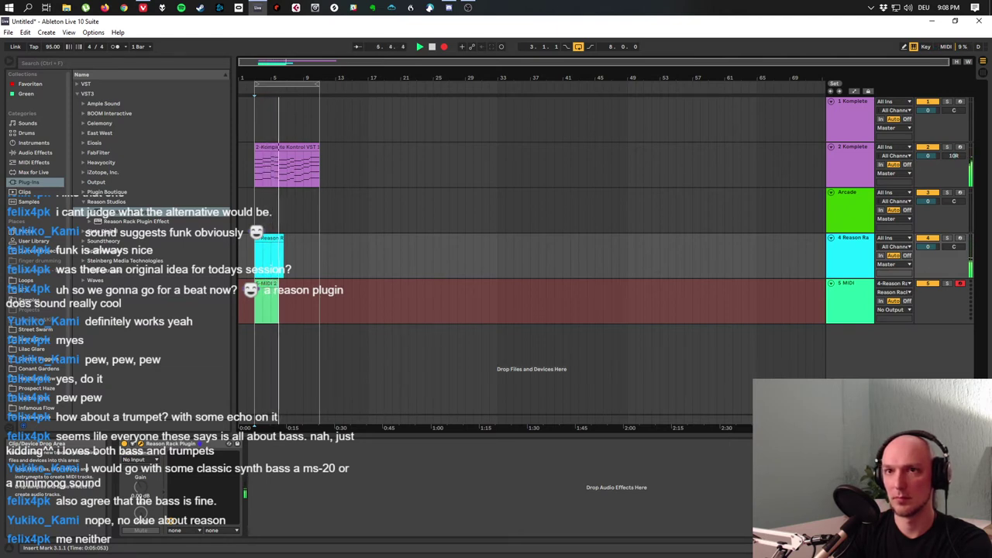
key(F9)
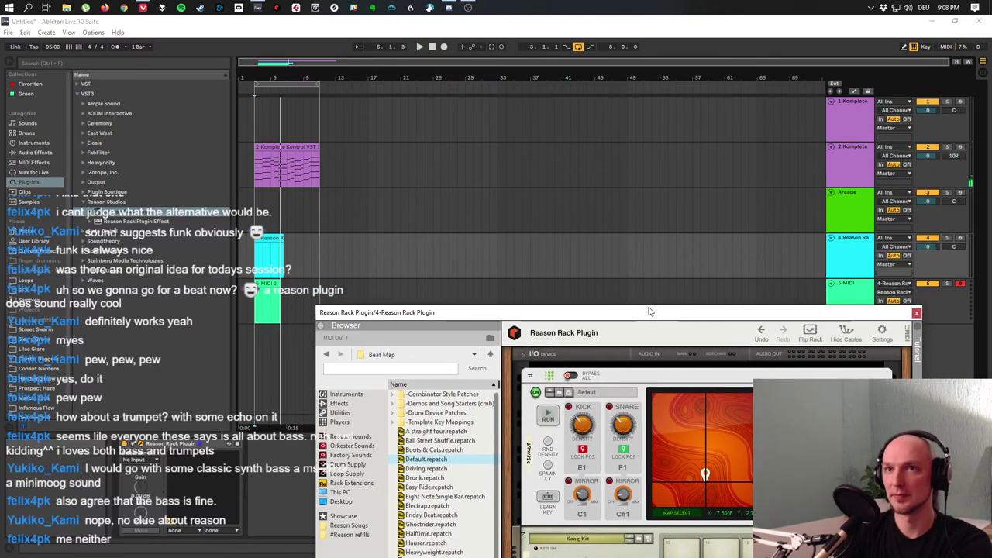
drag(653, 312, 626, 360)
Delete the clips at bar 3 on the 5 MIDI track and the Reason Rack track.
click(267, 302)
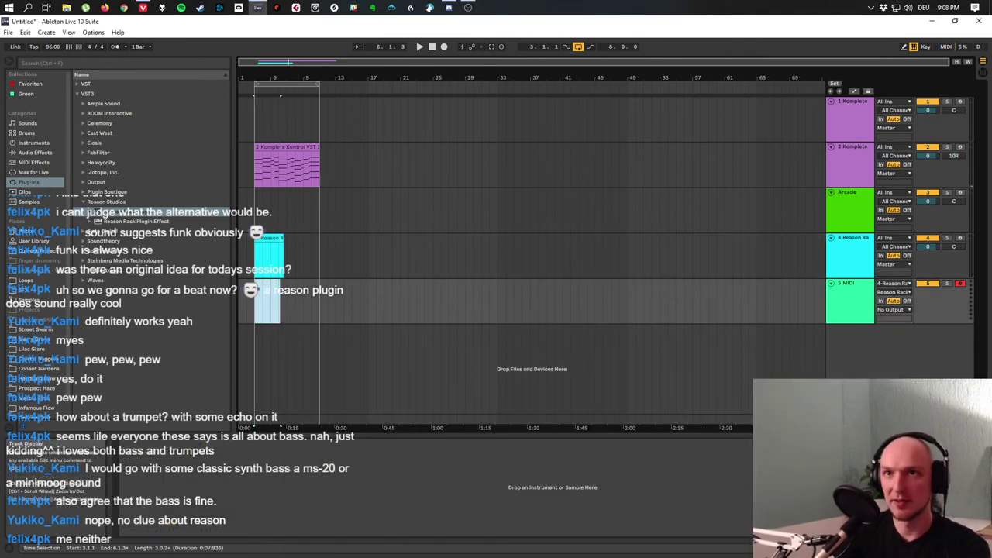
click(267, 255)
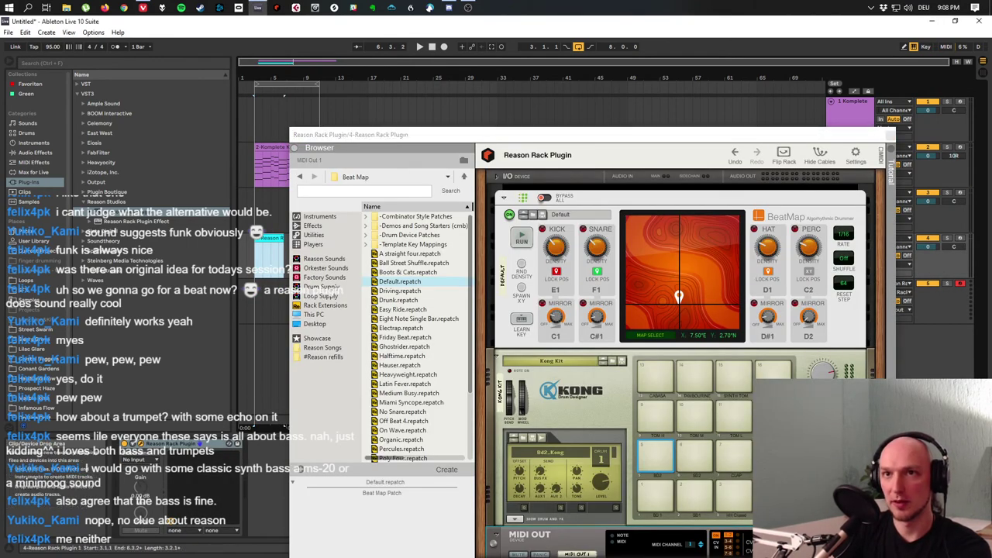
drag(542, 136, 247, 137)
Replace the 5 MIDI track with a new audio track below the Reason Rack track.
click(850, 255)
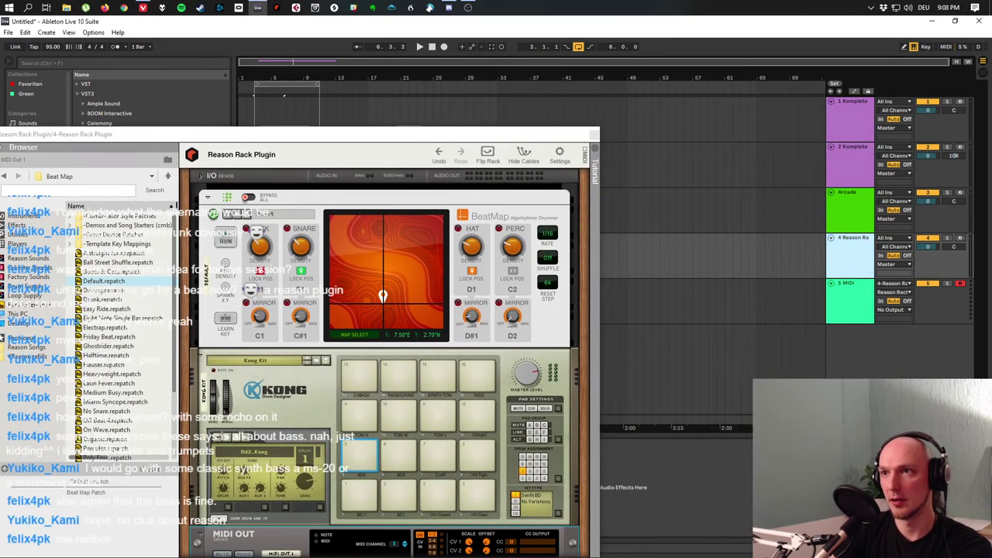
key(Down)
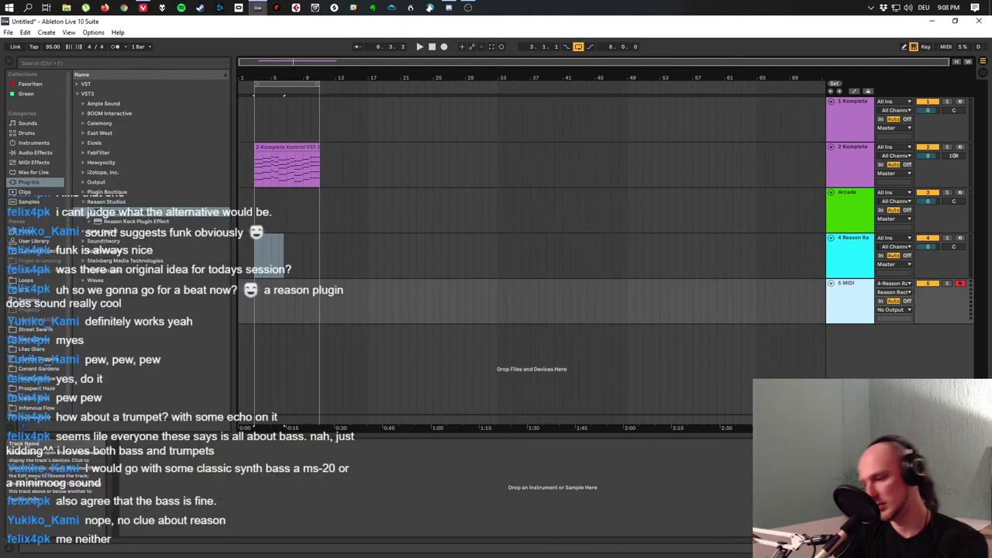
key(Delete)
right_click(862, 315)
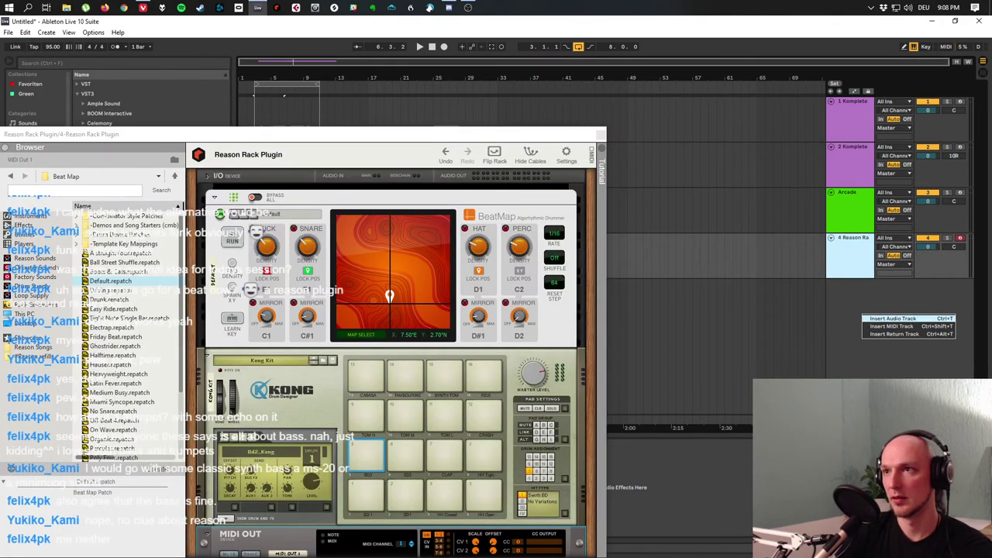
click(892, 319)
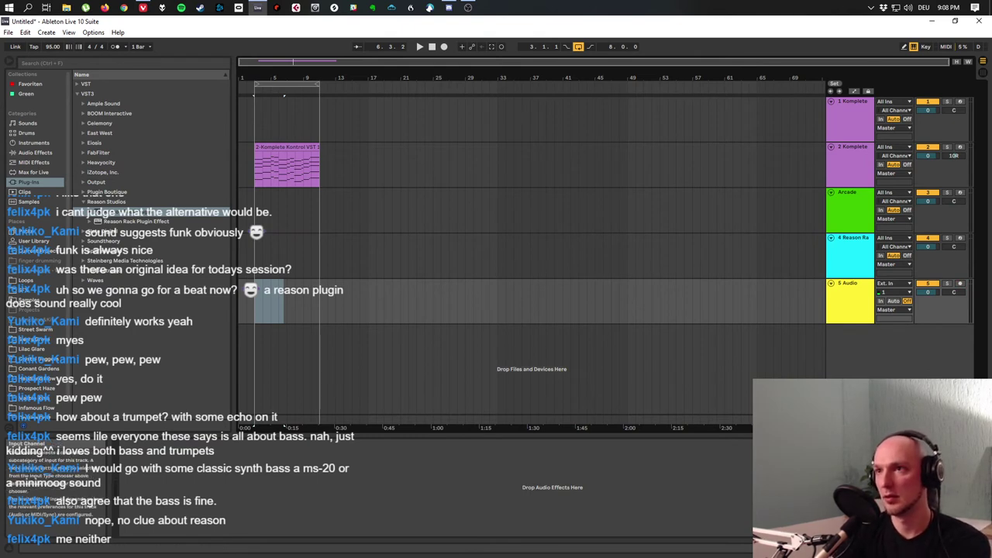
Set the audio track's input to 4-Reason Rack Plugin with monitoring Off, and arm it for recording.
click(891, 292)
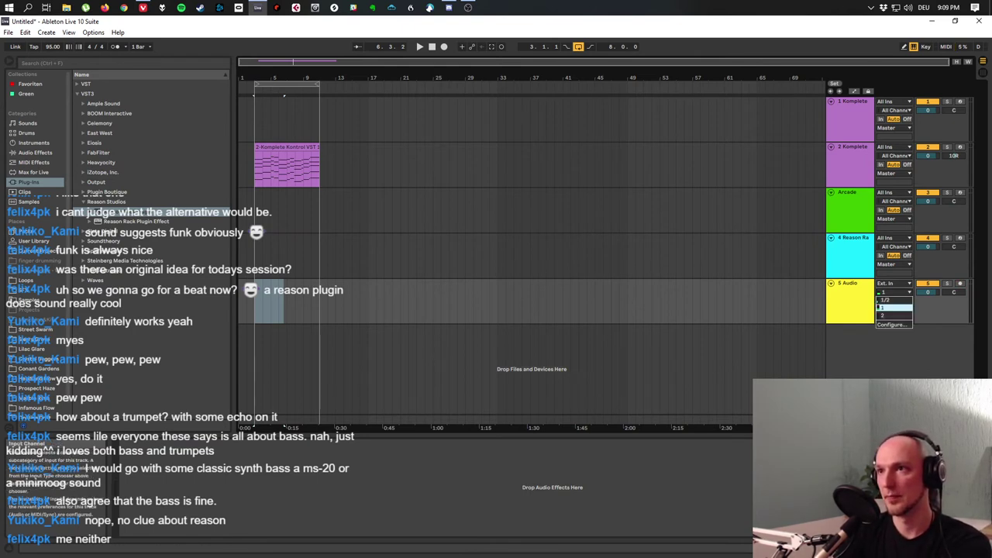
click(892, 283)
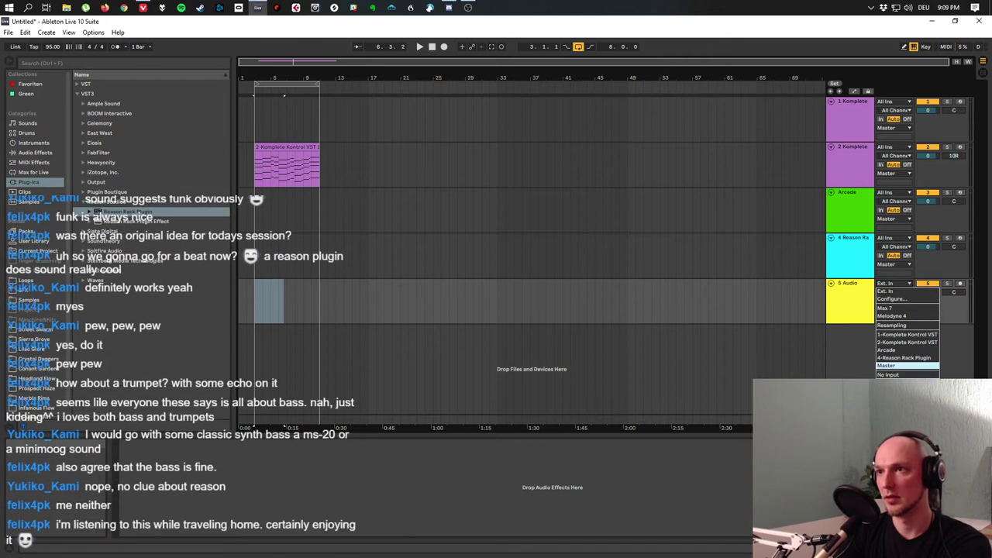
click(907, 365)
click(891, 283)
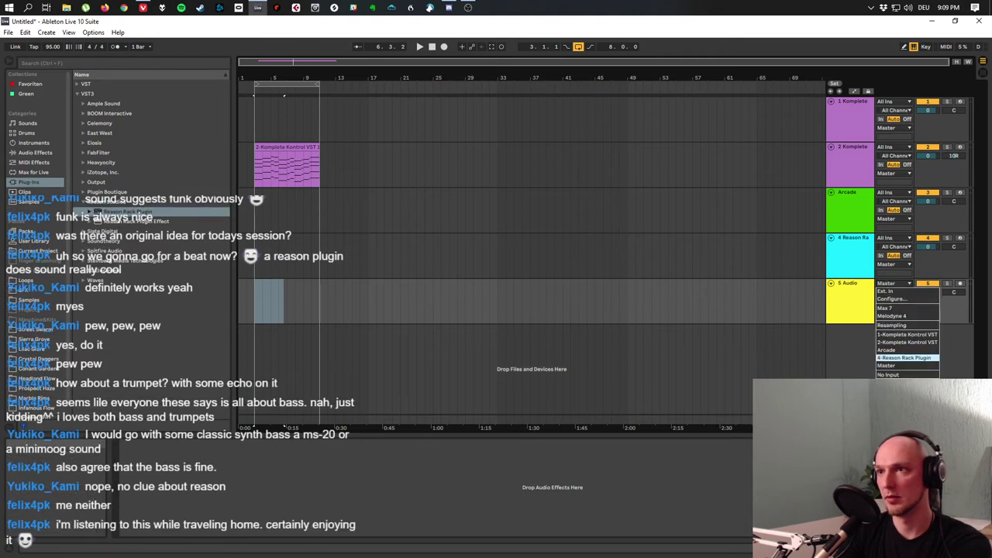
click(904, 358)
click(907, 301)
click(960, 283)
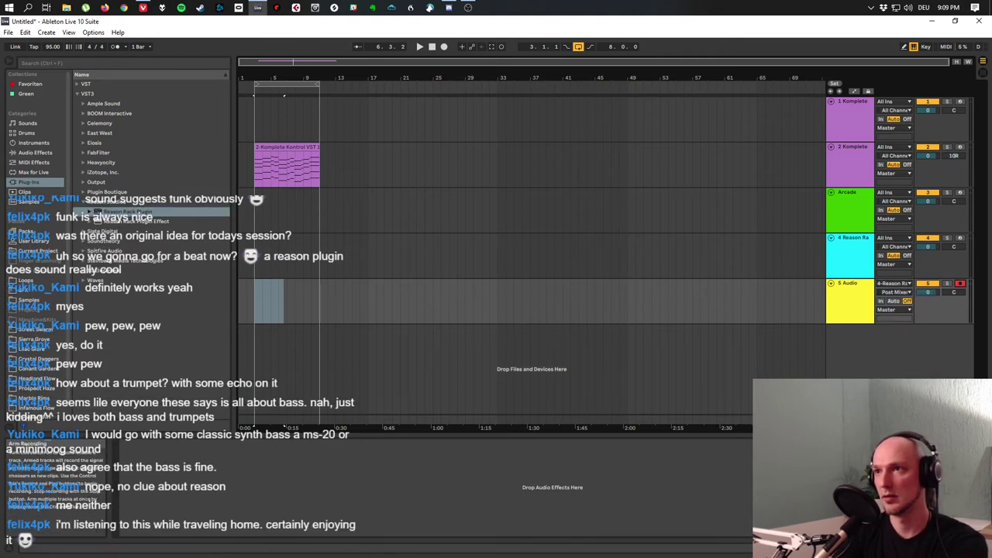
Duplicate the MIDI clip on the 2 Komplete track and set the loop to 16 bars starting at bar 3.
click(256, 303)
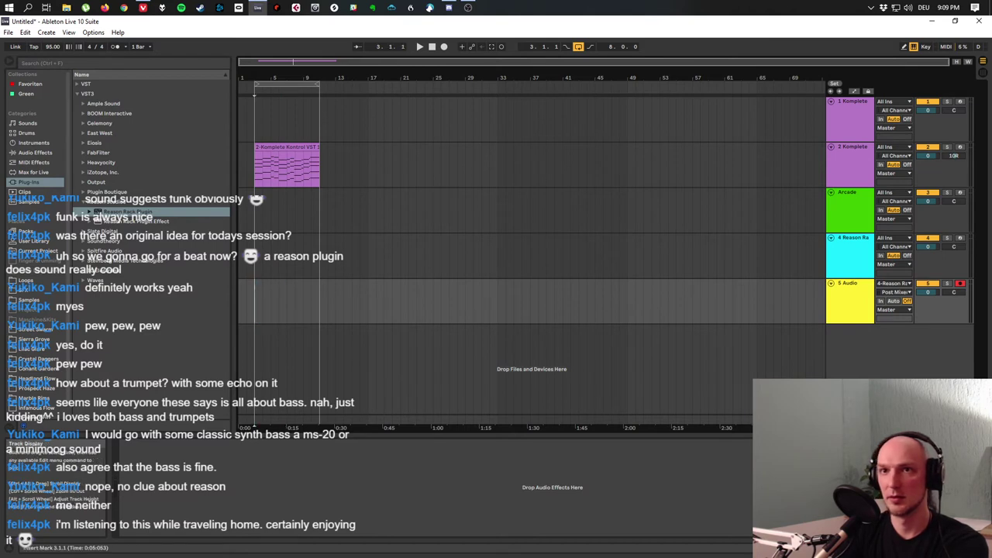
drag(255, 298, 402, 301)
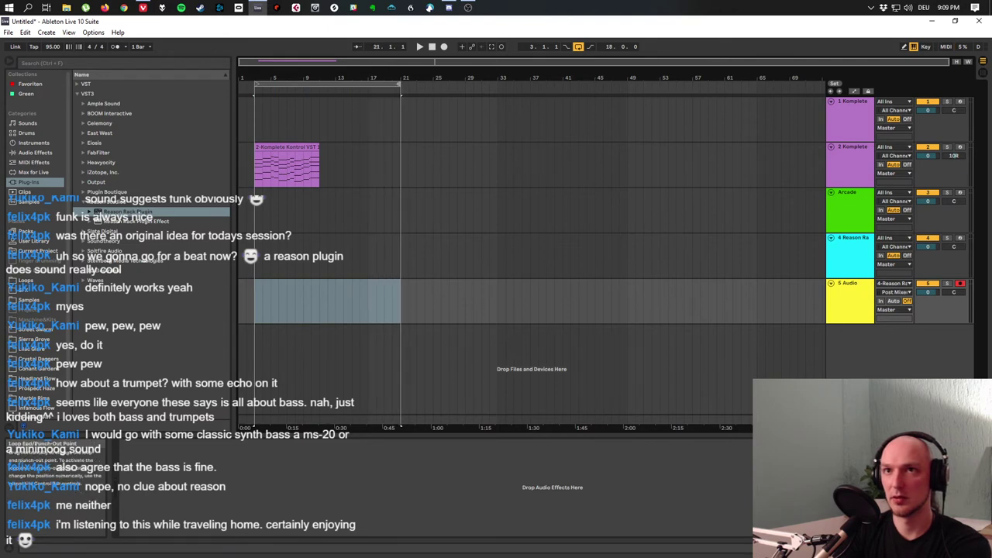
click(287, 164)
key(ctrl+d)
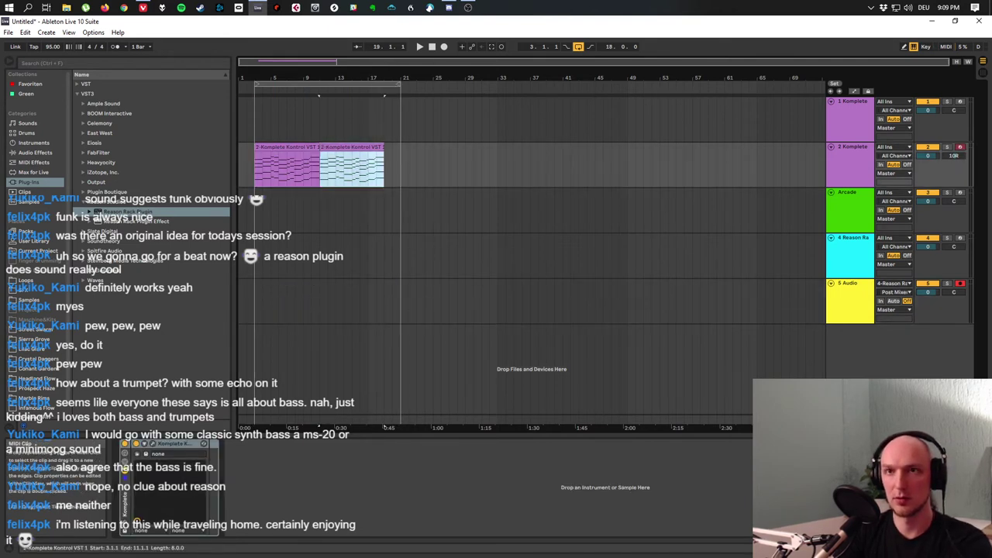
drag(400, 92, 384, 92)
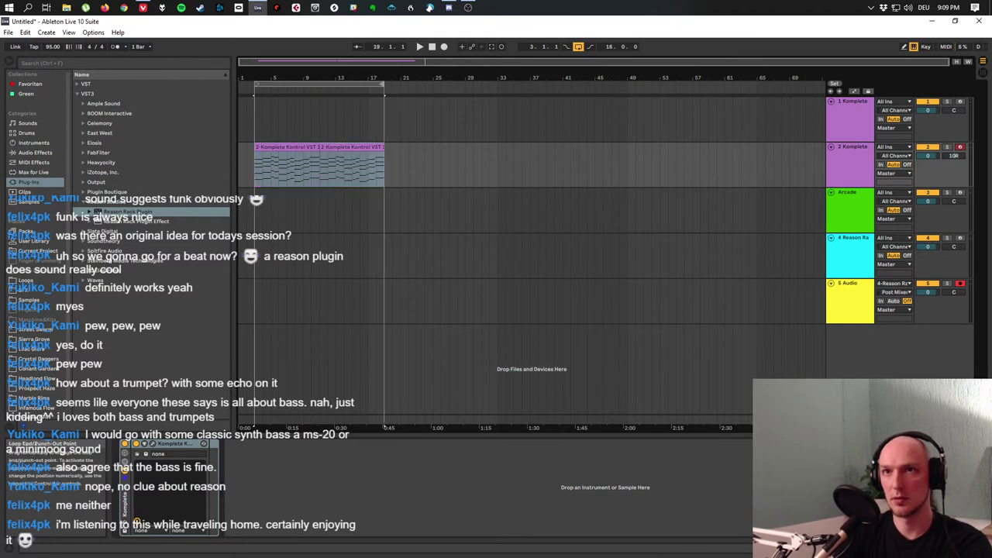
Record the Reason Rack drums onto the armed 5 Audio track across the loop from bar 3.
click(258, 301)
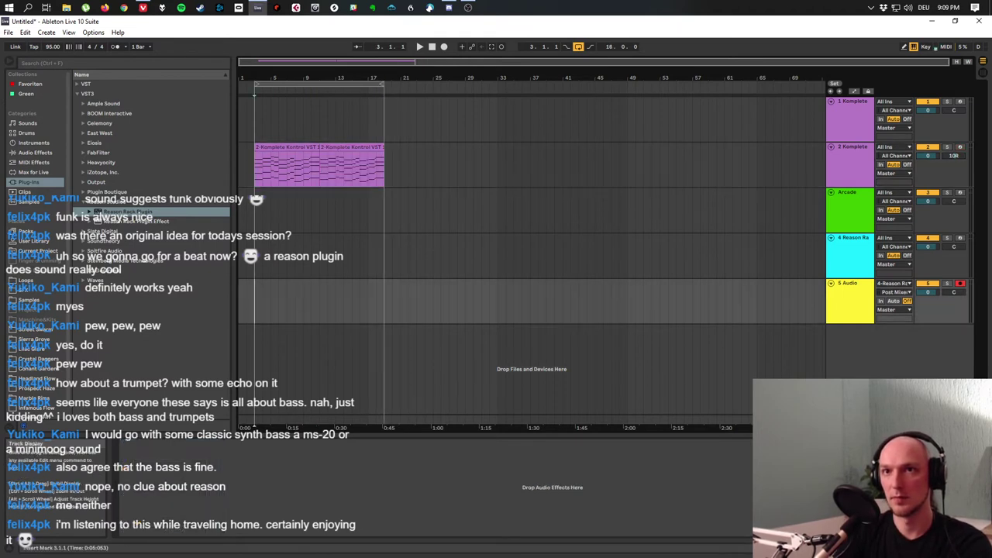
key(space)
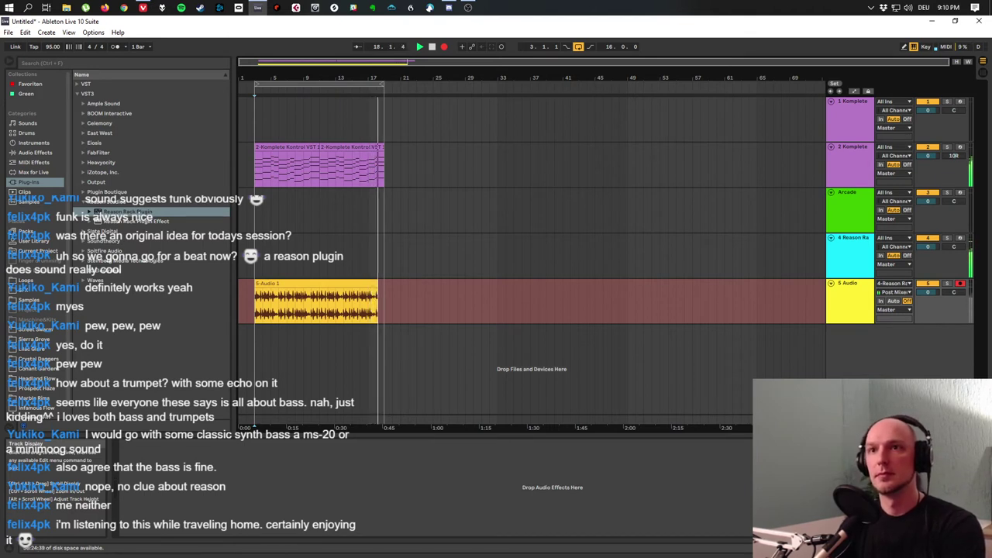
key(space)
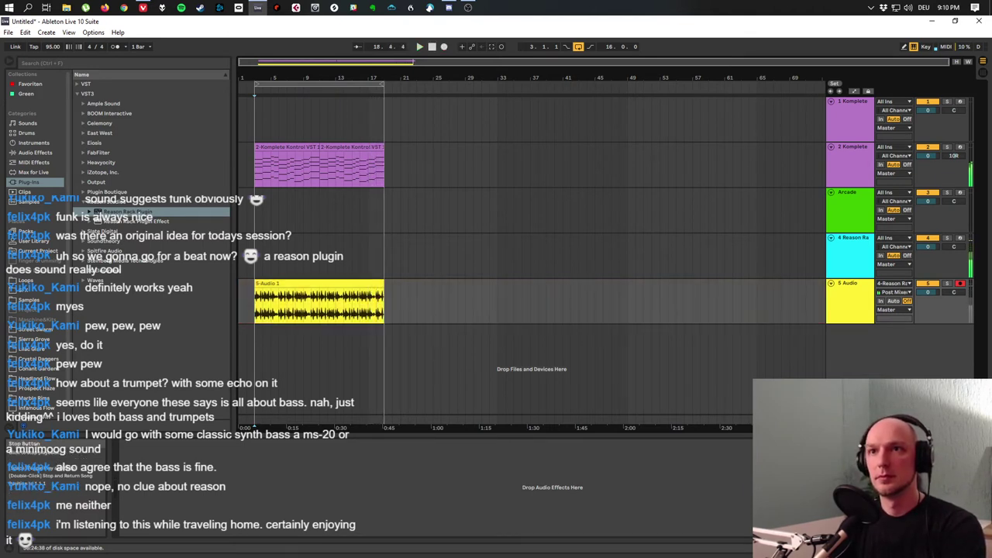
click(319, 283)
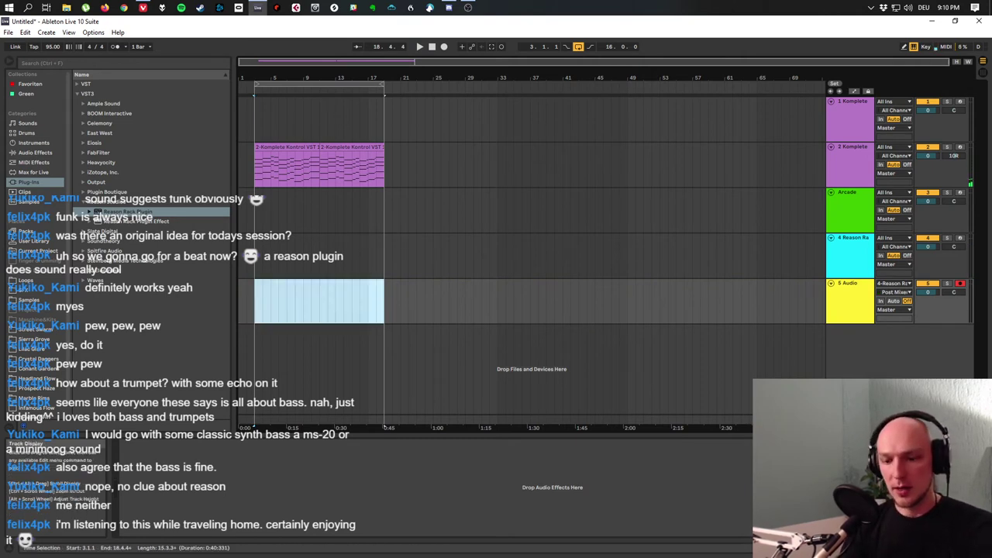
key(ctrl+z)
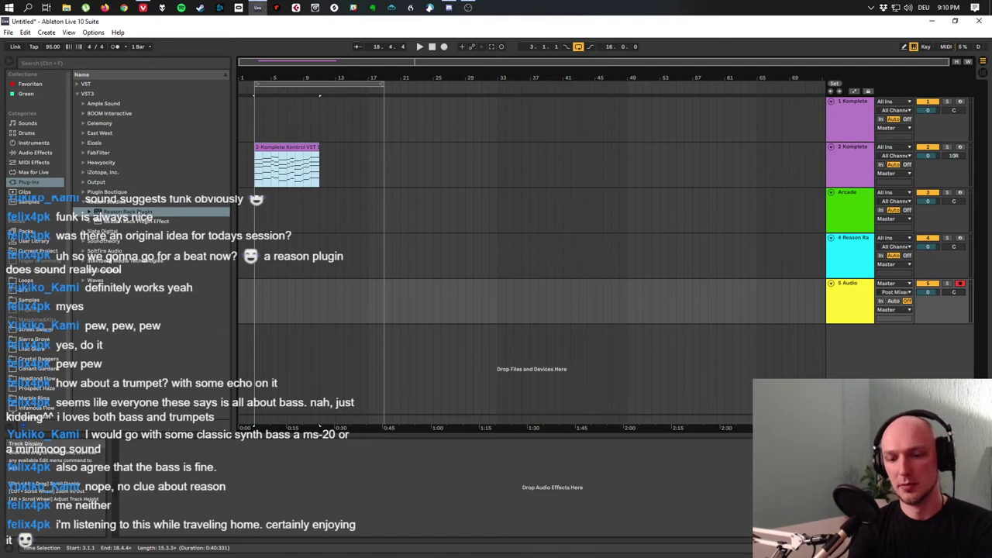
key(alt+z)
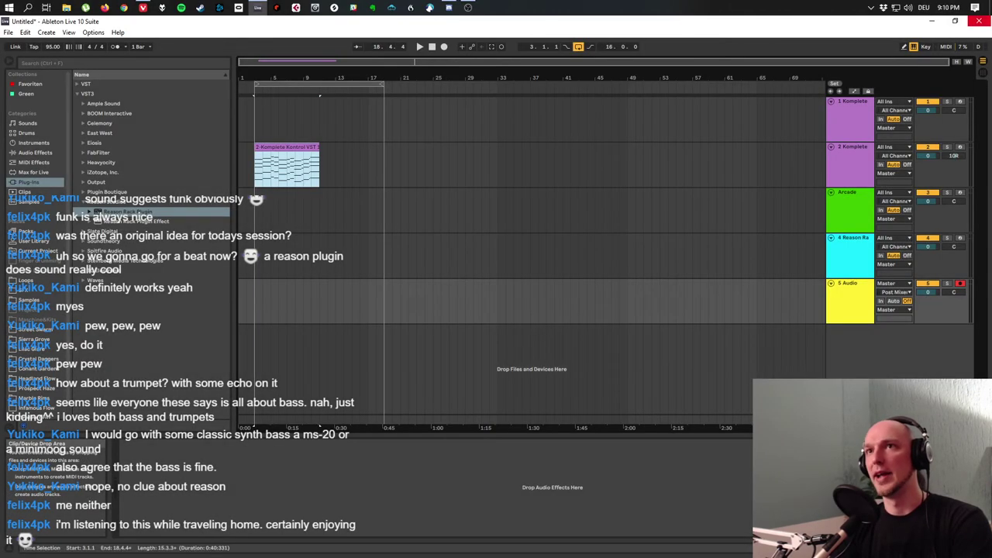
click(972, 21)
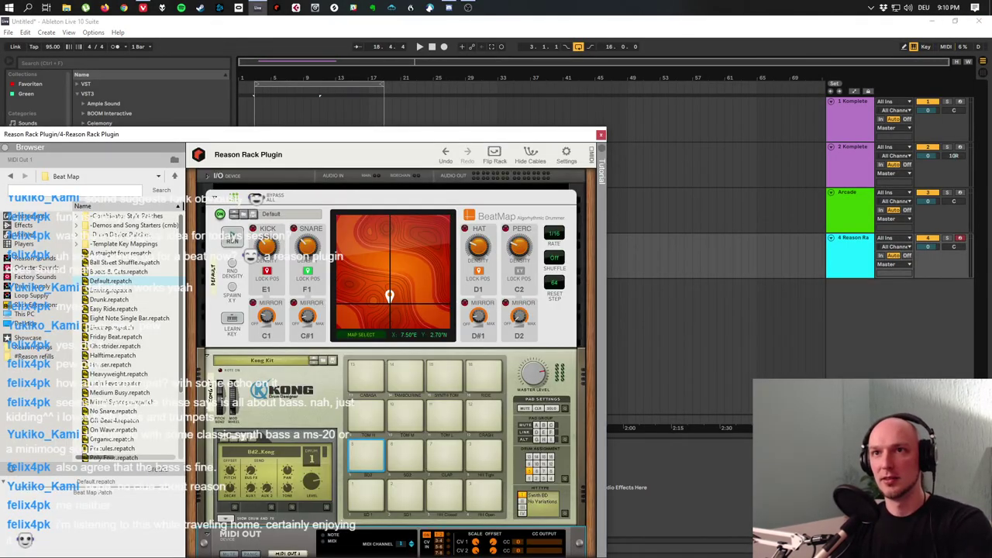
key(ctrl+alt+p)
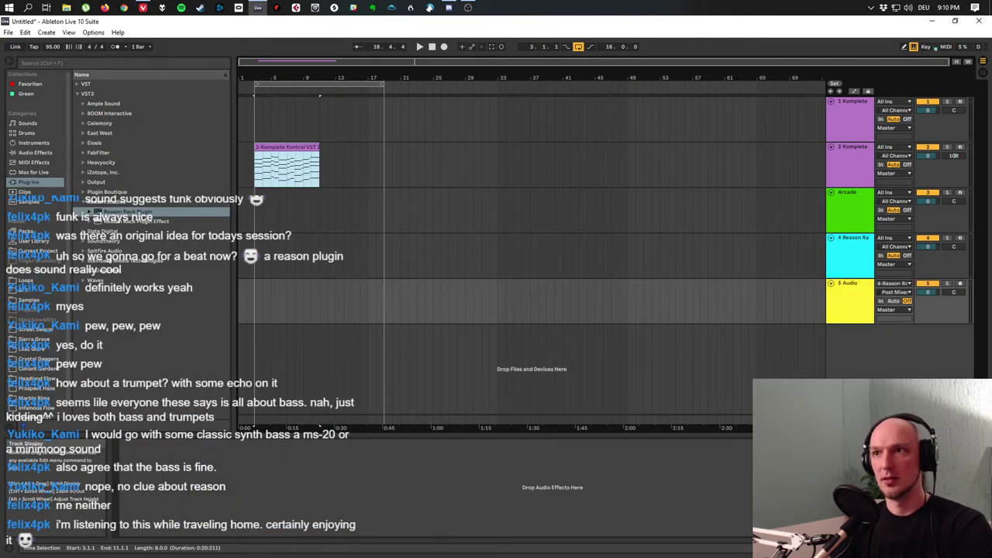
key(ctrl+d)
key(ctrl+v)
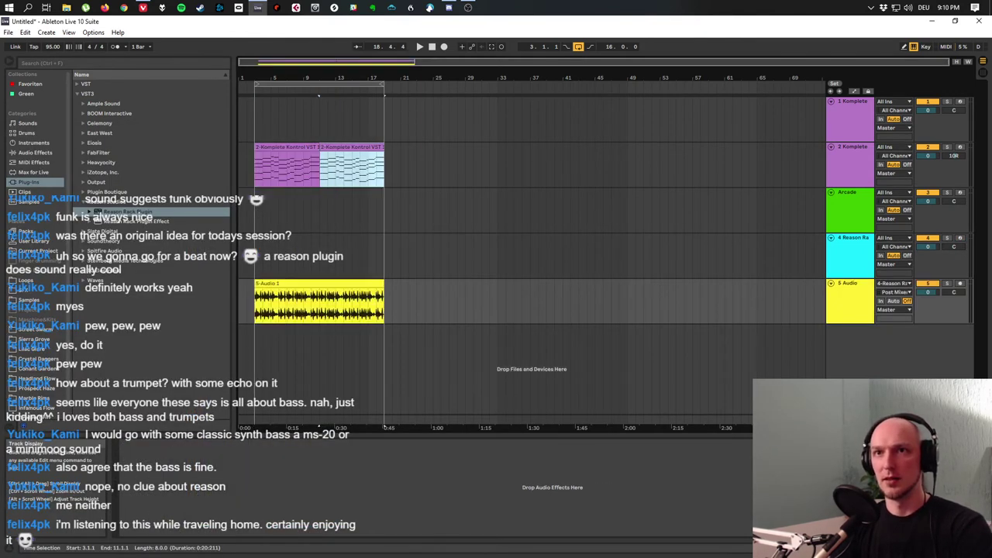
Open the recorded drum clip in the clip view and mute the 5 Audio track.
click(318, 303)
double_click(318, 302)
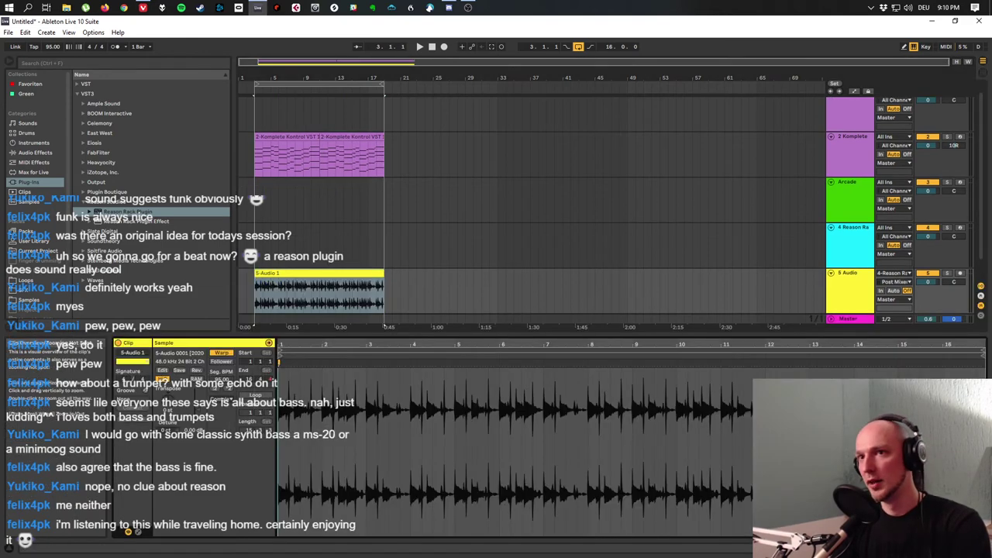
scroll(515, 450, up, 1)
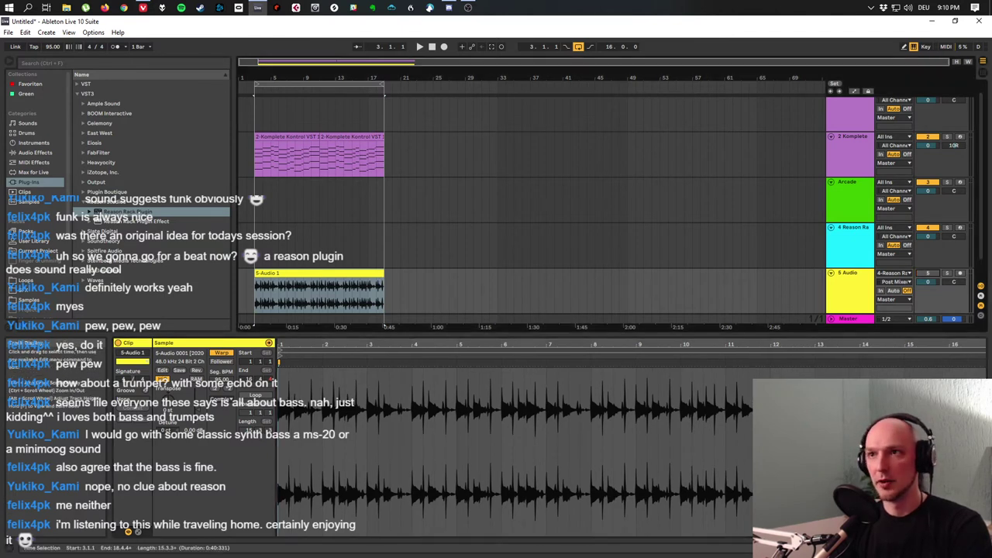
Move the Arcade track below the audio track that holds the recorded drums.
click(849, 240)
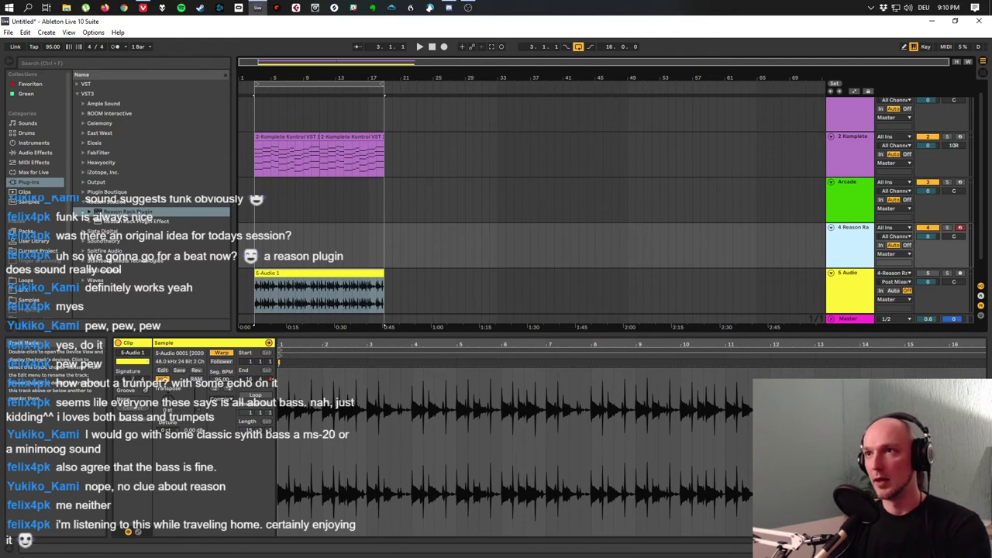
click(850, 199)
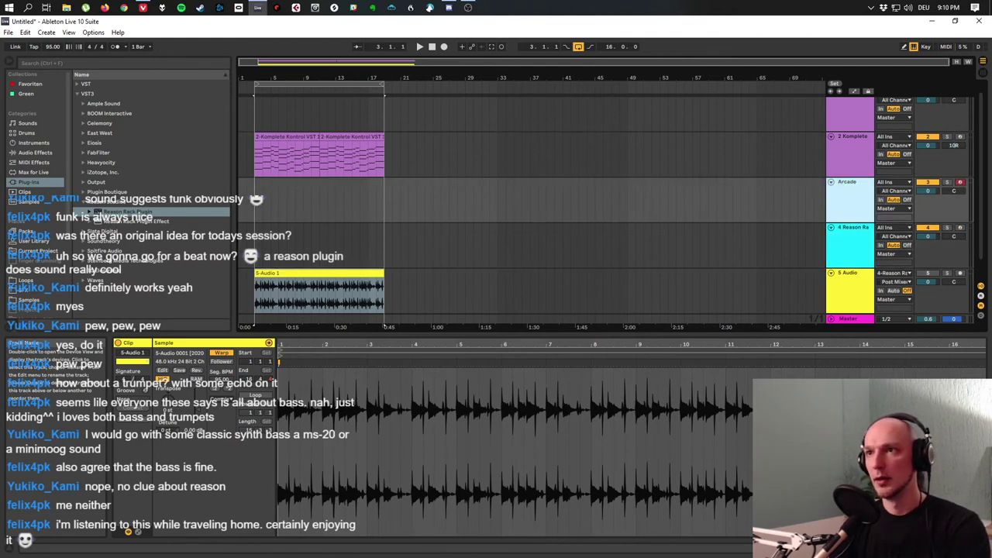
scroll(604, 201, down, 1)
drag(850, 177, 849, 267)
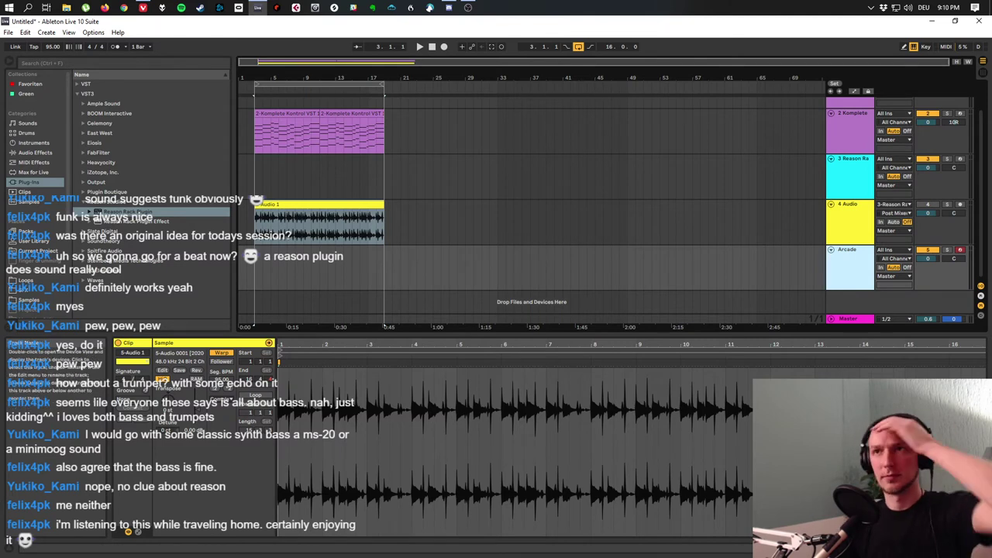
Select the 1 Komplete track, play the loop and open the track's Komplete Kontrol instrument window.
scroll(604, 201, up, 1)
click(851, 116)
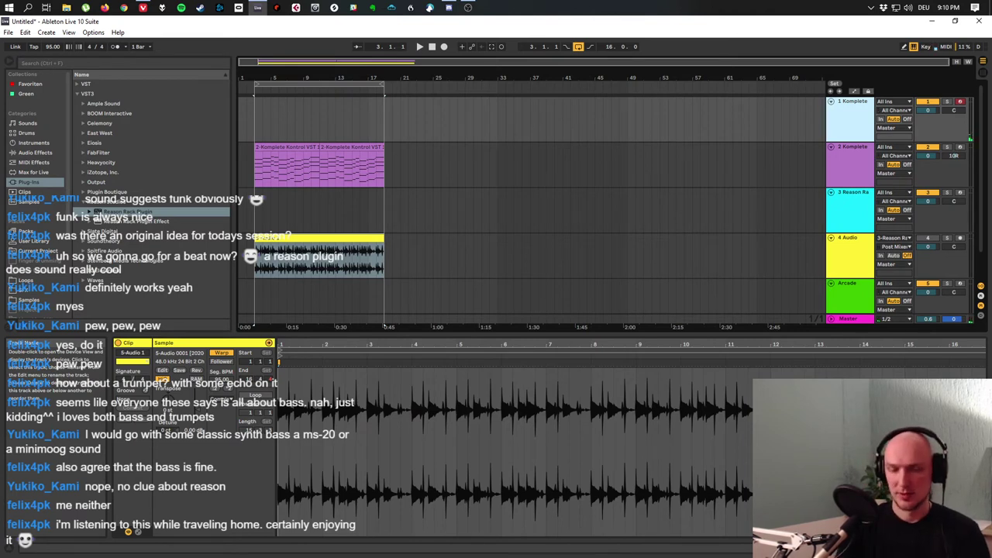
key(space)
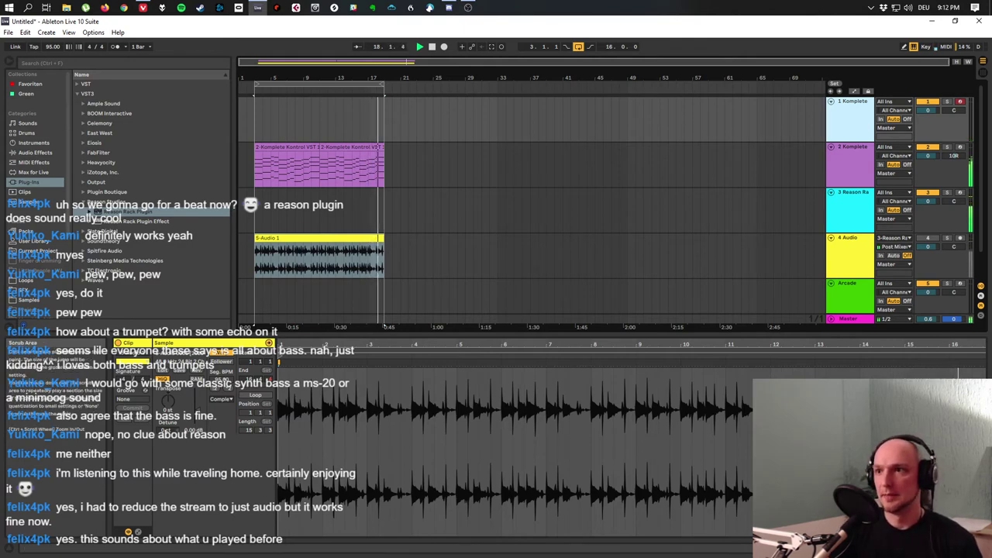
key(shift+Tab)
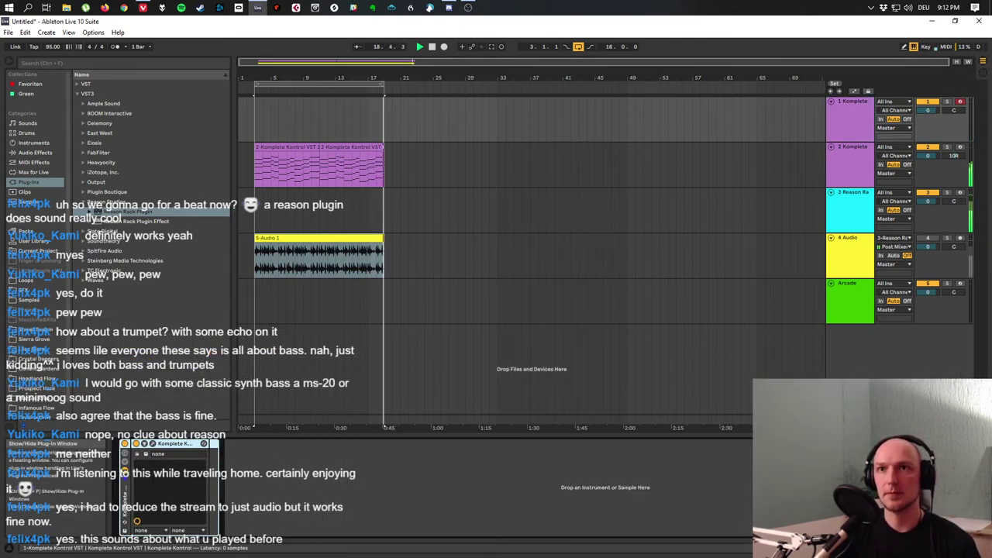
key(ctrl+alt+p)
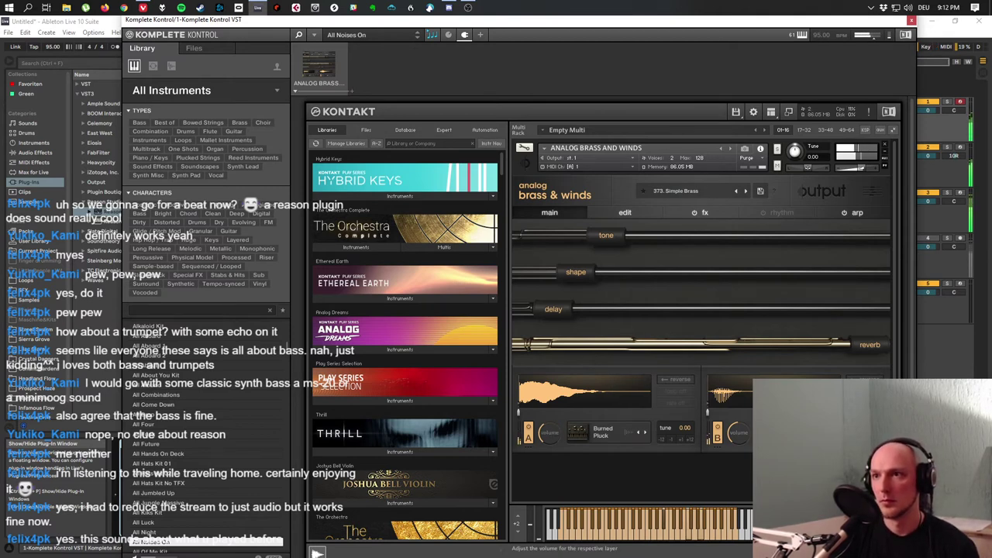
Set the rate of arpeggiator B to 1/16 in the Analog Brass & Winds instrument.
mouse_move(739, 433)
click(853, 212)
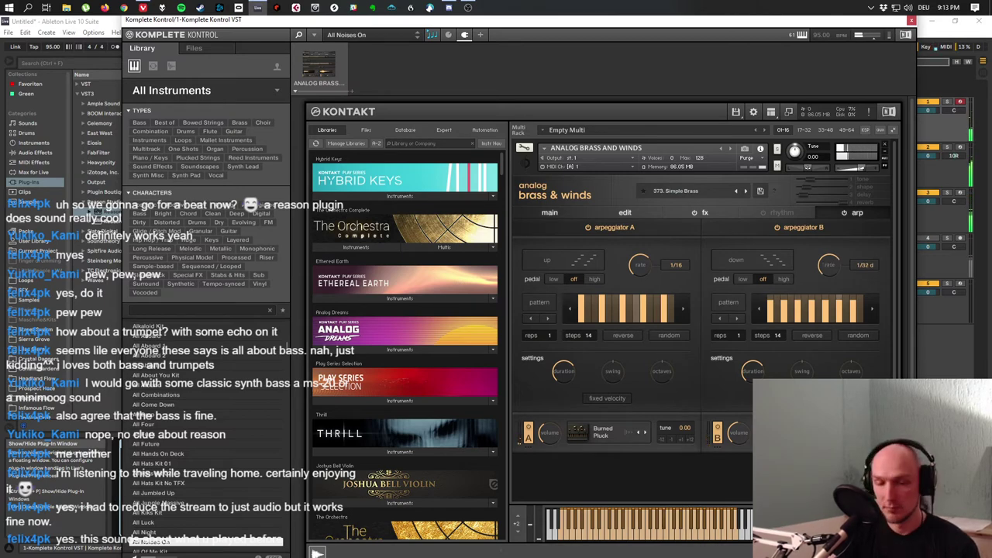
drag(829, 267, 829, 262)
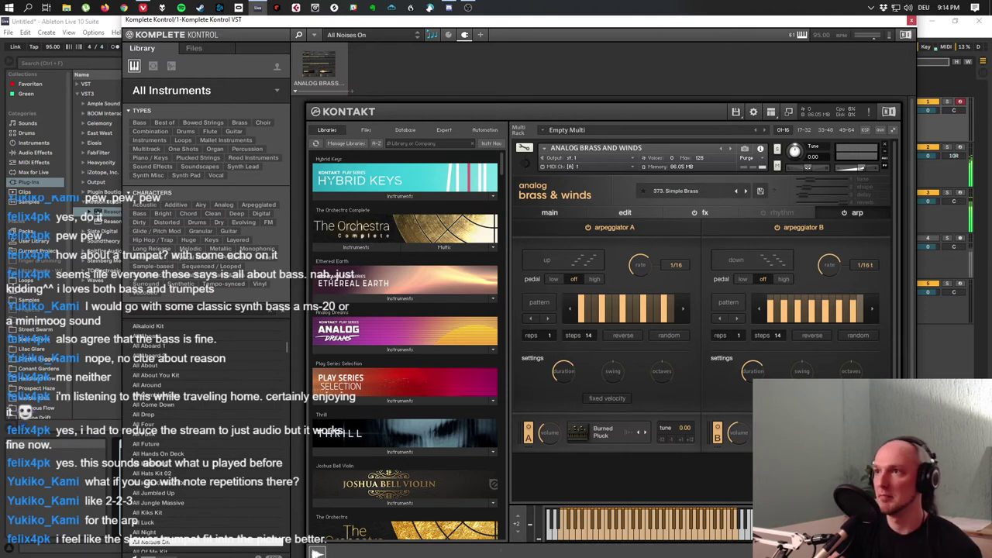
scroll(828, 264, up, 1)
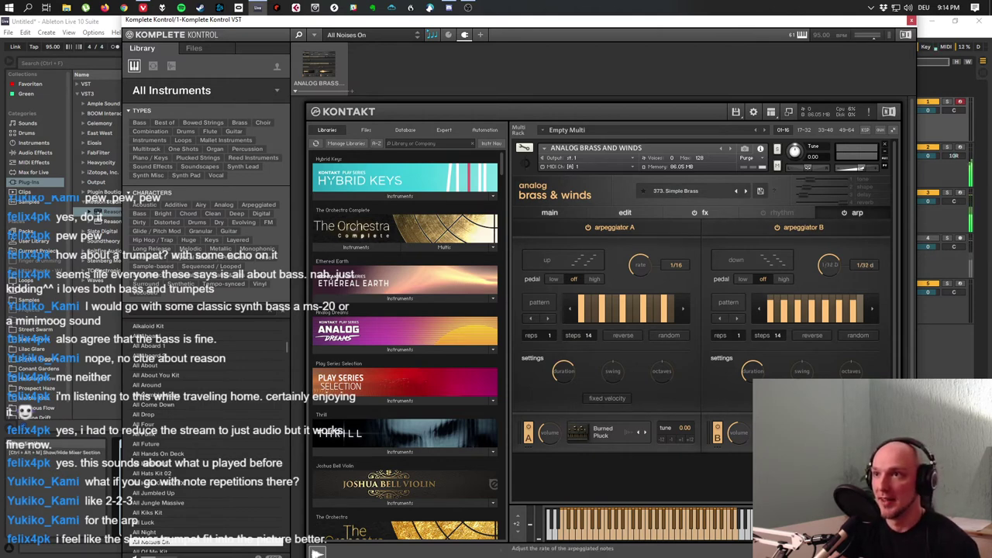
scroll(829, 264, down, 4)
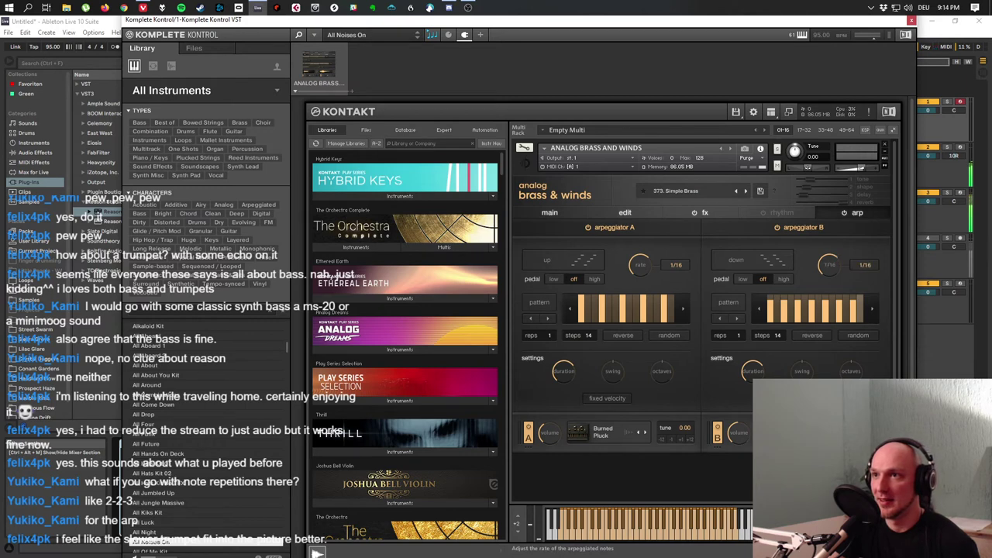
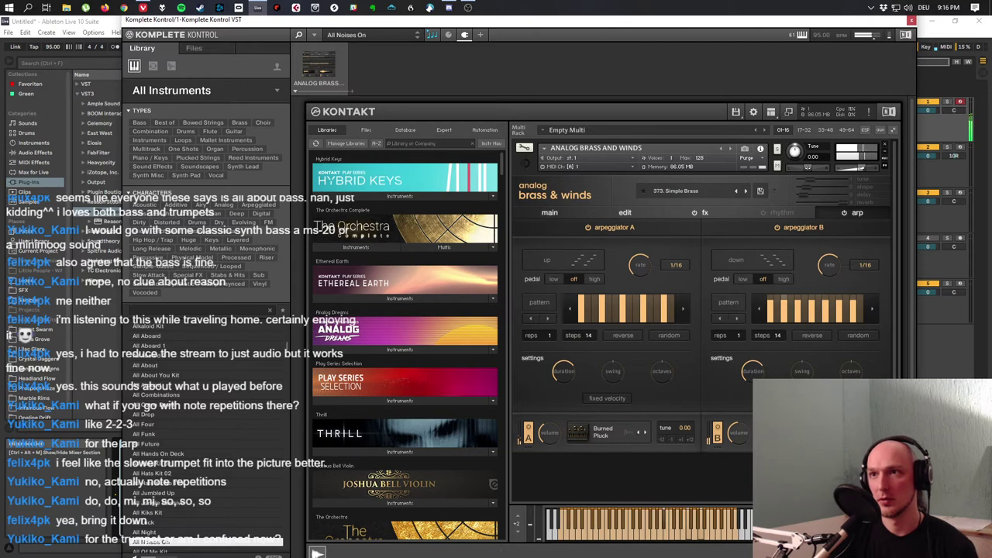
Compare layers A and B of the Simple Brass sound by switching them off and on again.
click(550, 213)
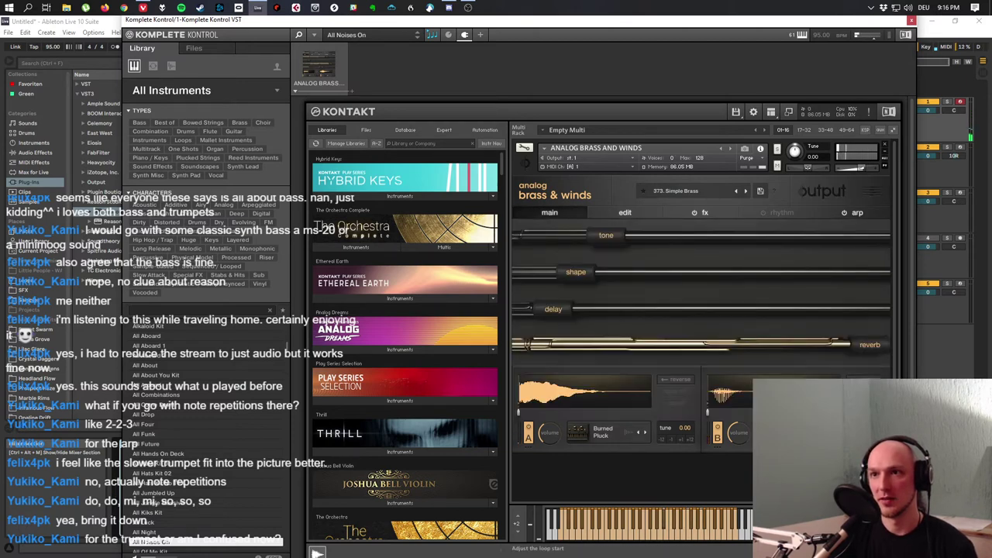
click(528, 431)
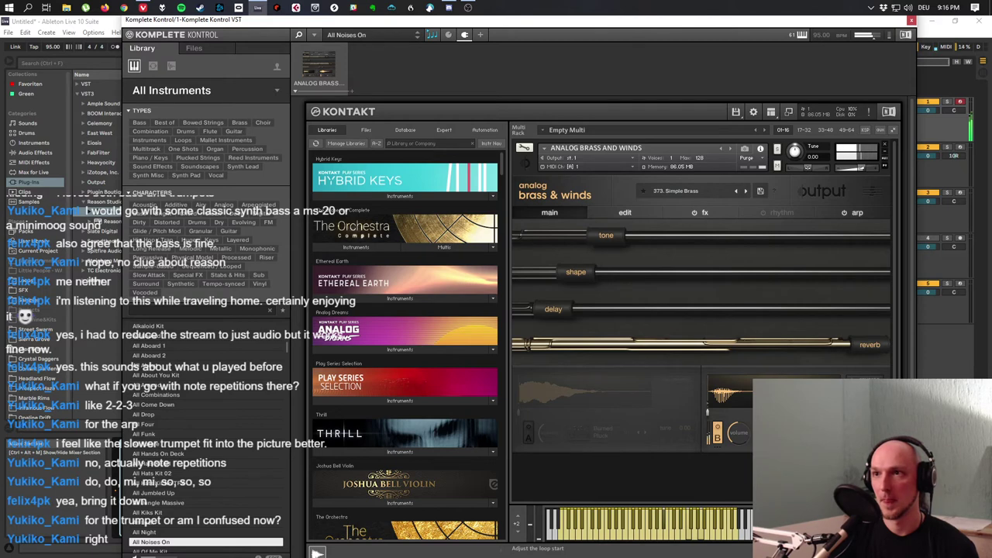
click(528, 433)
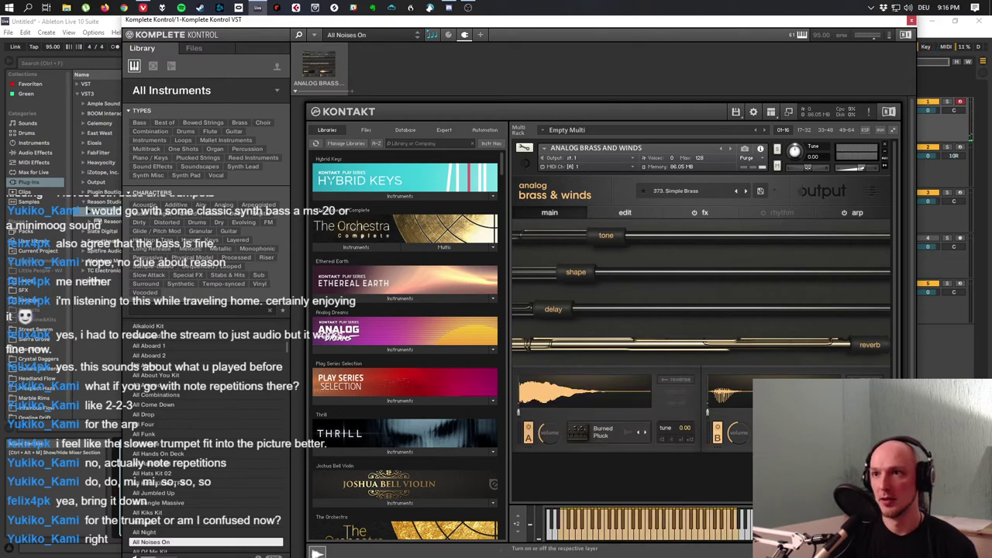
click(717, 432)
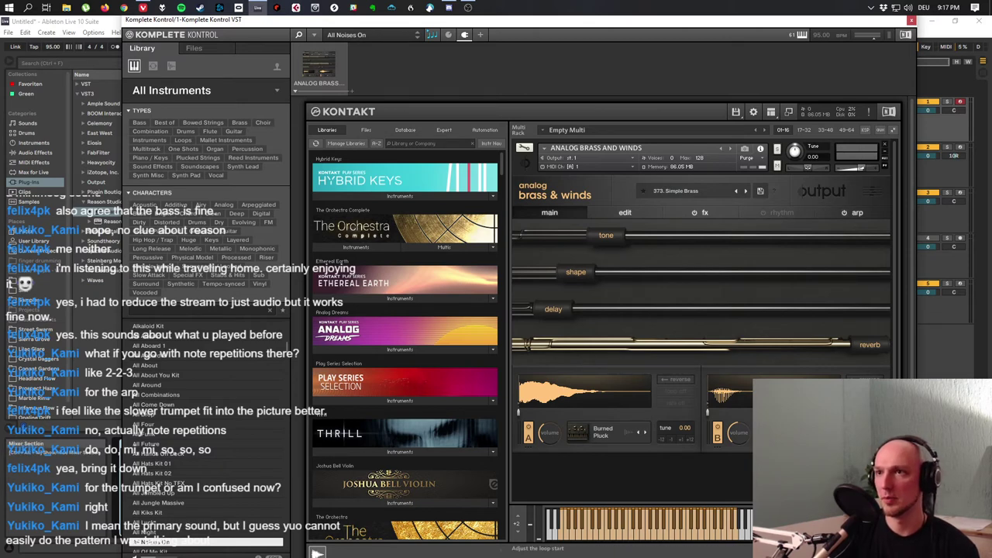
Switch off layer A and set arpeggiator B's type to z. z. up-down.
click(857, 212)
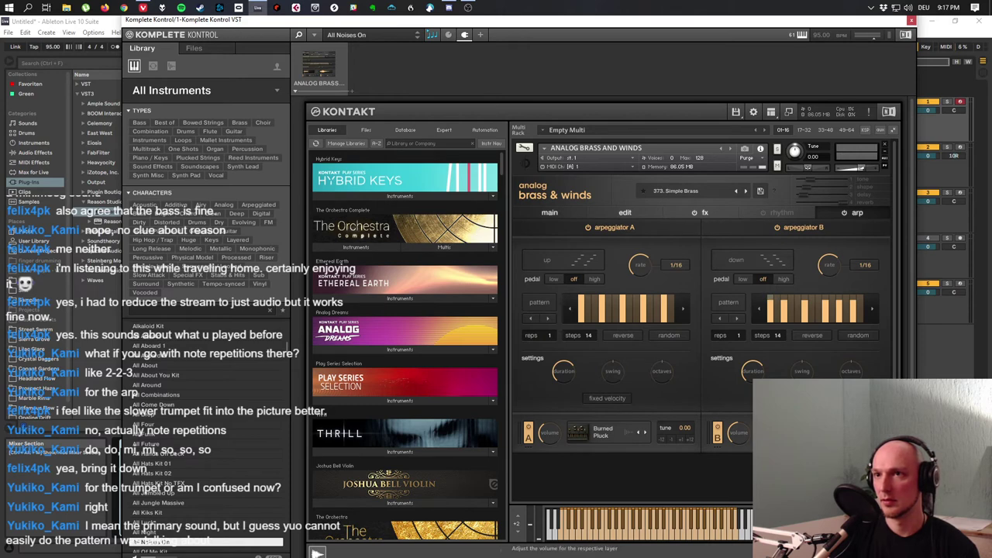
click(528, 433)
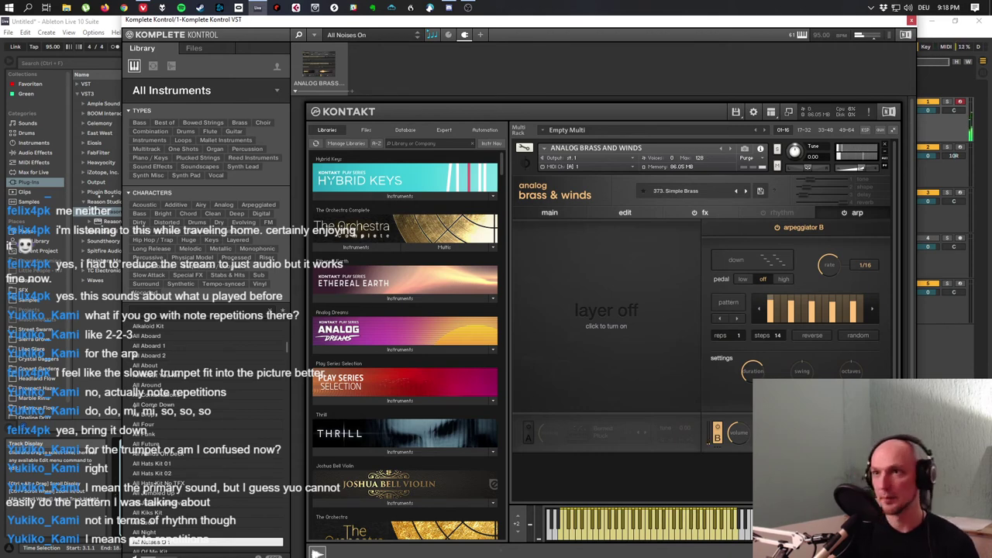
click(752, 260)
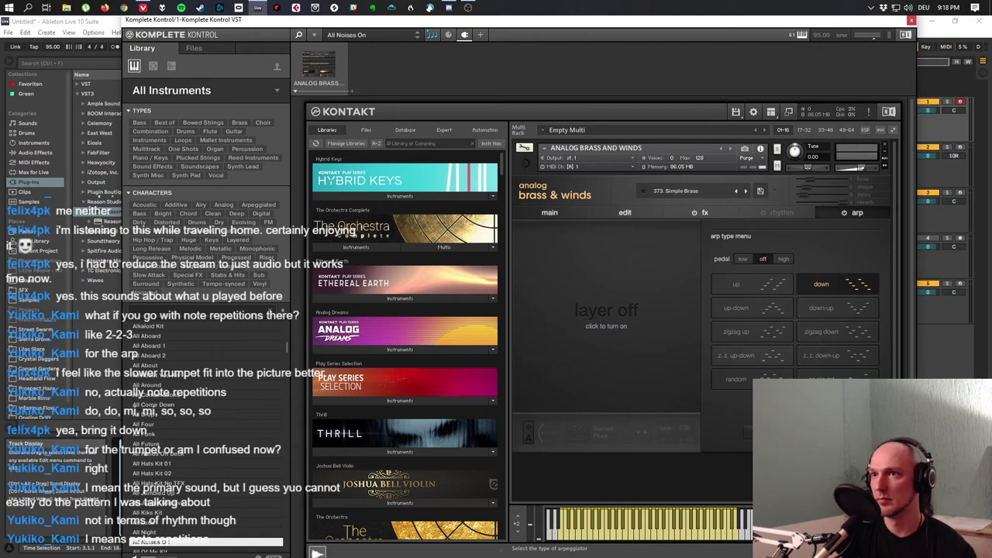
click(736, 355)
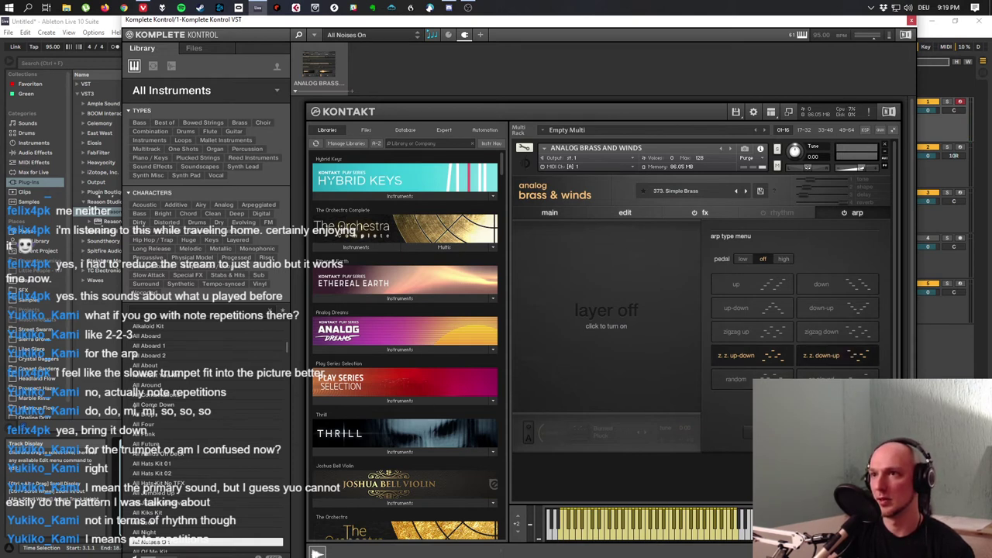
Audition arpeggiator B's z. z. down-up, down-up and zigzag down types and settle on down.
click(822, 355)
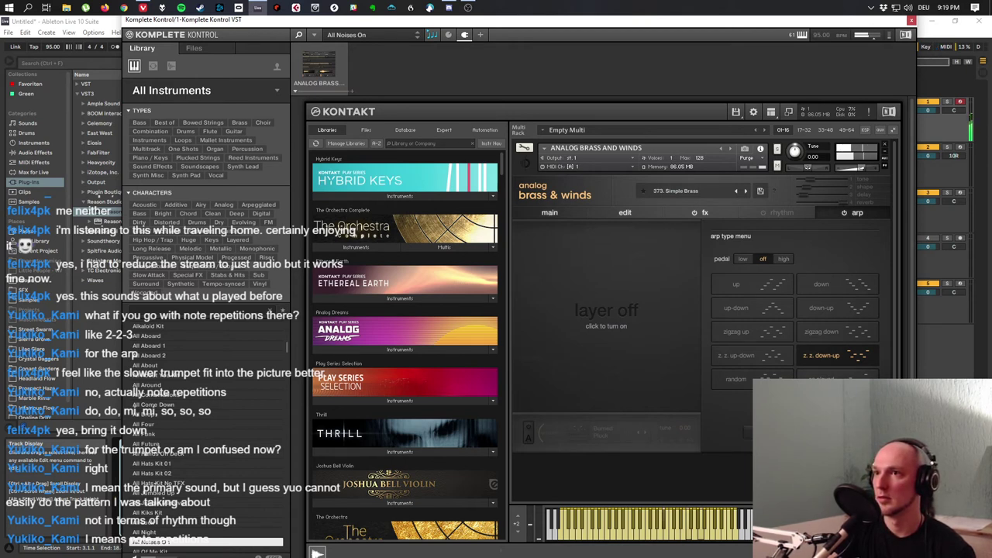
click(821, 377)
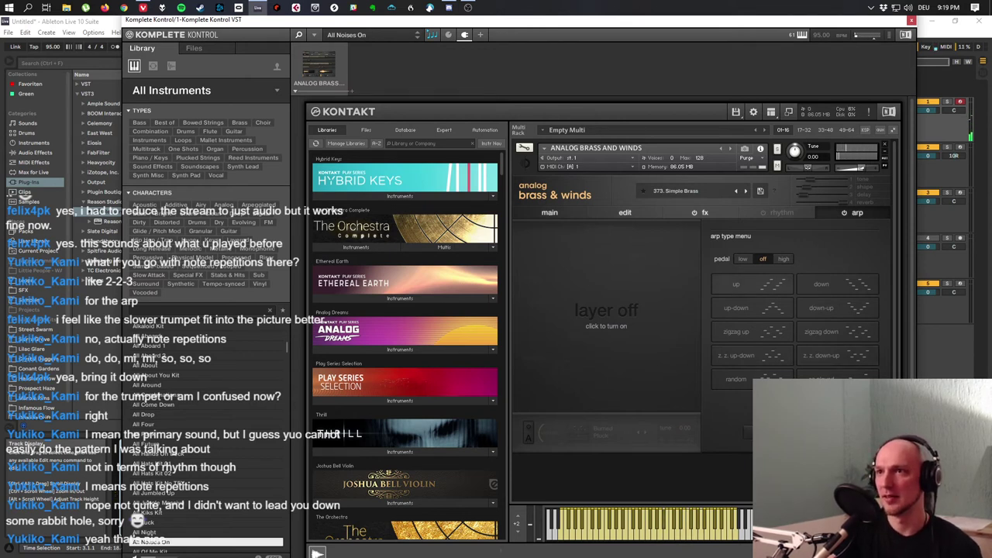
click(822, 284)
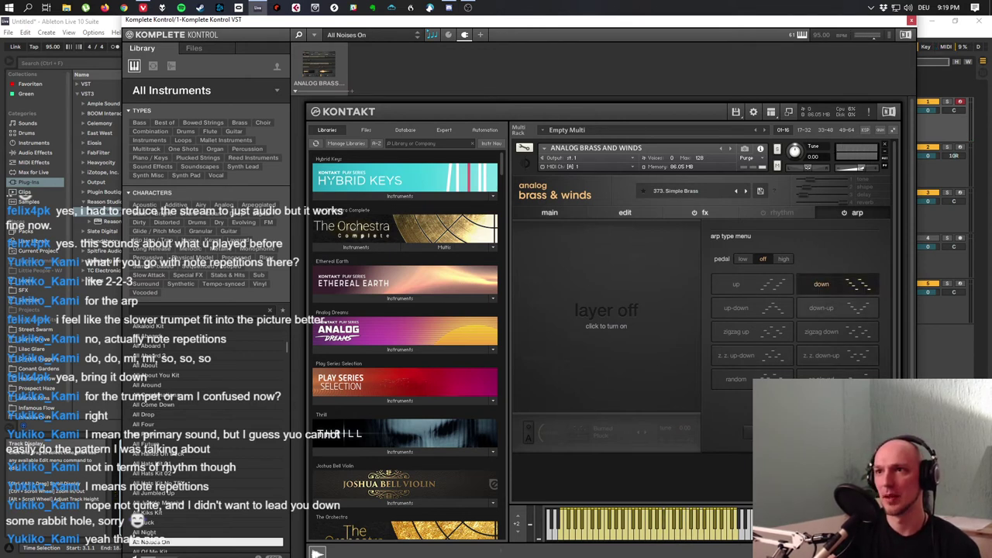
click(822, 308)
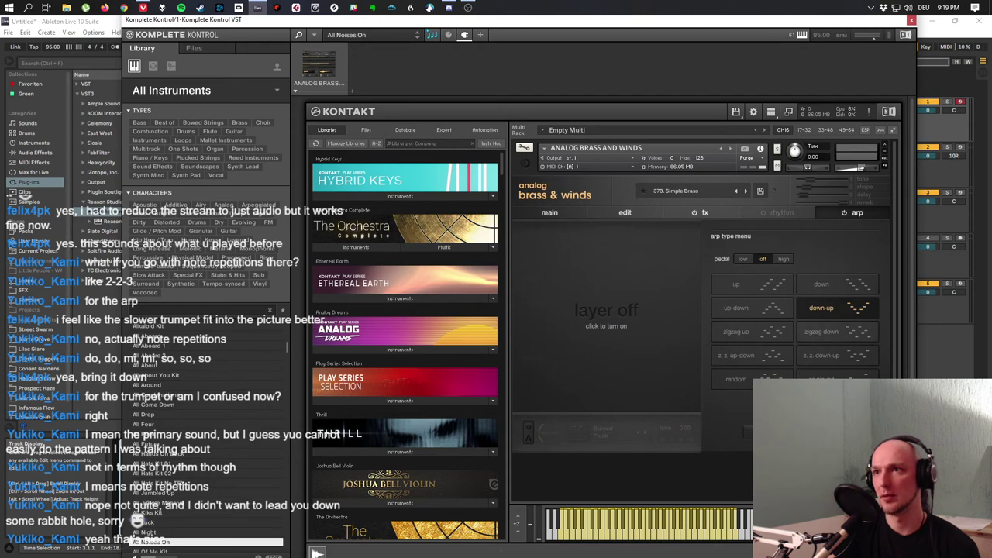
click(822, 332)
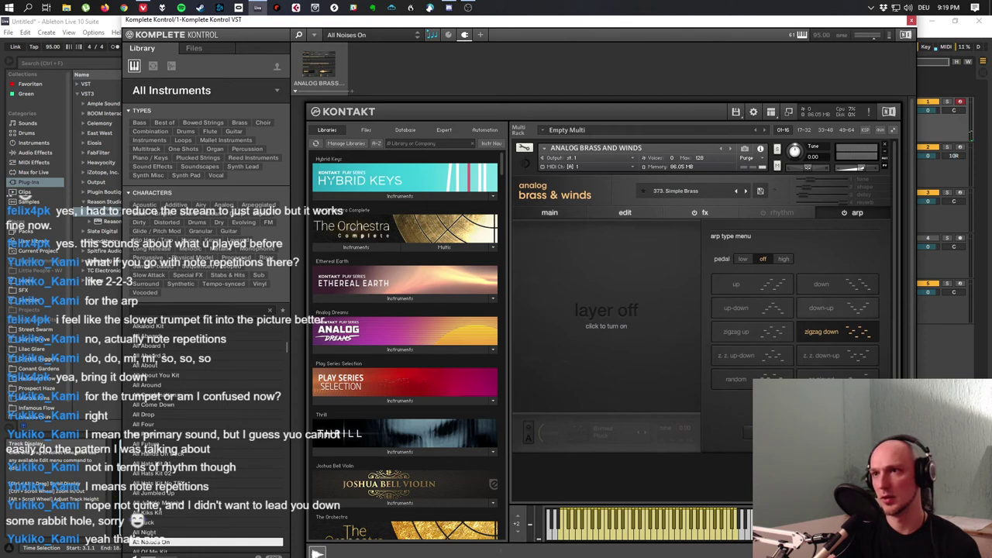
click(822, 283)
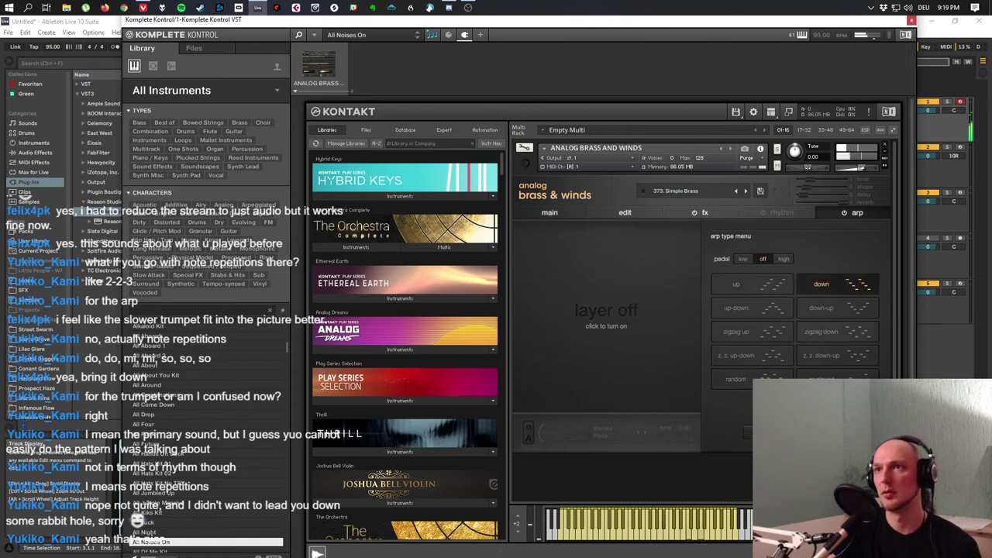
Switch layer A back on and try filling the gaps in arpeggiator B's step pattern.
click(550, 212)
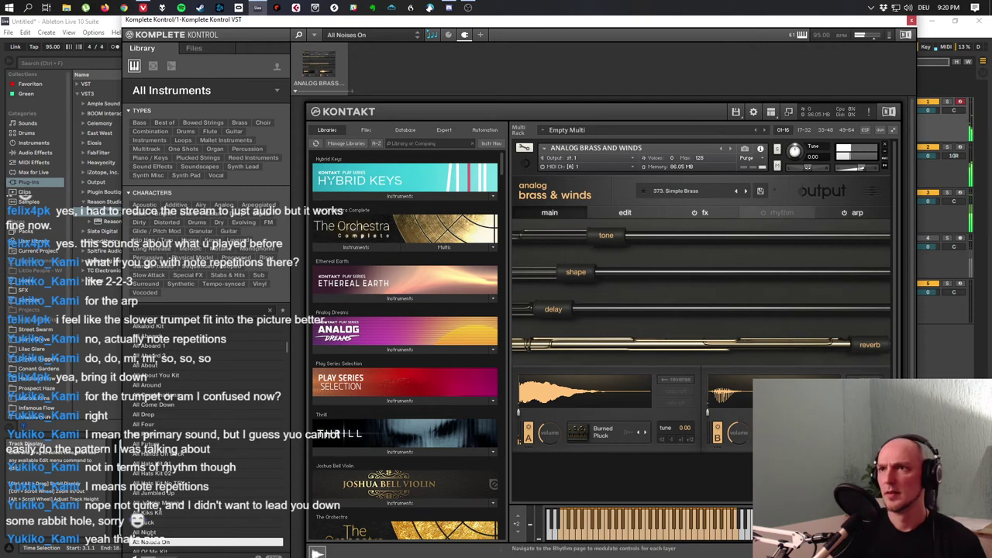
click(847, 213)
click(845, 212)
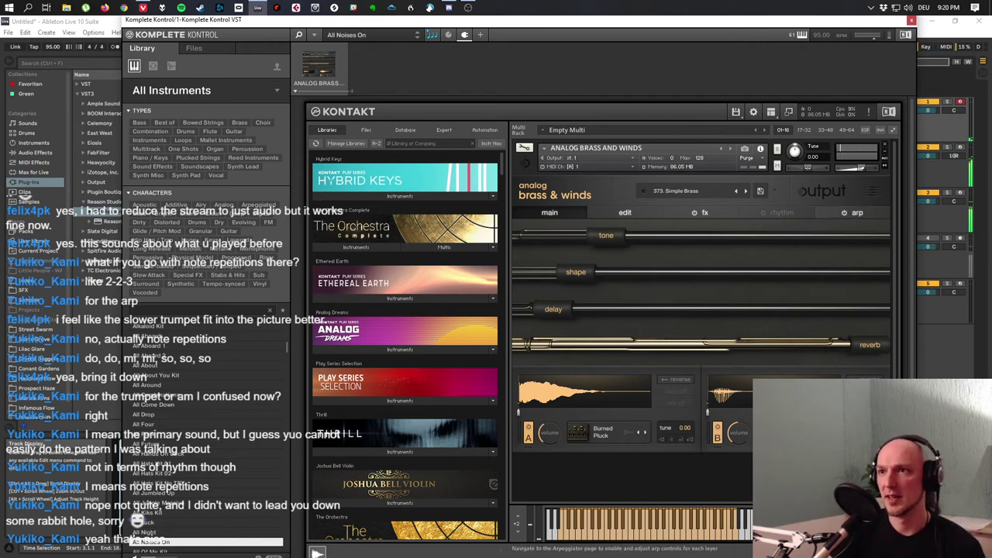
click(858, 212)
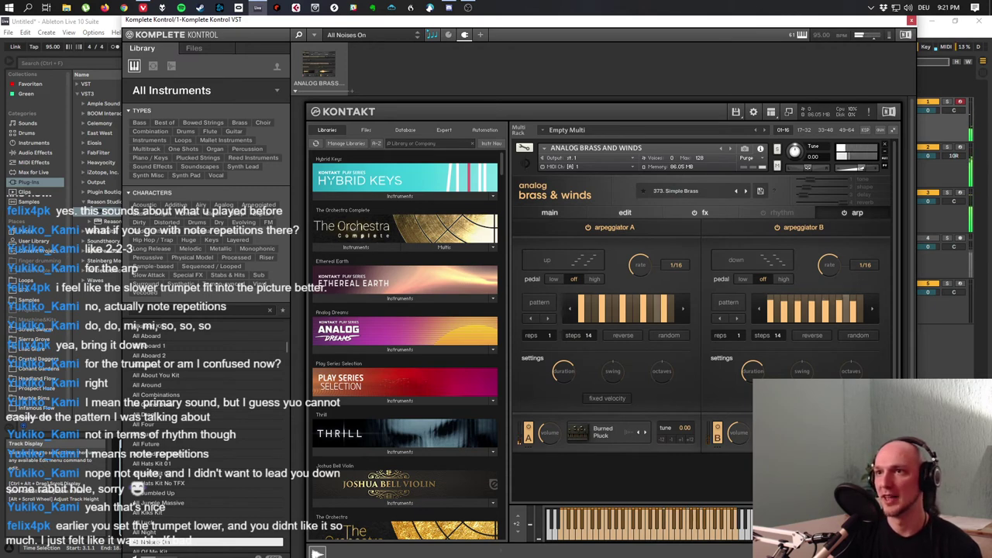
drag(770, 304, 806, 303)
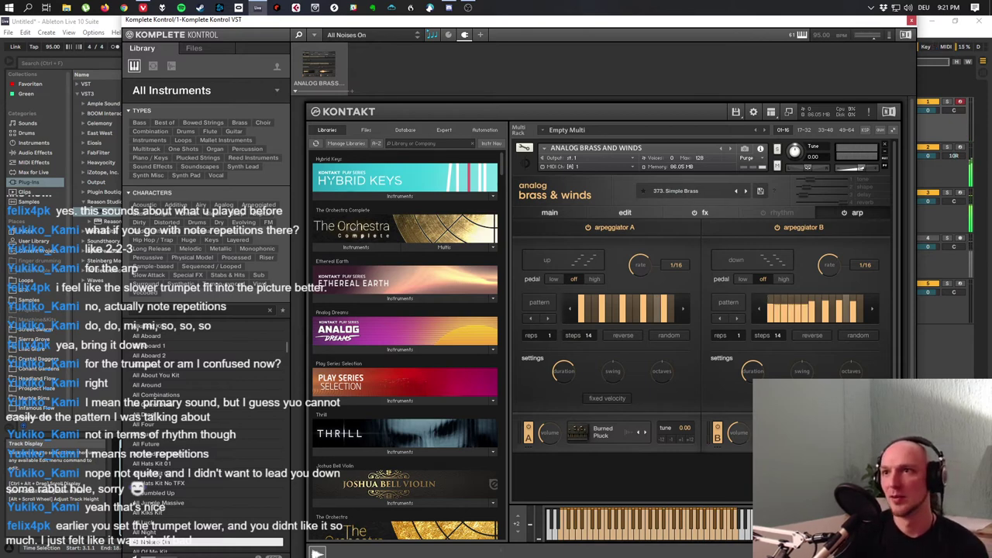
drag(785, 308, 795, 310)
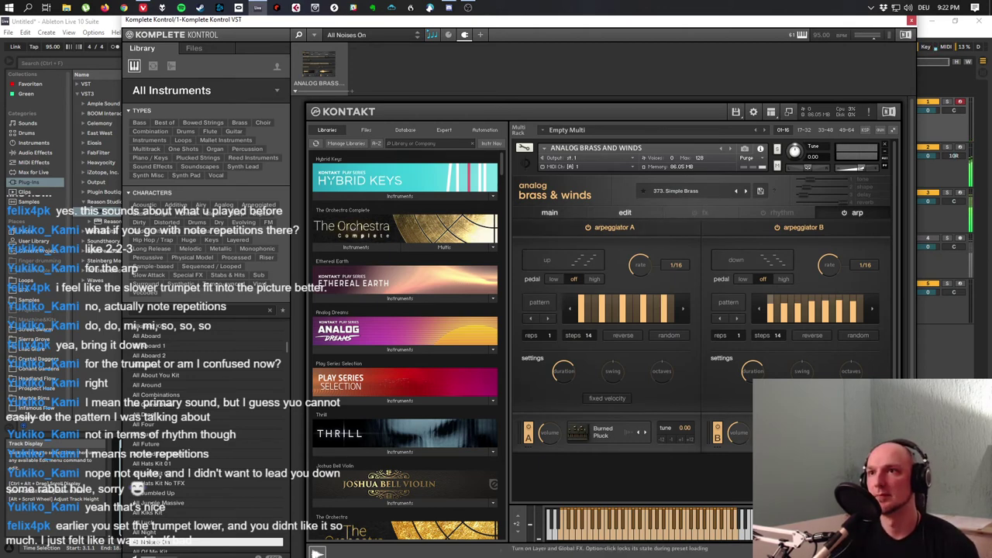
Open the instrument's layer effects and adjust the wet amount of layer A's reverb.
click(625, 213)
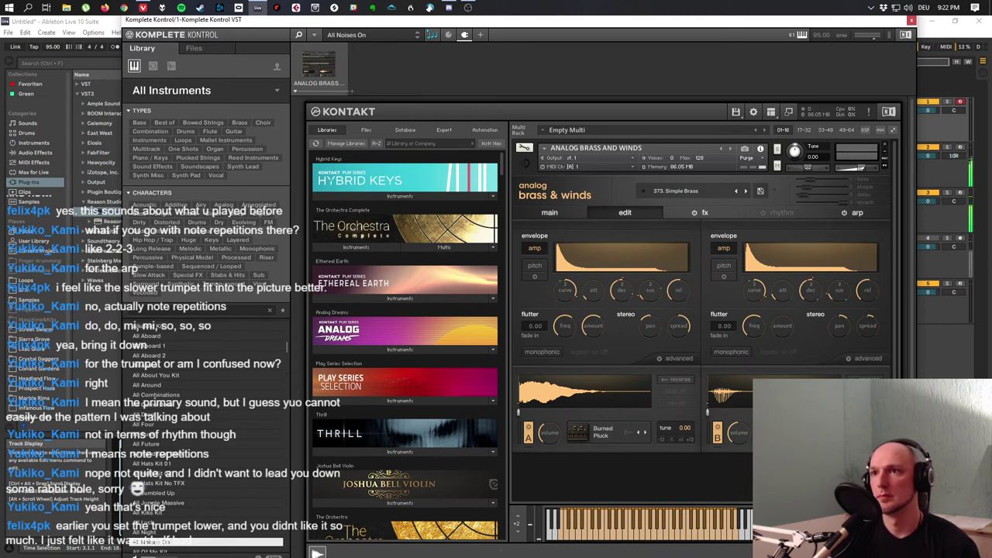
click(702, 212)
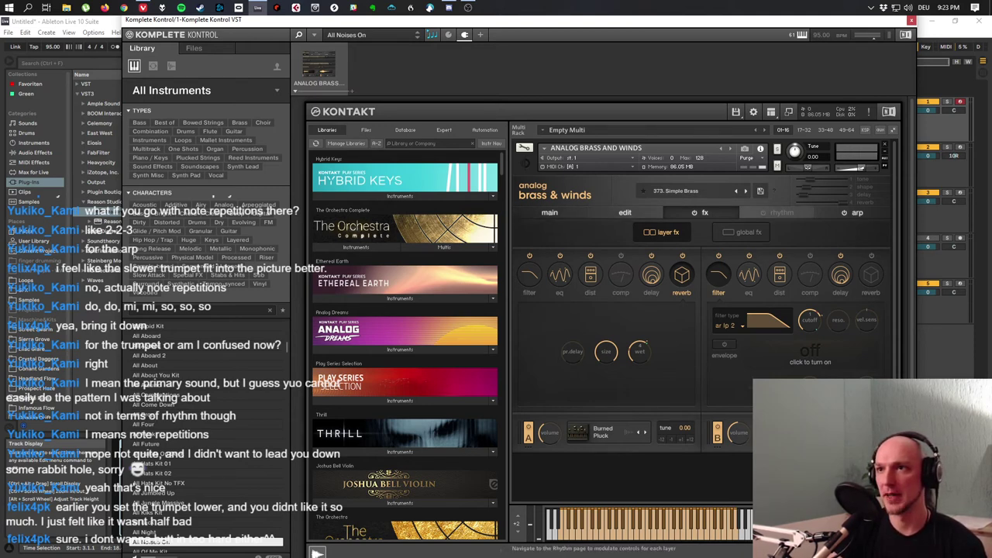
mouse_move(643, 344)
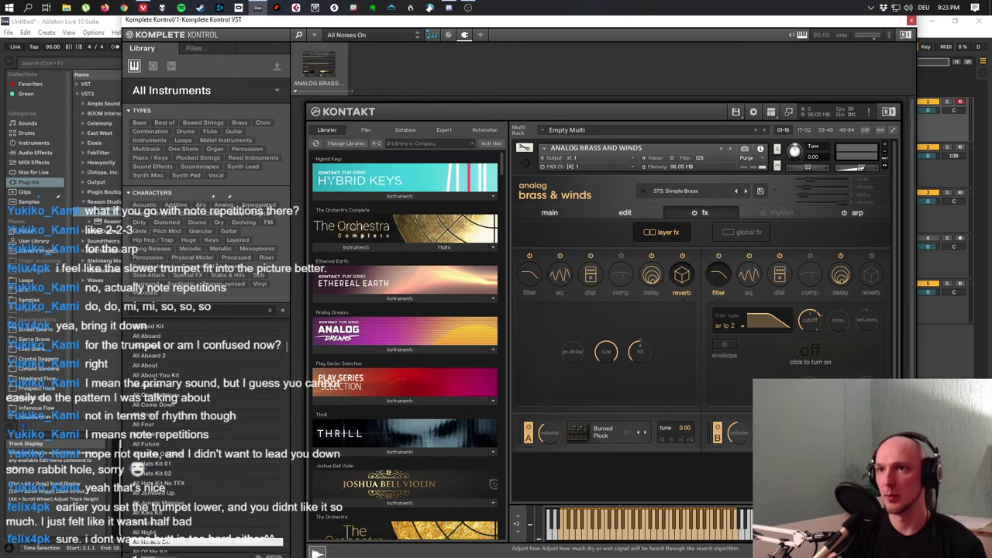
drag(644, 345, 640, 363)
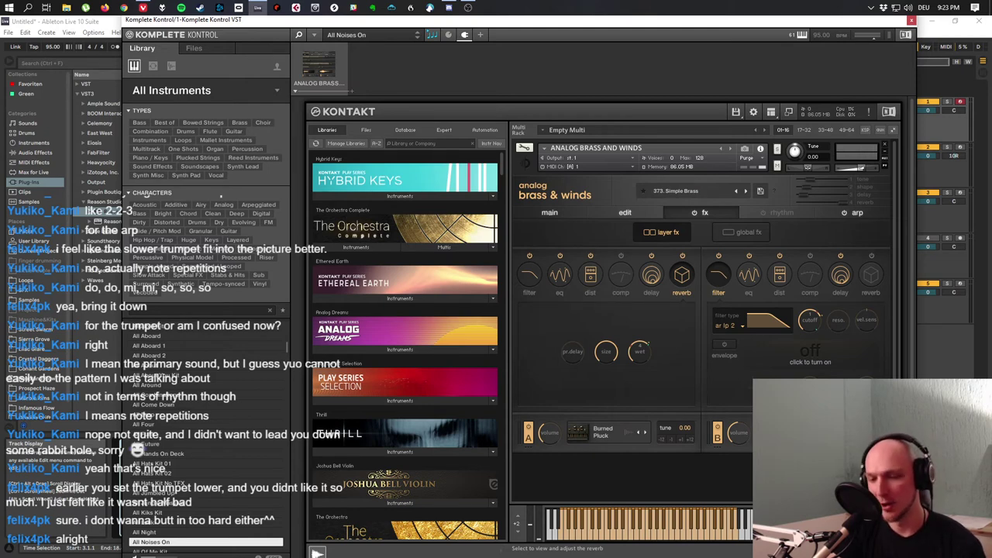
Turn on layer B's reverb and adjust its room size and wet amount.
click(871, 275)
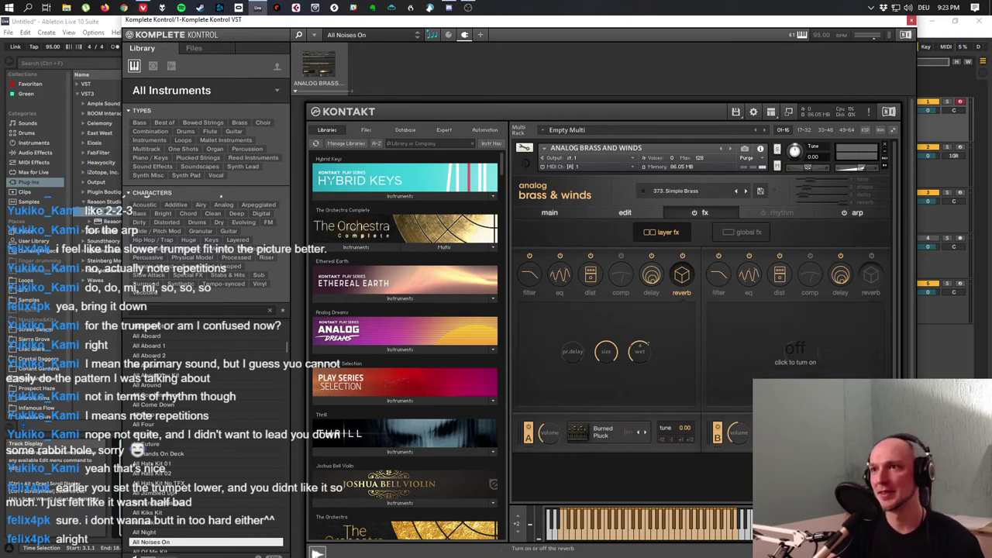
drag(795, 351, 796, 335)
mouse_move(829, 351)
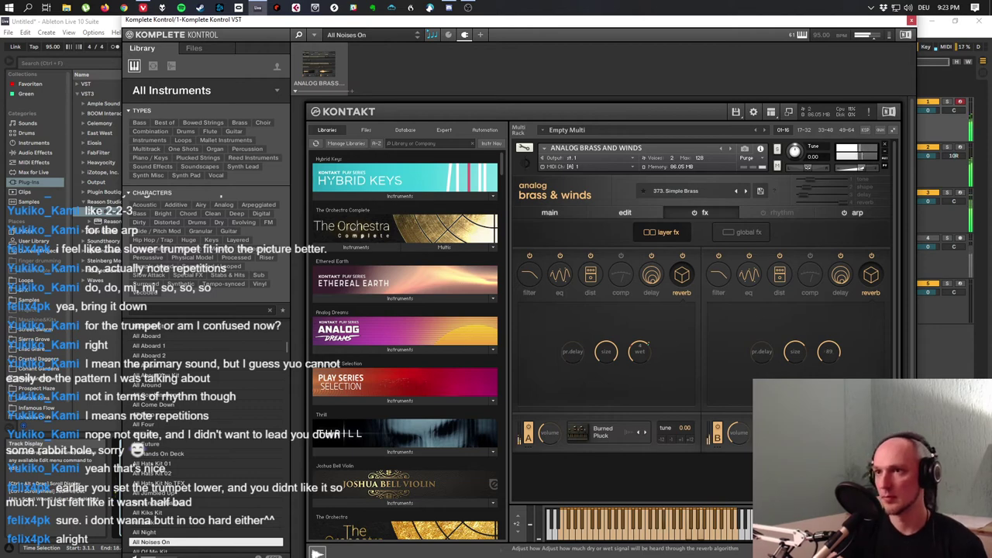
mouse_move(795, 351)
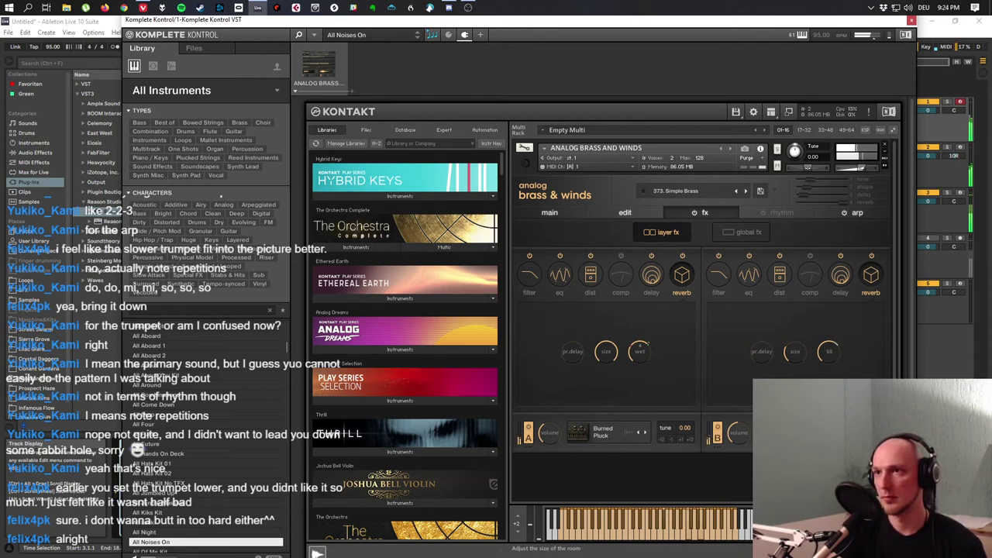
drag(794, 351, 795, 342)
mouse_move(829, 351)
mouse_move(795, 351)
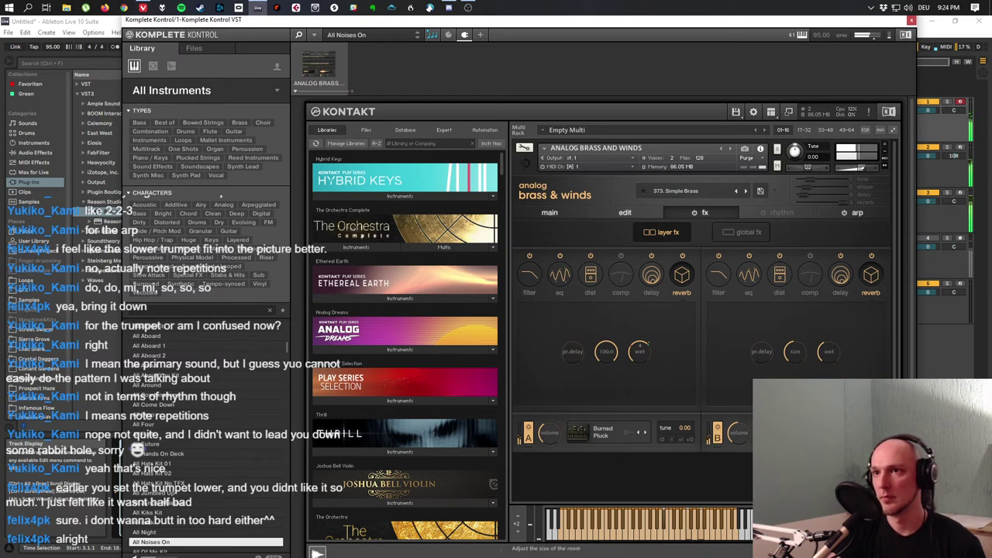
Reduce layer A's reverb size to 86.0 and fine-tune its wet amount.
click(606, 351)
click(640, 347)
drag(638, 345, 642, 342)
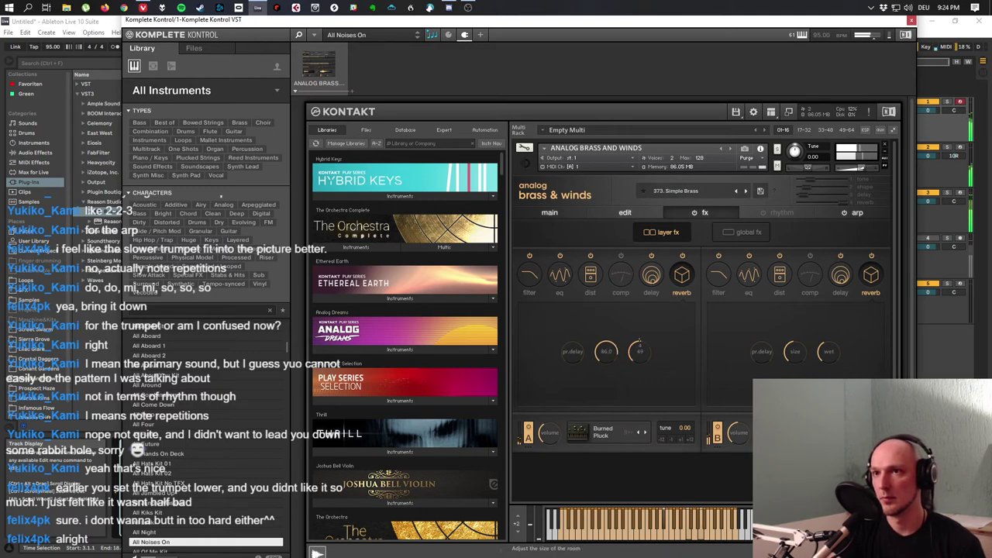
drag(641, 346, 640, 341)
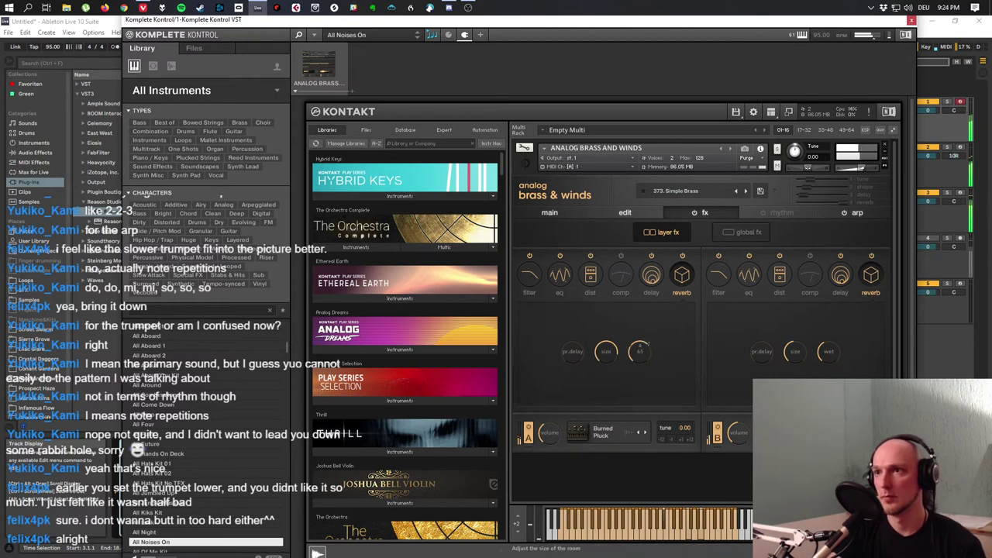
Lower the volume of layer B slightly.
mouse_move(739, 431)
drag(739, 431, 738, 438)
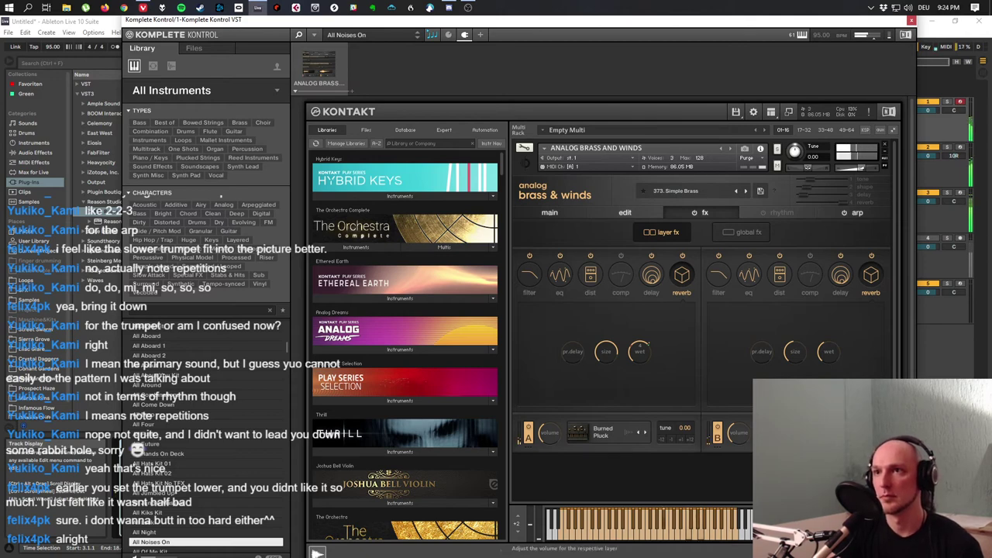
mouse_move(740, 432)
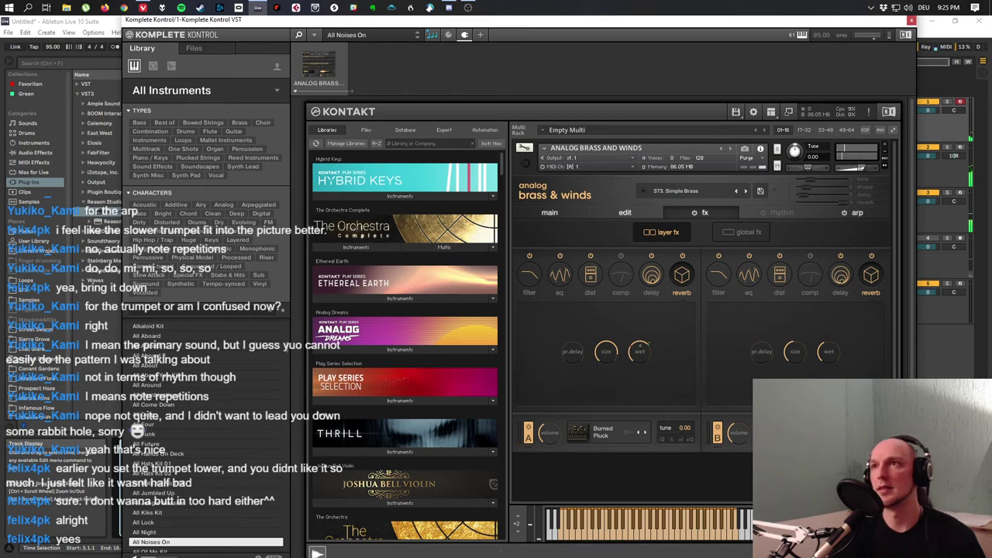
Stop playback, close the instrument window and place the insert marker at bar 3 on the 1 Komplete track.
drag(387, 20, 612, 140)
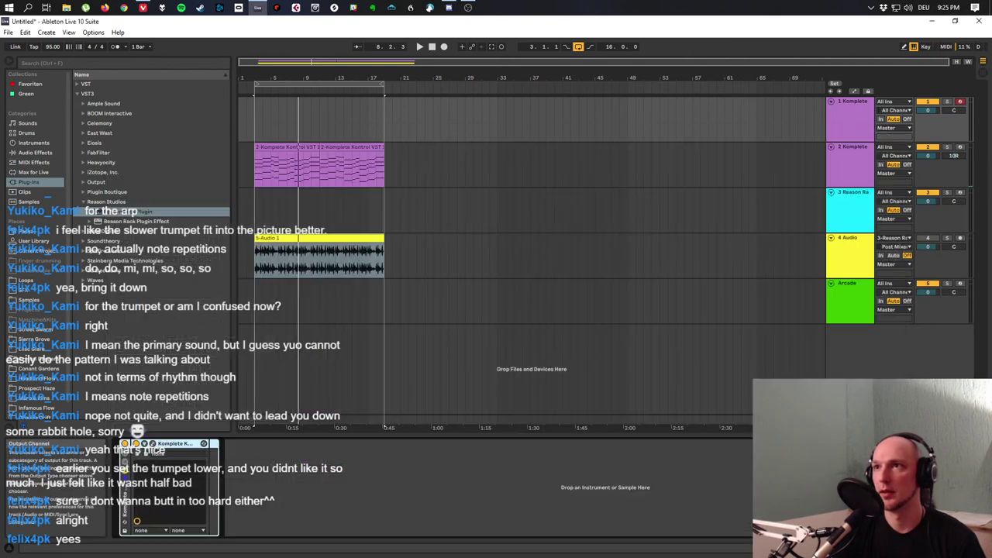
click(904, 135)
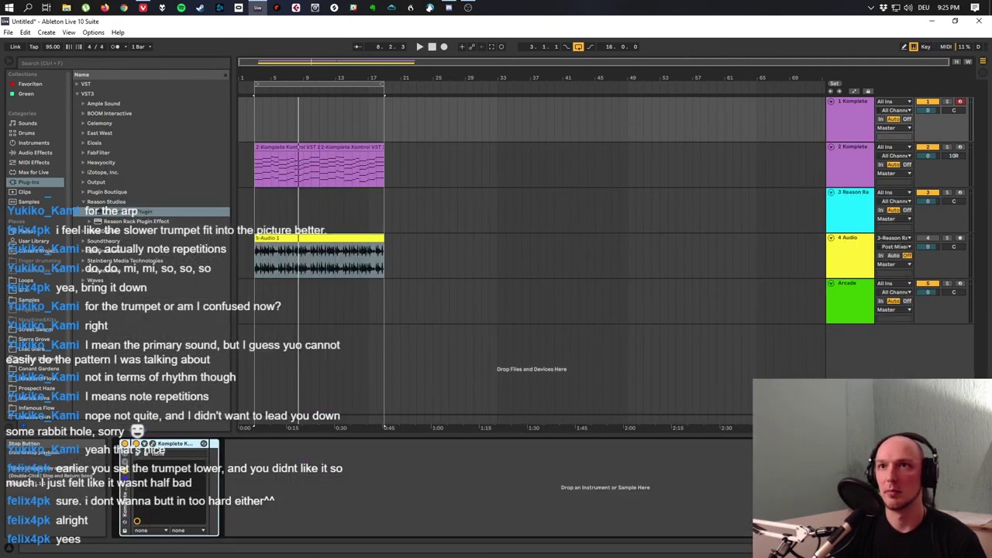
click(255, 209)
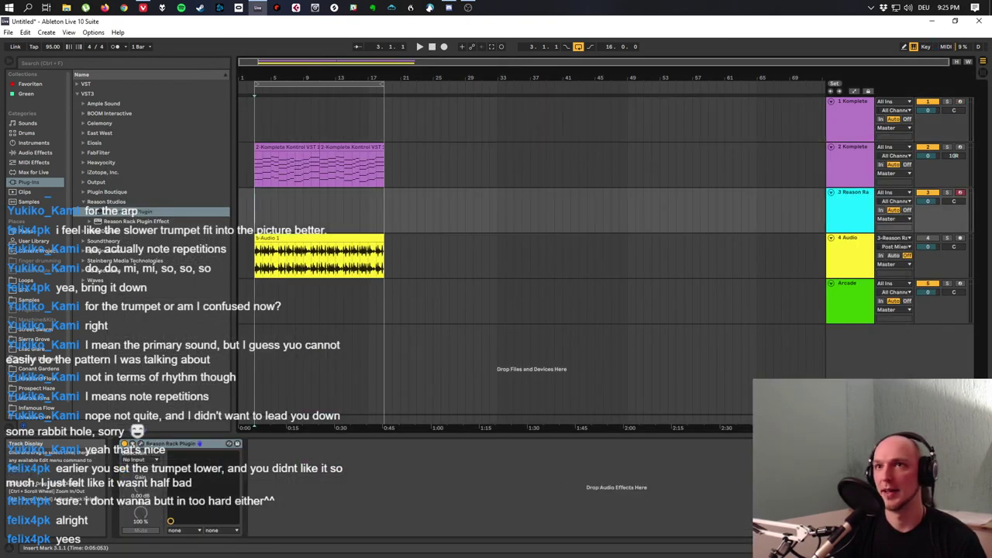
click(256, 117)
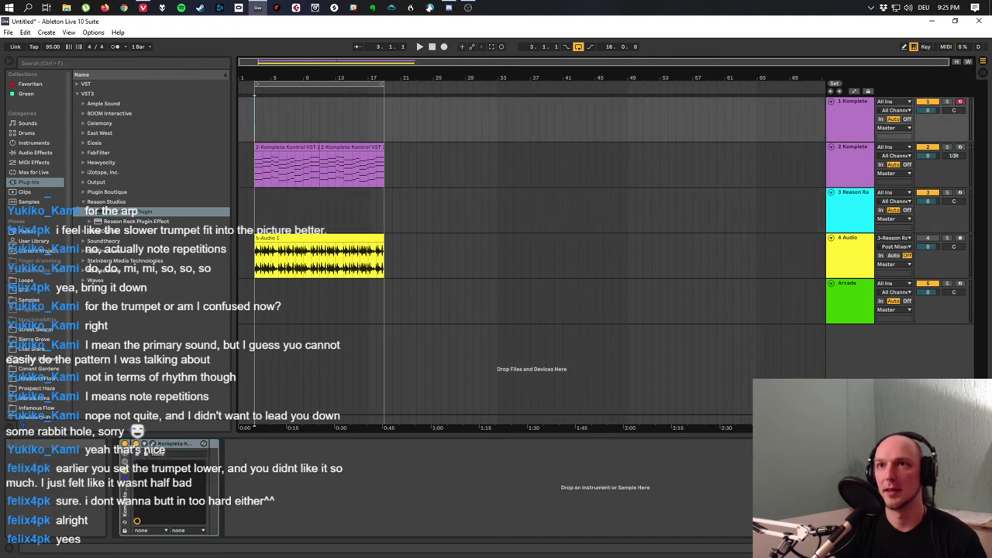
Try recording a brass take on the 1 Komplete track from bar 3, and delete the resulting clip.
key(F9)
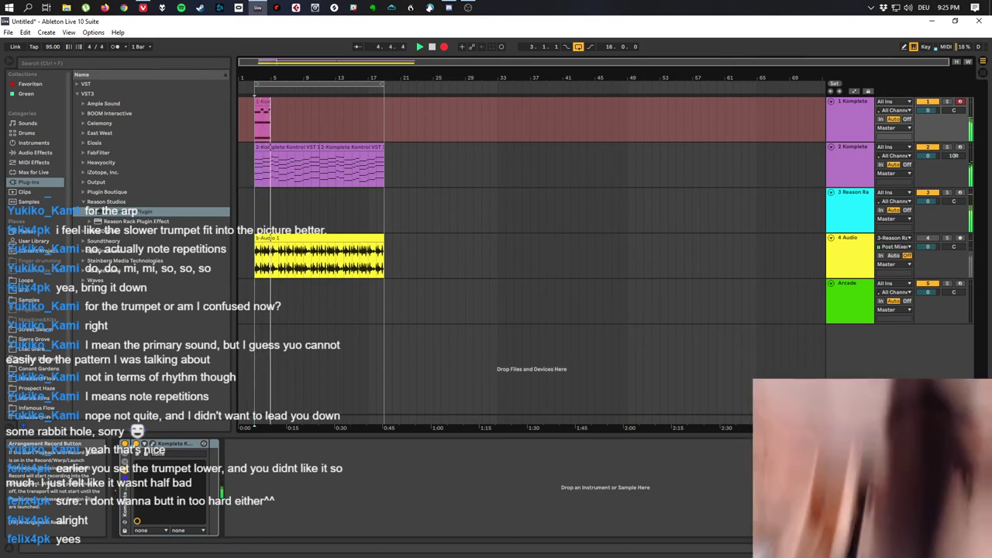
key(space)
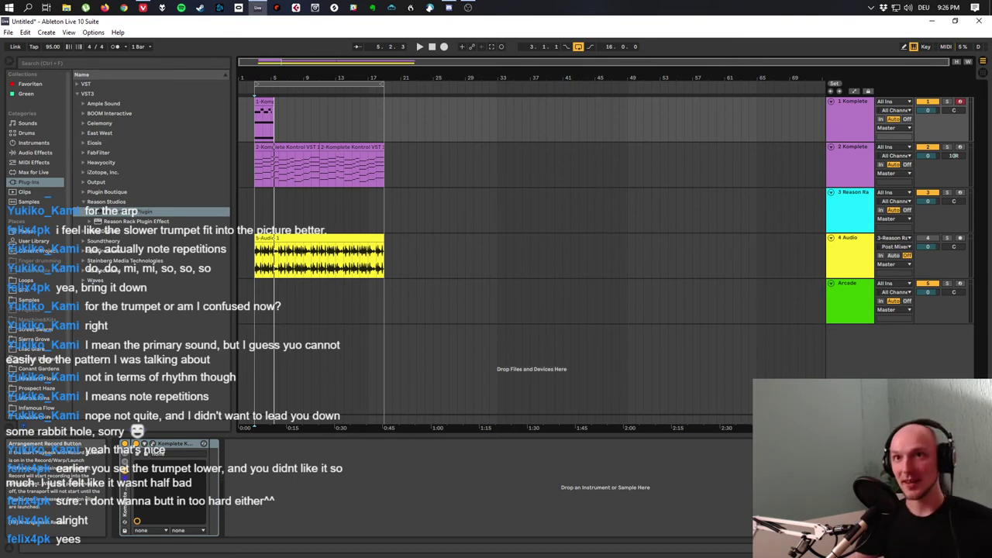
click(264, 117)
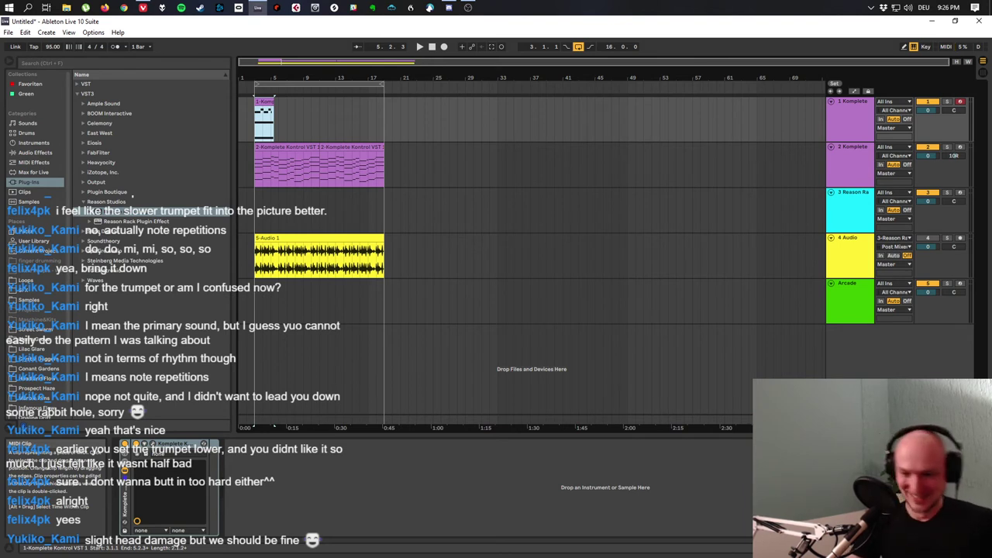
click(273, 98)
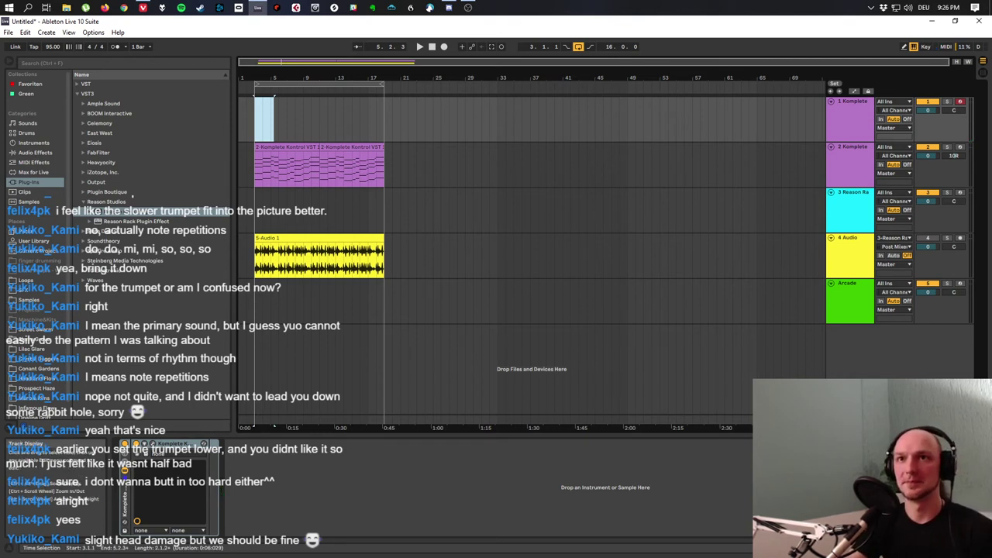
Attempt another brass take on the 1 Komplete track, delete its clip and return the insert marker to bar 3.
key(ctrl+z)
key(F9)
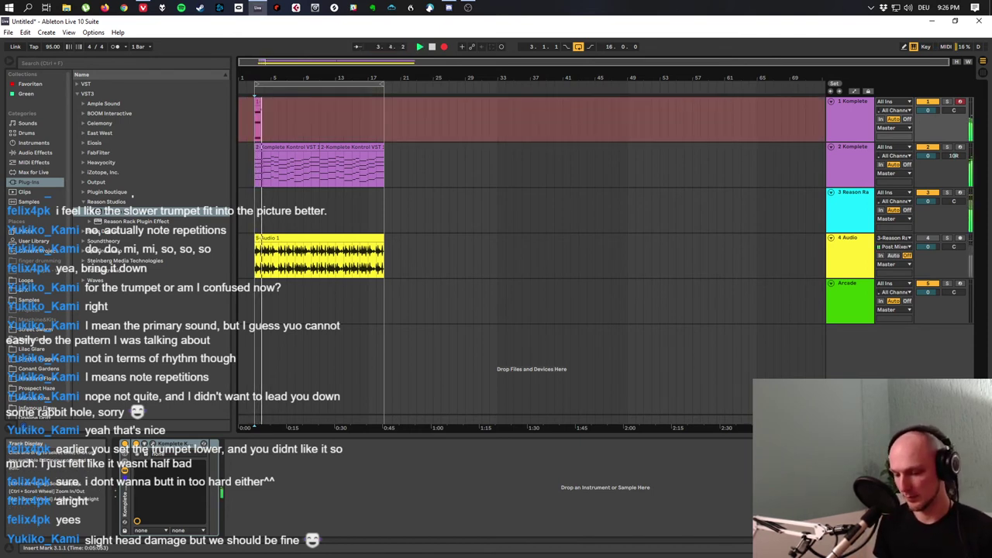
key(space)
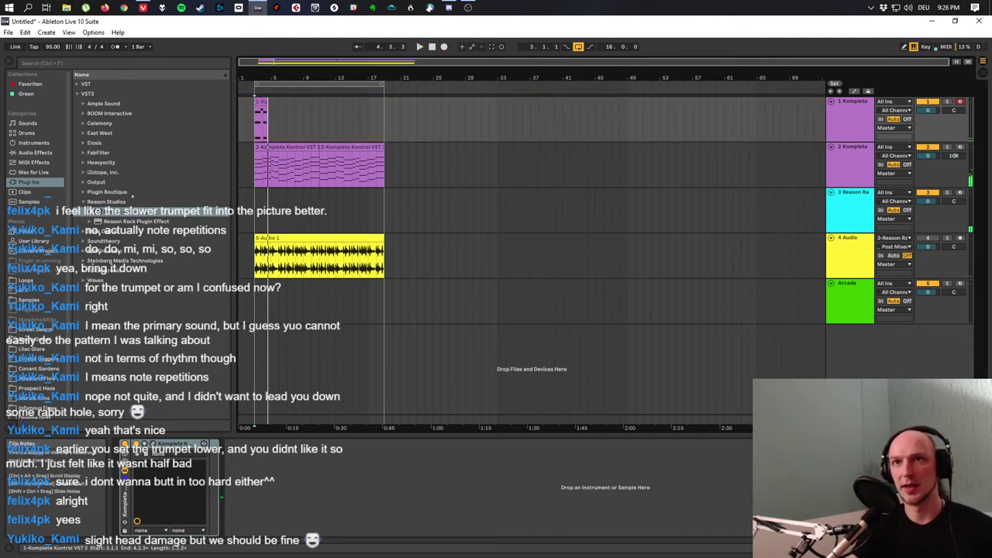
click(261, 102)
key(Delete)
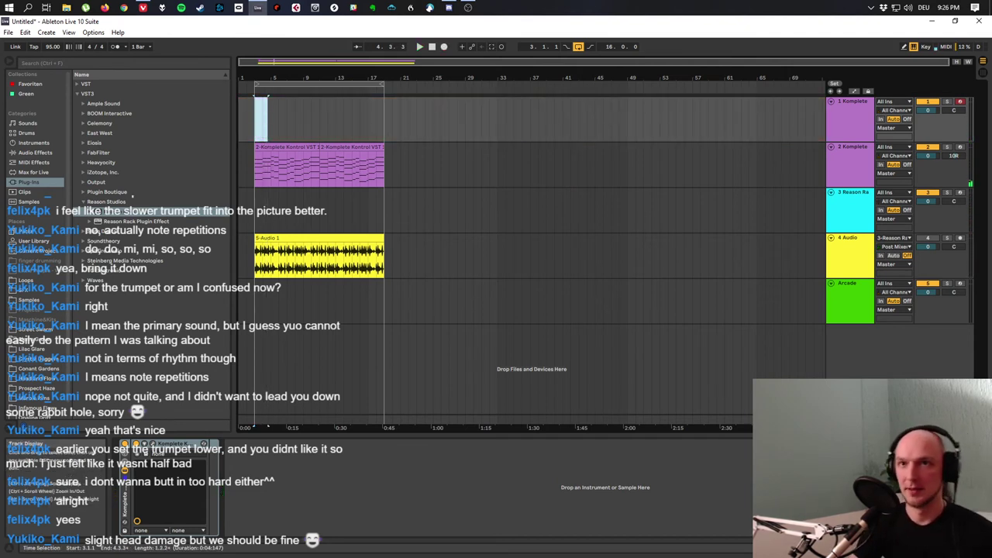
click(256, 117)
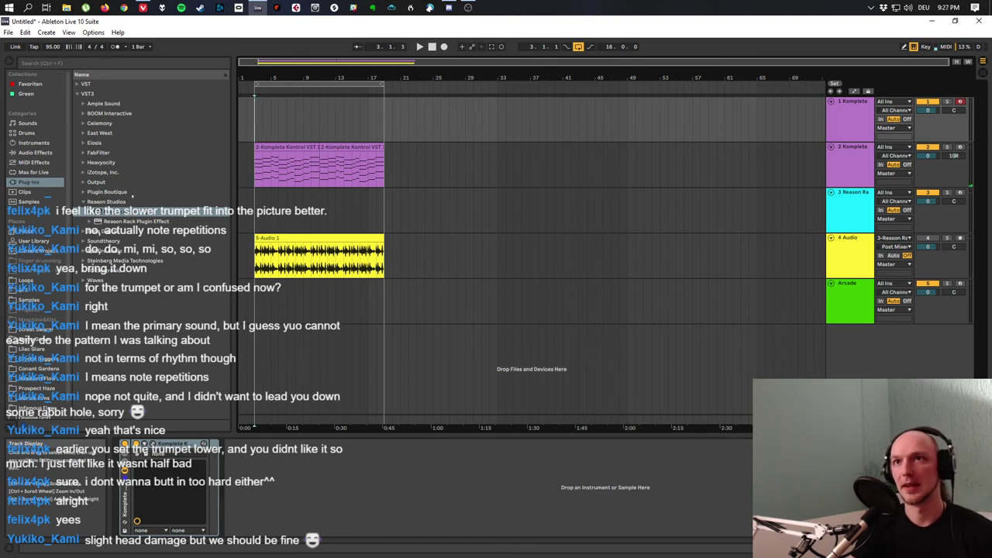
Record a brass take on the 1 Komplete track from bar 3 and open the resulting clip in the MIDI note editor.
click(444, 46)
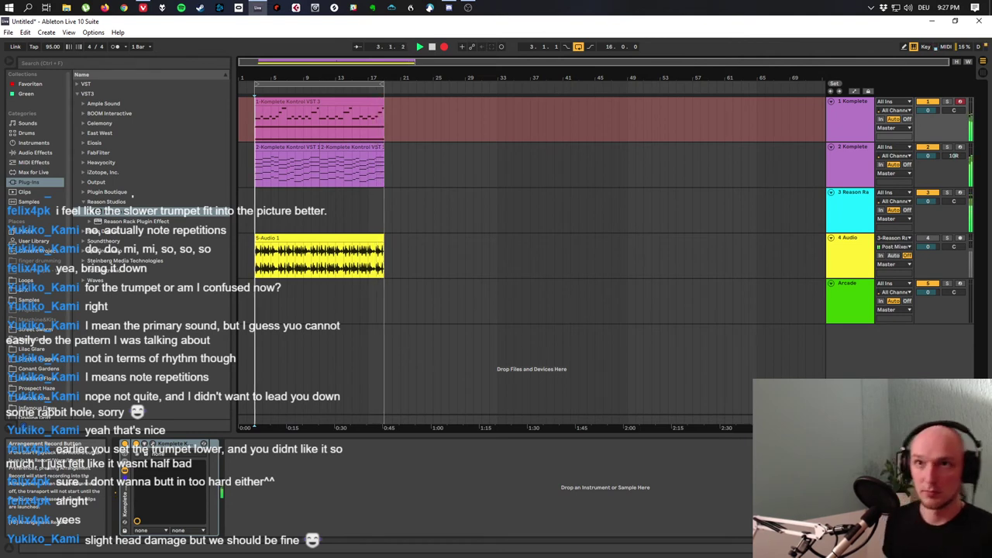
key(space)
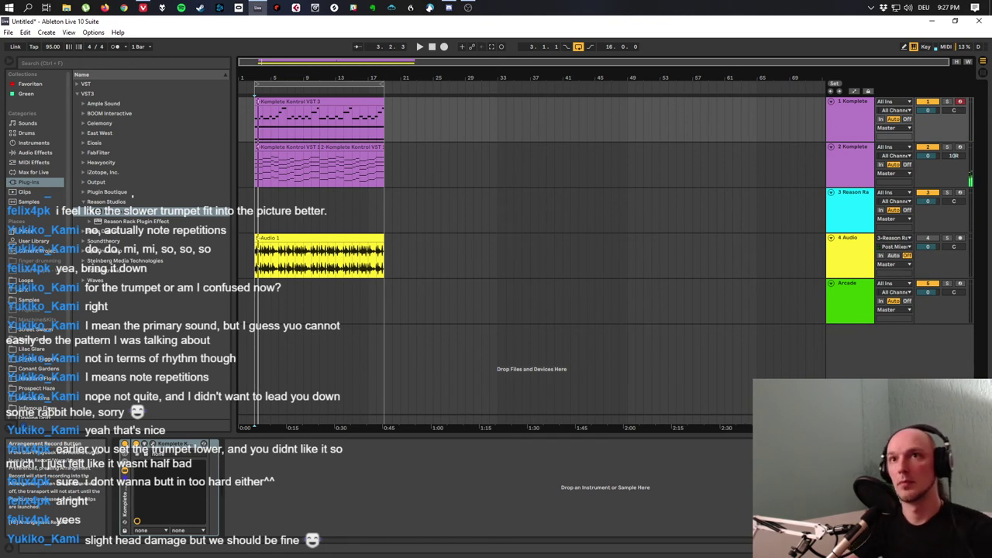
click(318, 101)
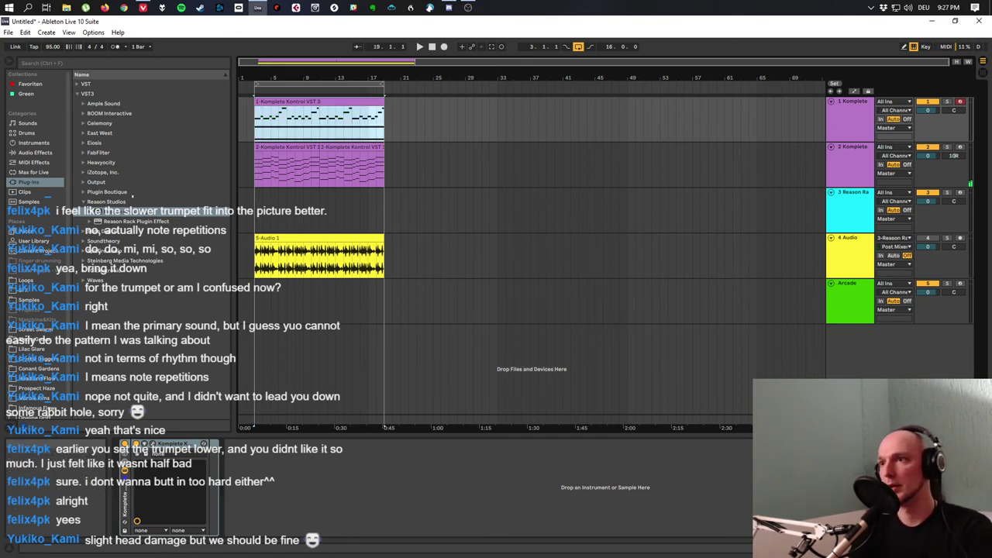
click(128, 448)
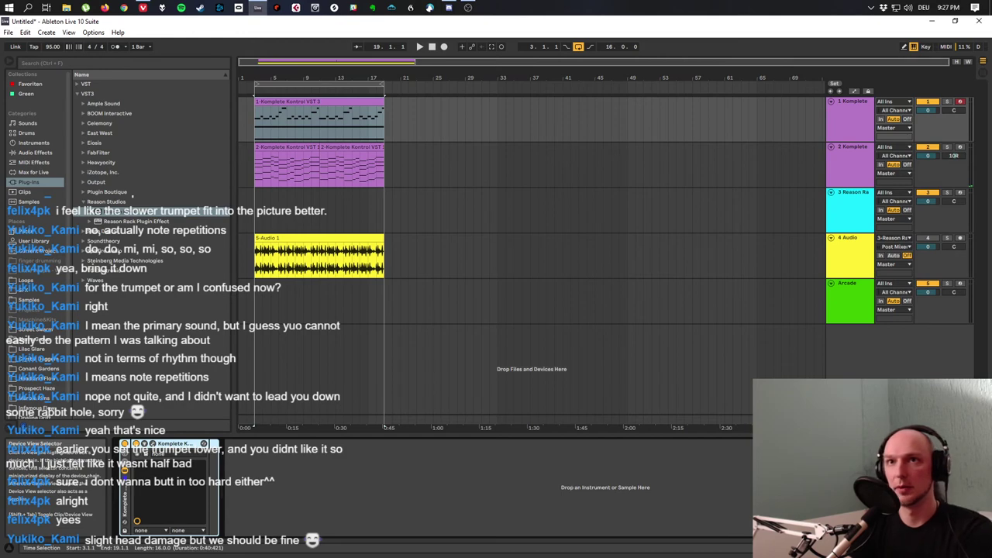
click(128, 448)
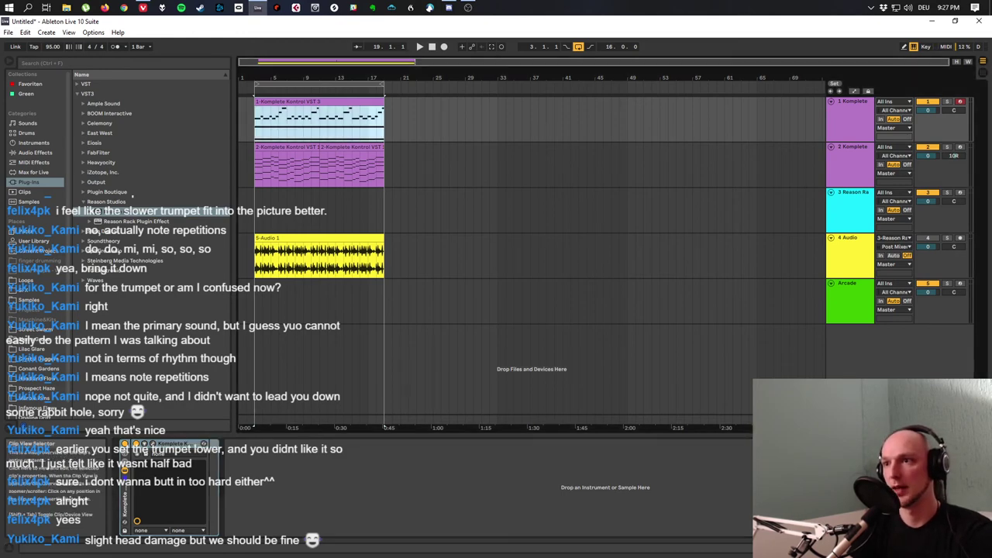
key(shift+Tab)
drag(246, 383, 253, 411)
drag(240, 335, 241, 280)
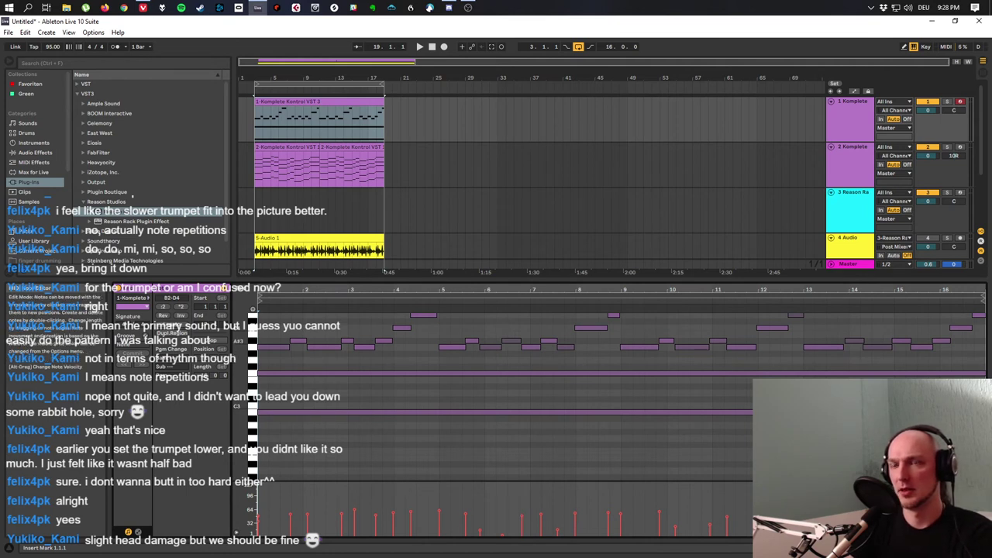
Quantize the clip's melody notes from A3 to D4 across its full length and play the result.
drag(509, 289, 508, 300)
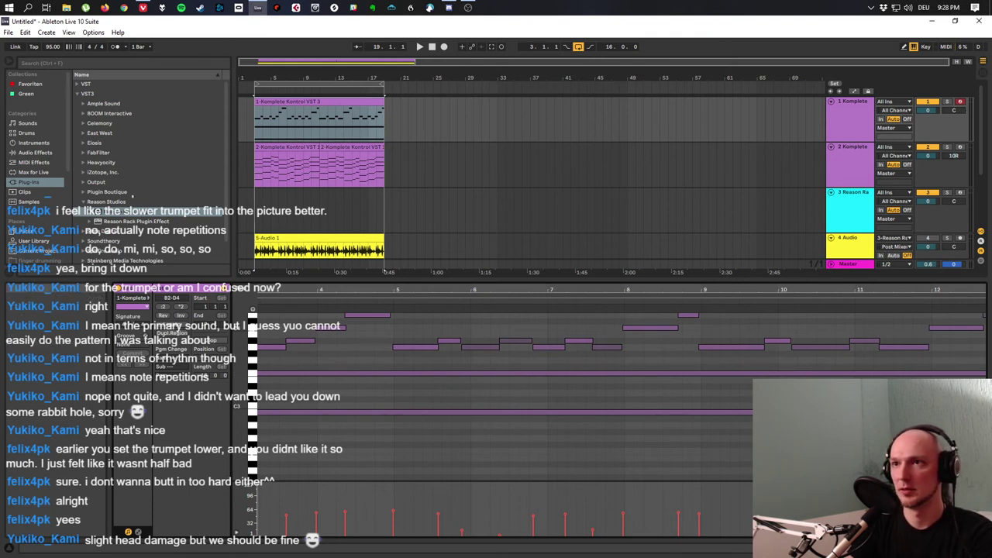
drag(419, 293, 420, 284)
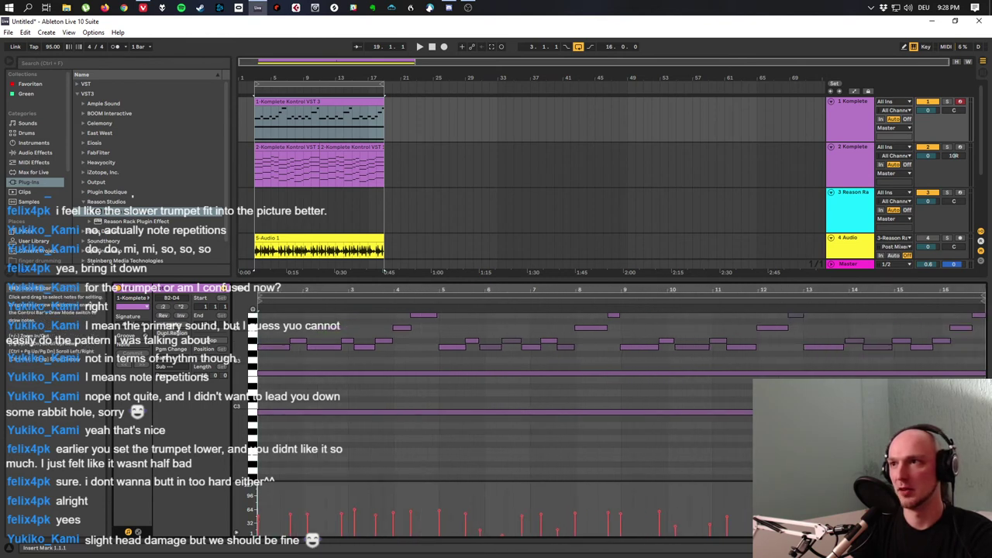
drag(981, 310, 257, 353)
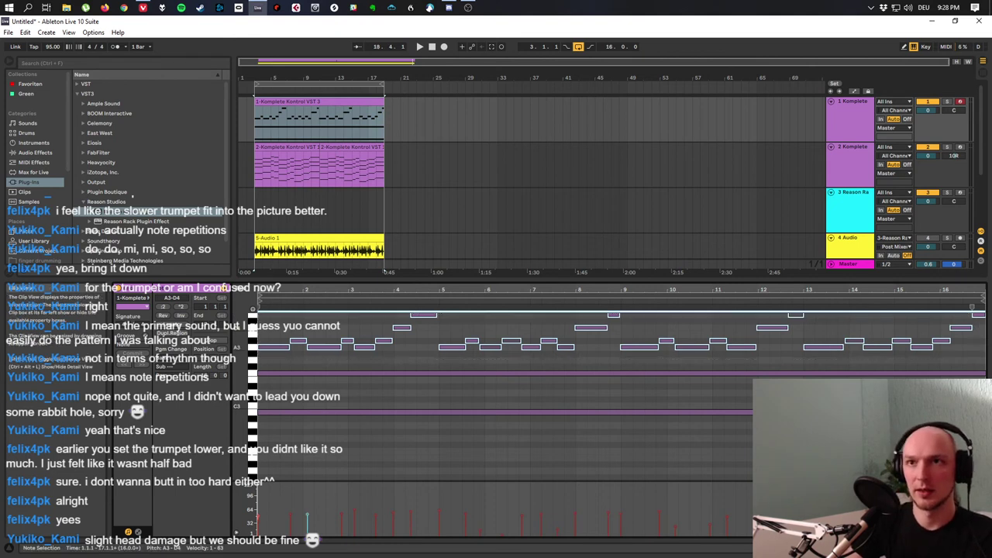
right_click(419, 314)
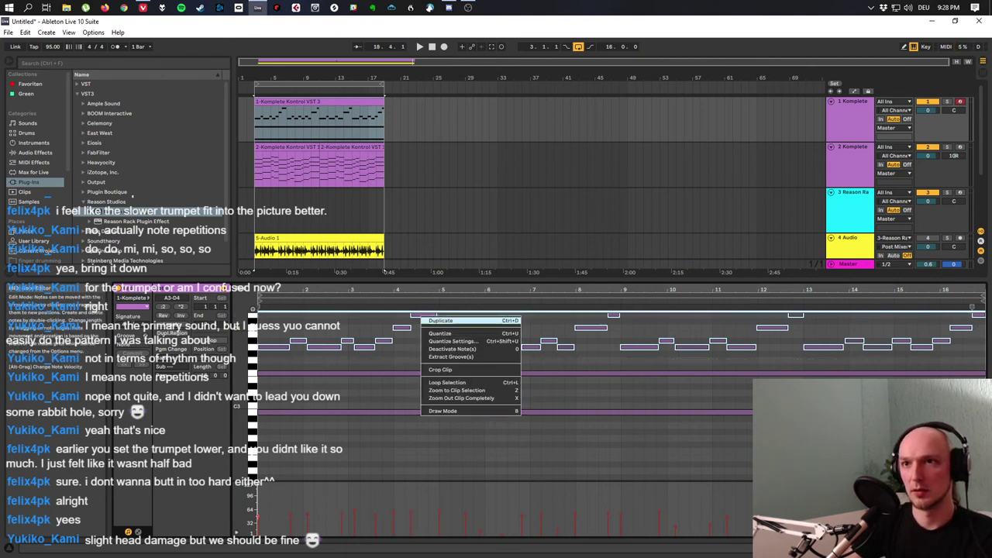
click(465, 341)
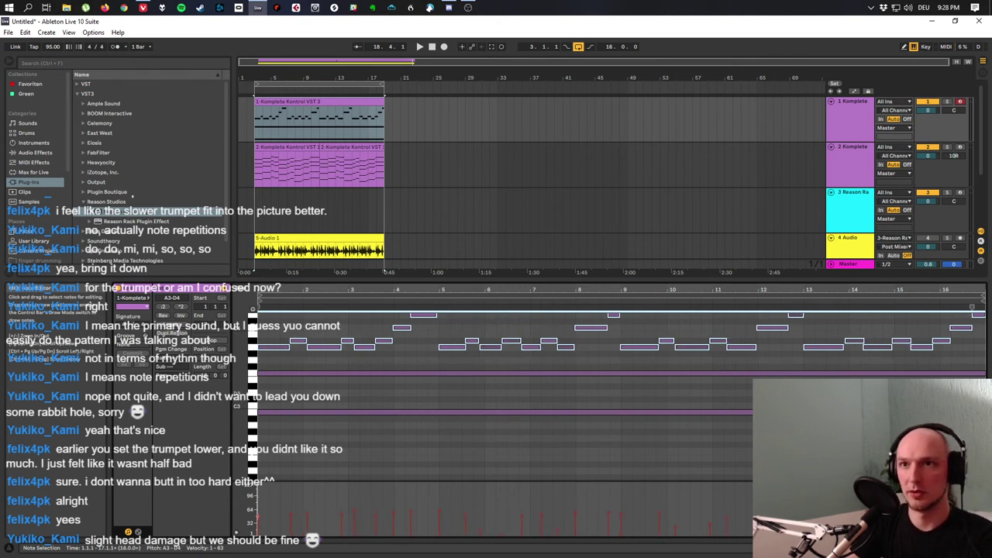
drag(315, 289, 315, 318)
right_click(410, 339)
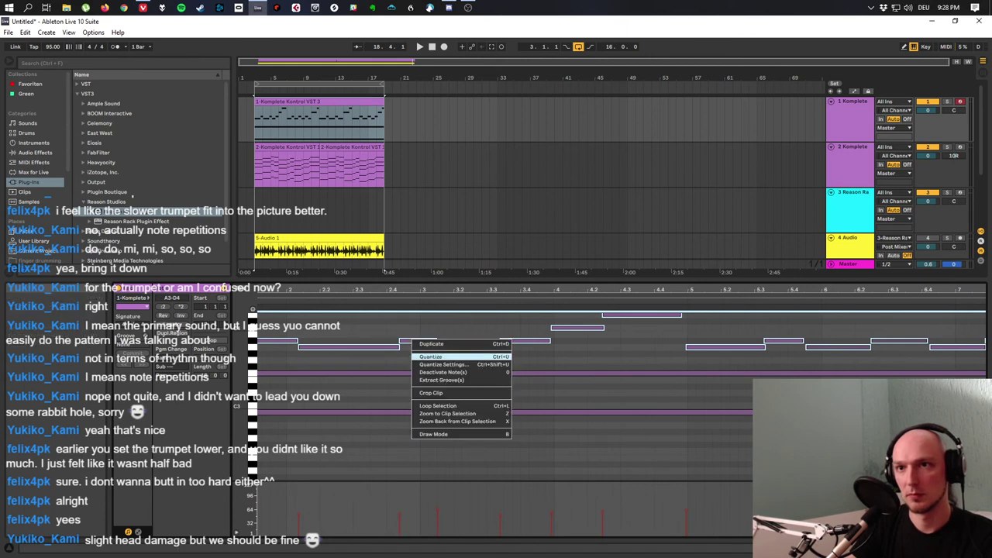
click(457, 357)
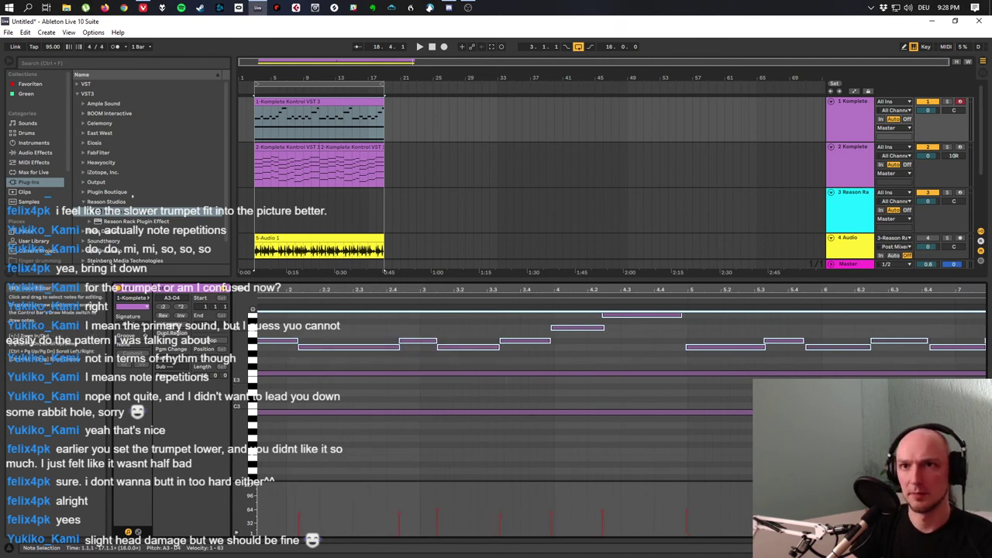
drag(371, 307, 371, 292)
key(space)
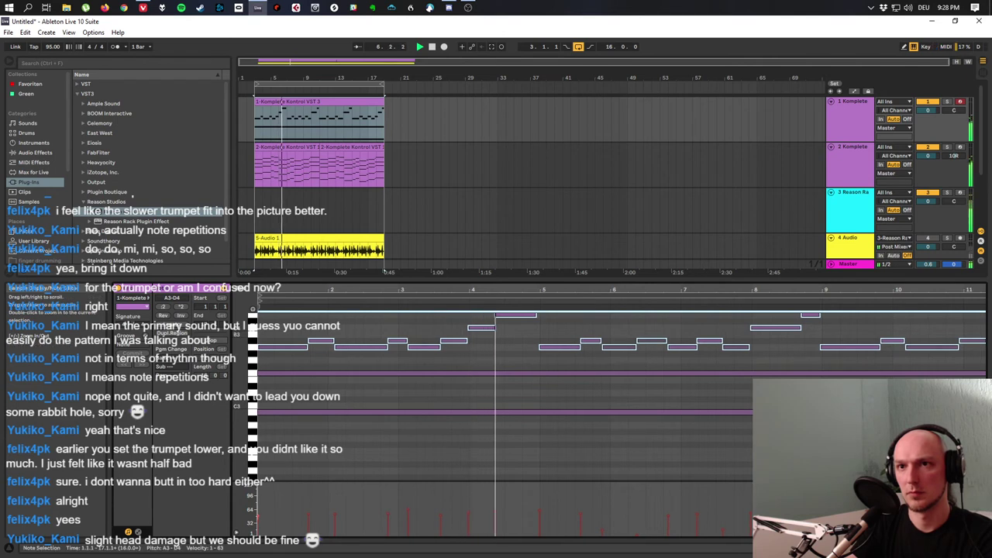
Stop playback, quantize the two sustained low notes together with the first A3 note, and play the clip again.
drag(285, 378, 329, 440)
key(space)
drag(273, 331, 287, 434)
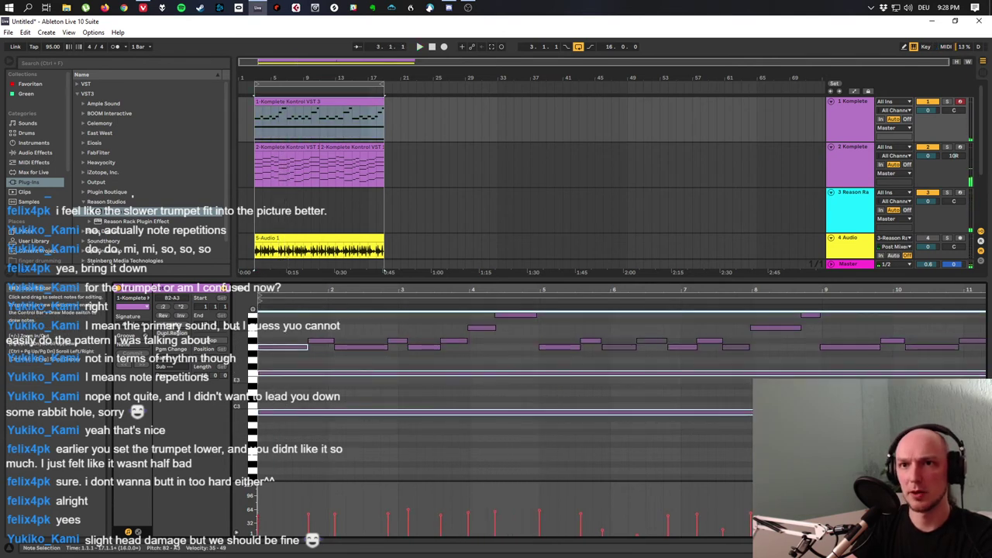
right_click(275, 374)
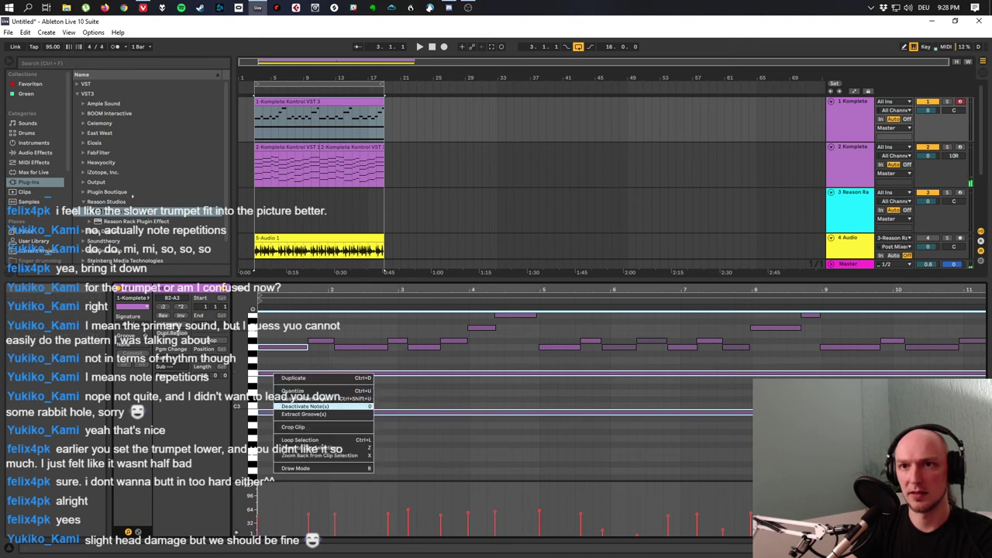
click(293, 391)
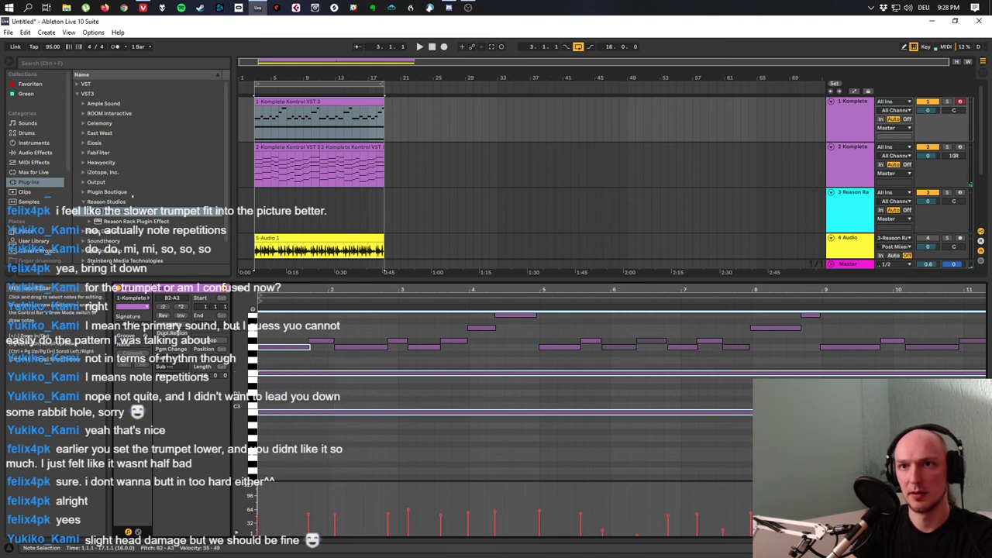
key(space)
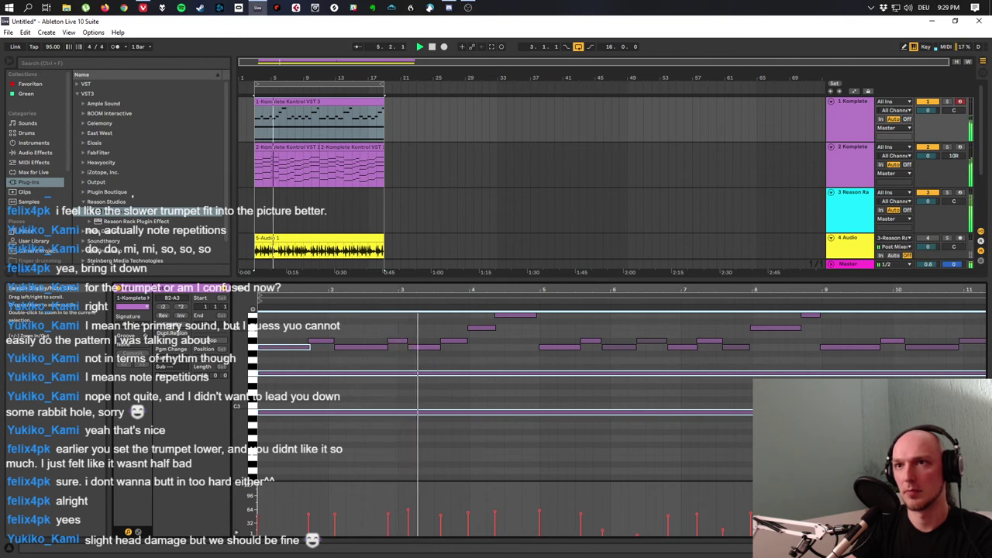
Quantize the A3 notes that start around bars 5 and 9 of the clip individually.
key(minus)
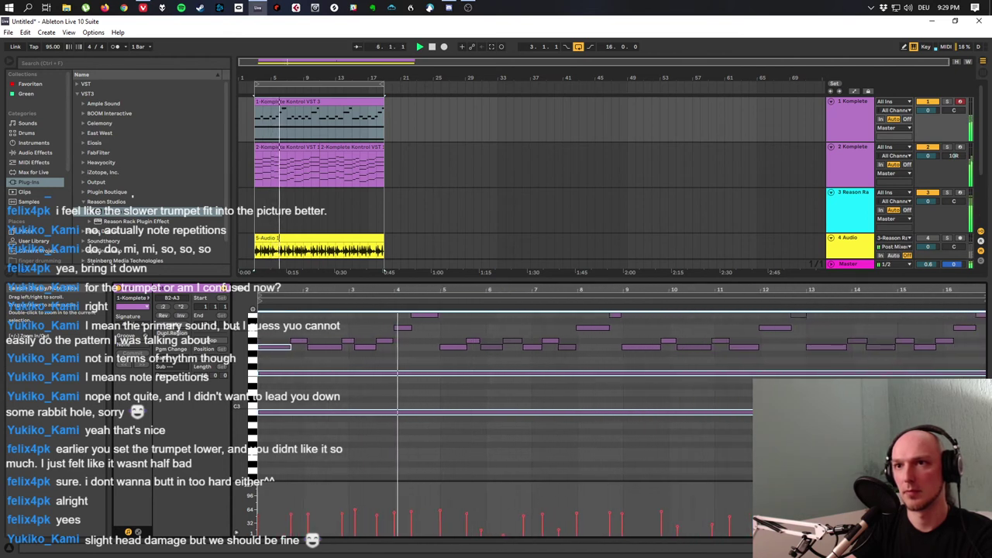
key(plus)
key(plus)
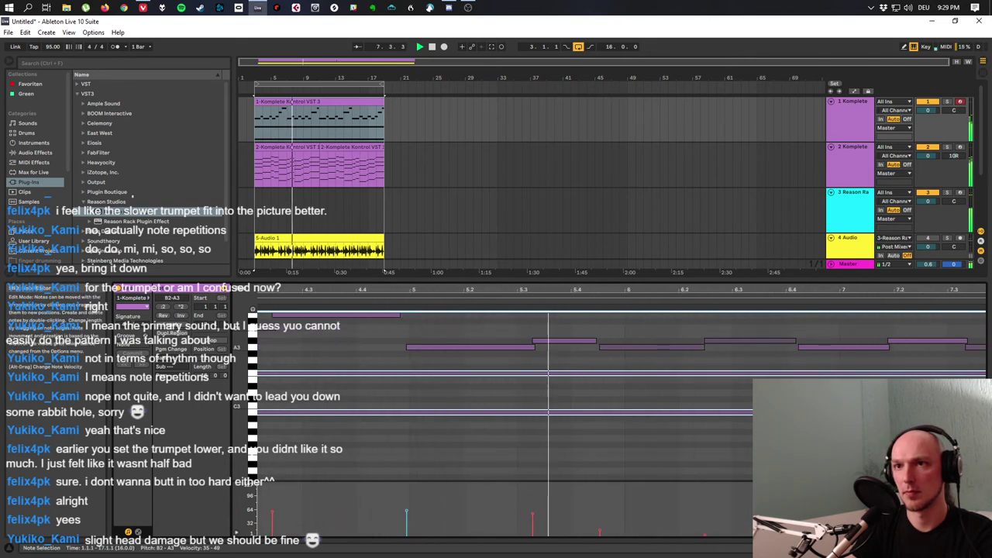
right_click(445, 346)
click(465, 367)
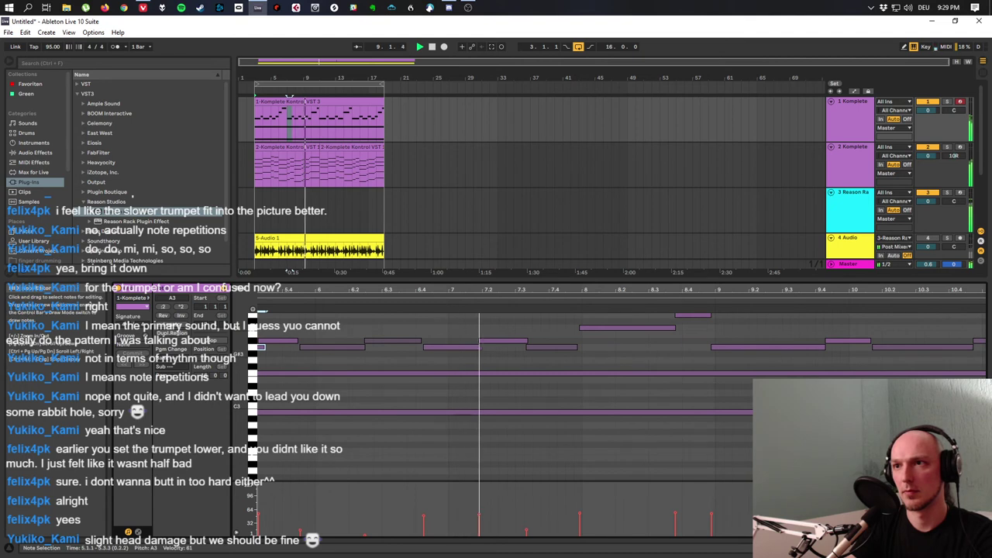
right_click(713, 347)
click(756, 363)
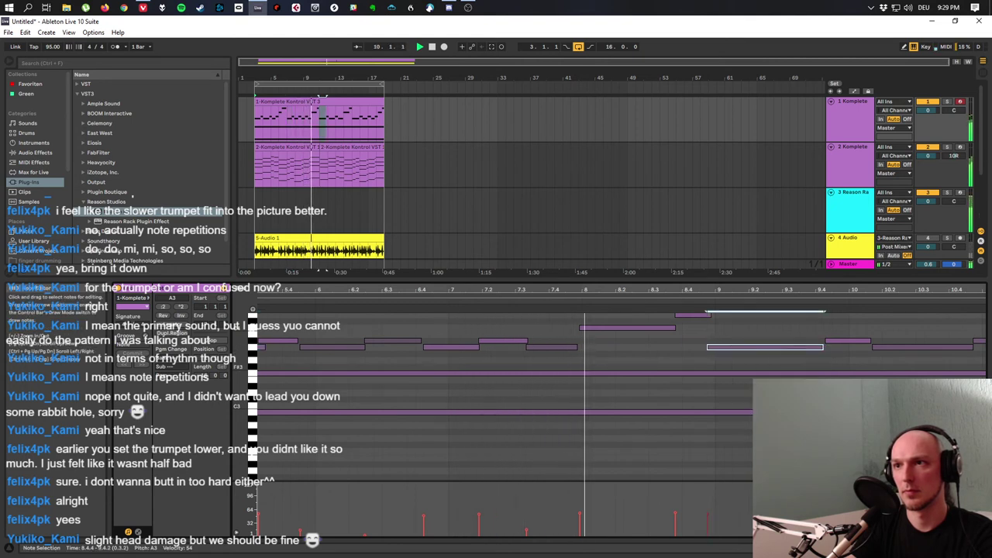
key(ctrl+u)
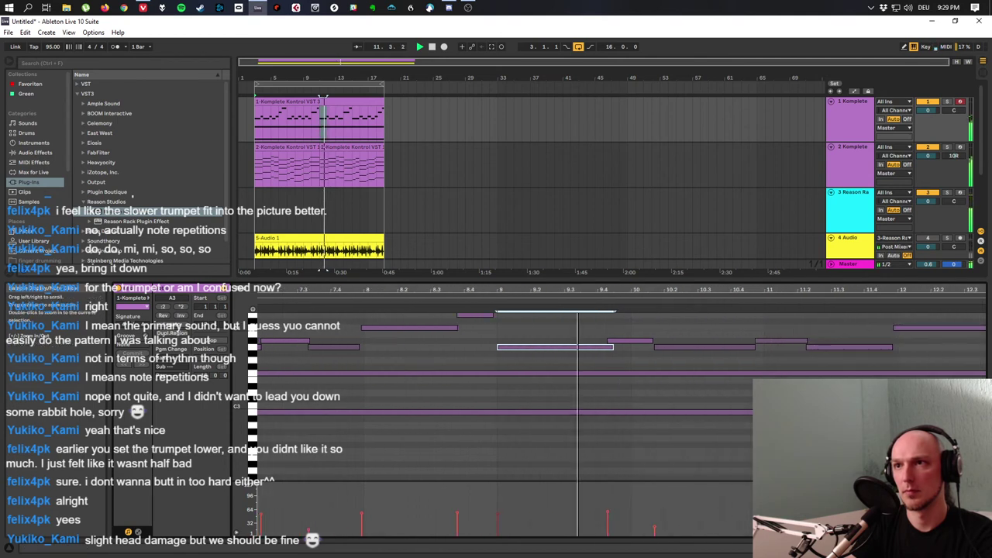
Quantize the A3 note at bar 13, the C4 at bar 12 and the A3 before it, extending that A3 to bar 12.
click(813, 347)
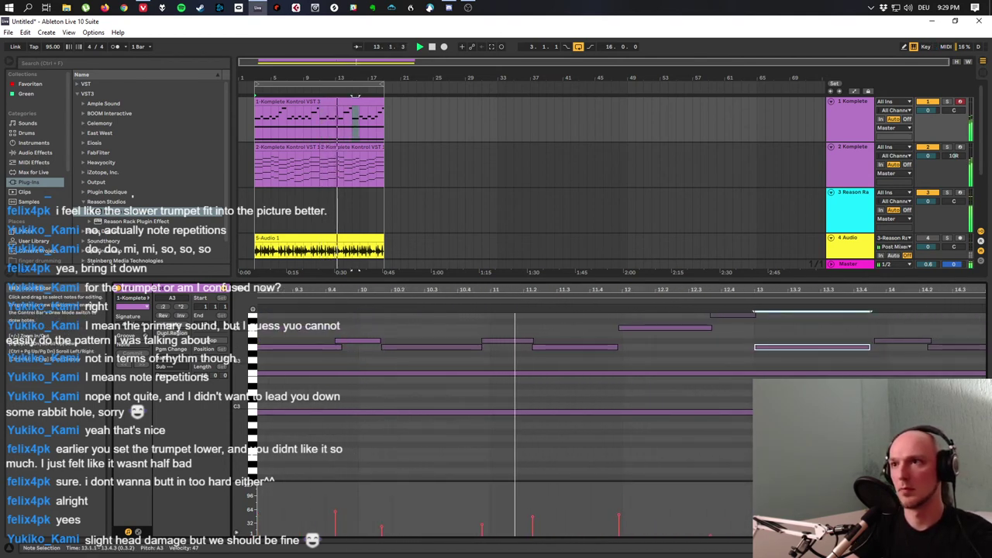
click(667, 327)
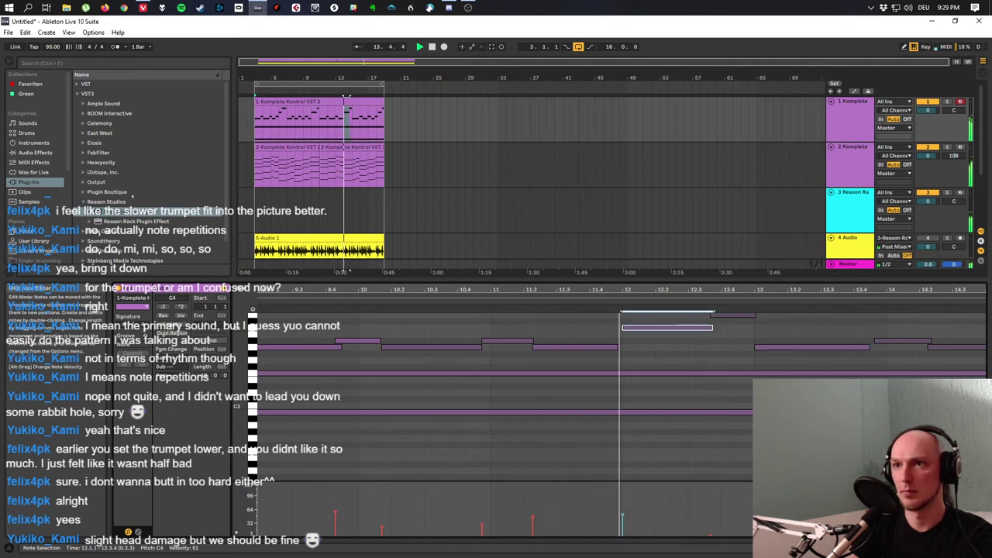
click(573, 346)
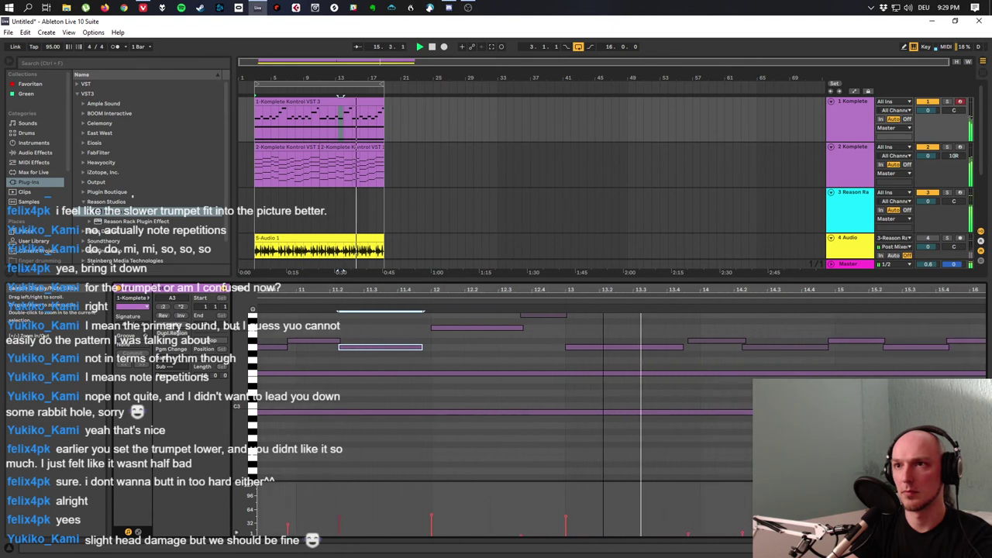
drag(422, 346, 431, 347)
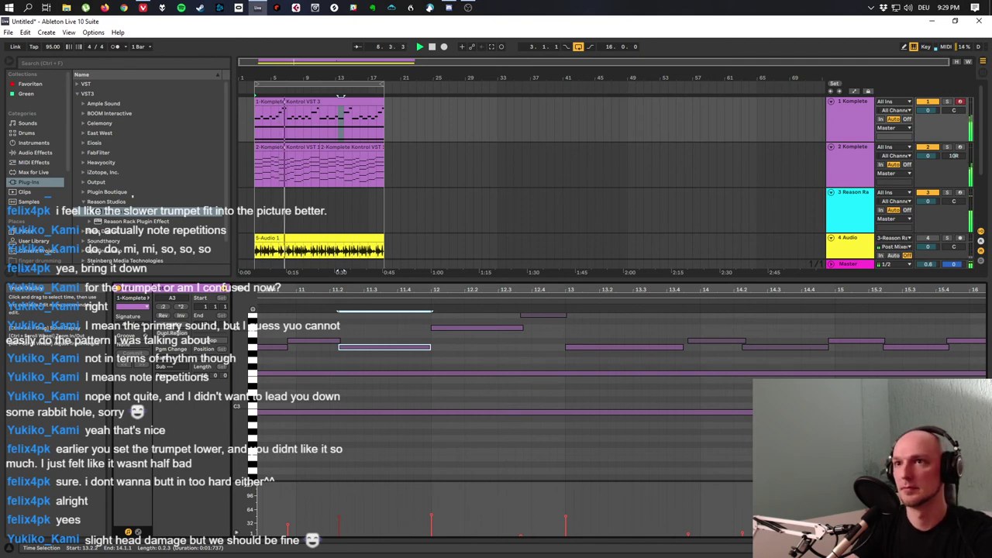
drag(341, 272, 341, 306)
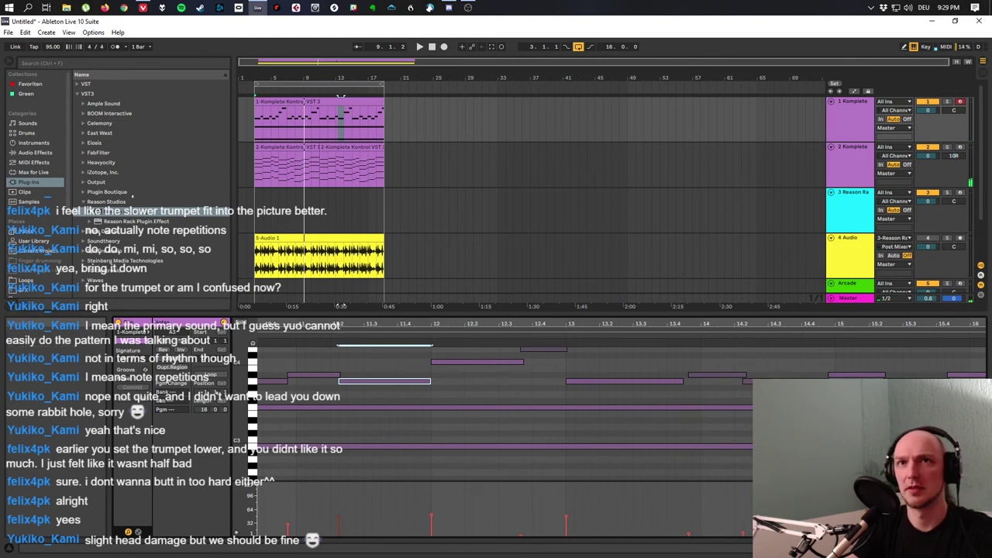
click(8, 31)
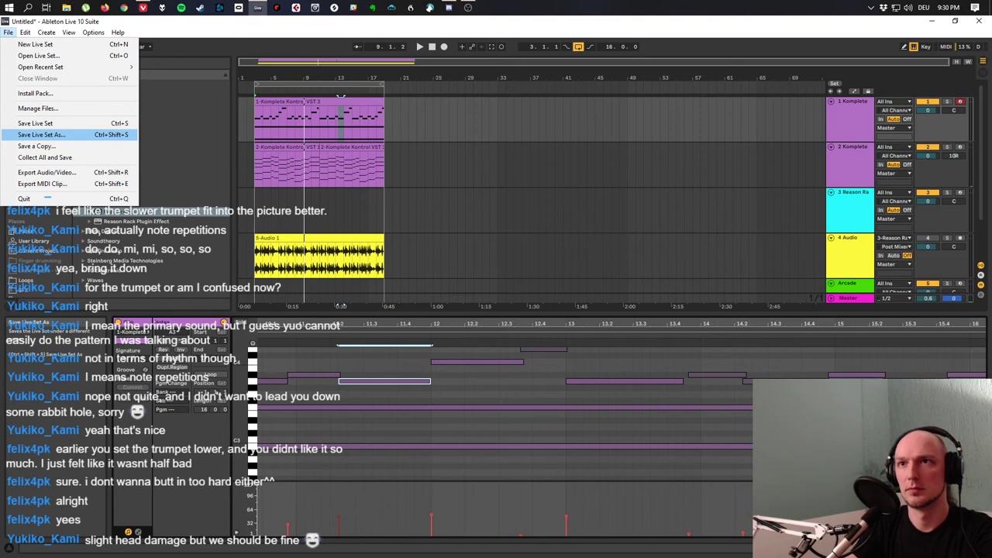
click(42, 134)
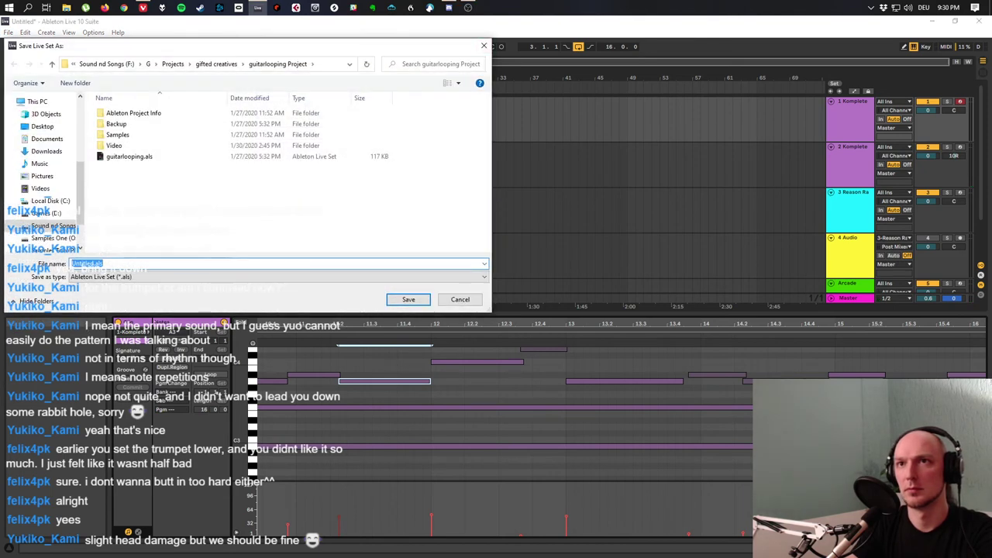
key(Escape)
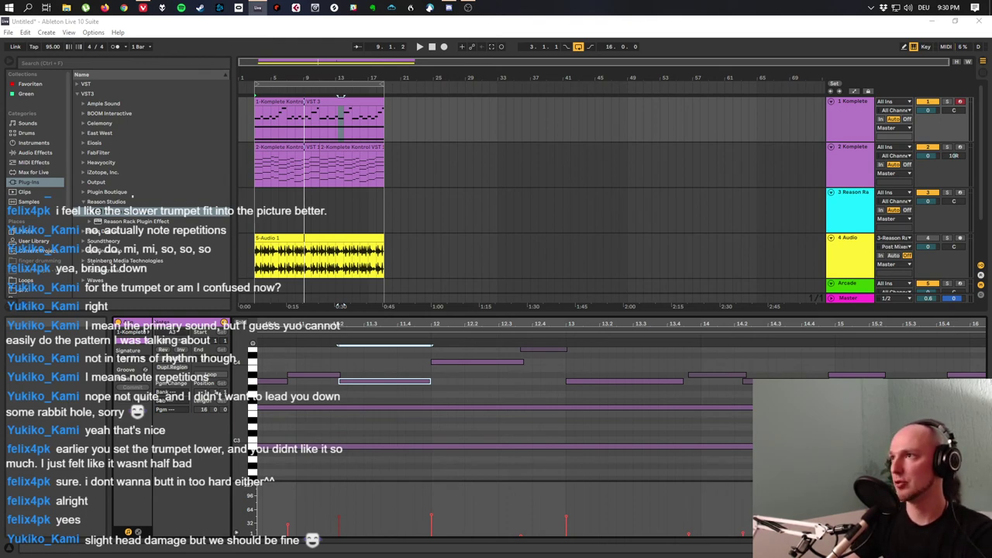
key(ctrl+s)
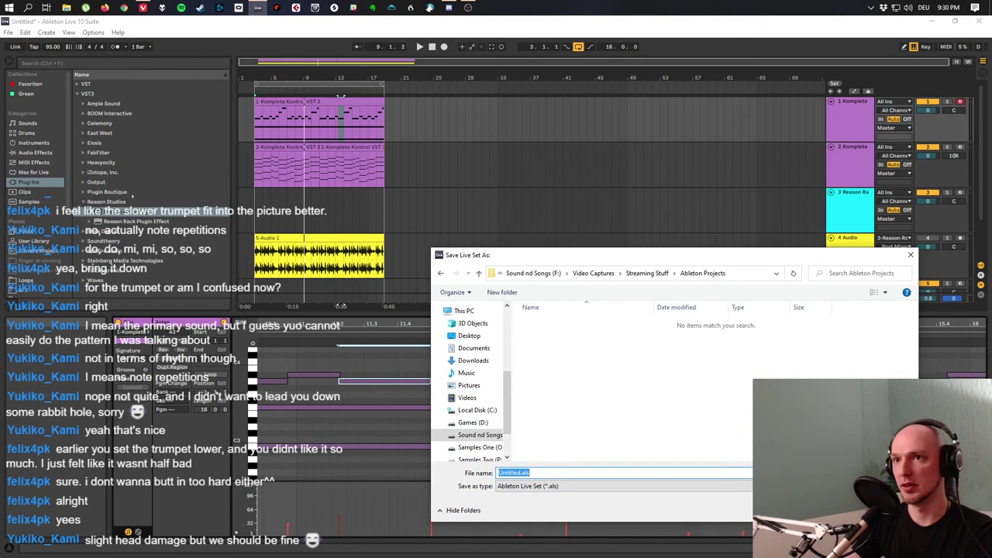
key(Escape)
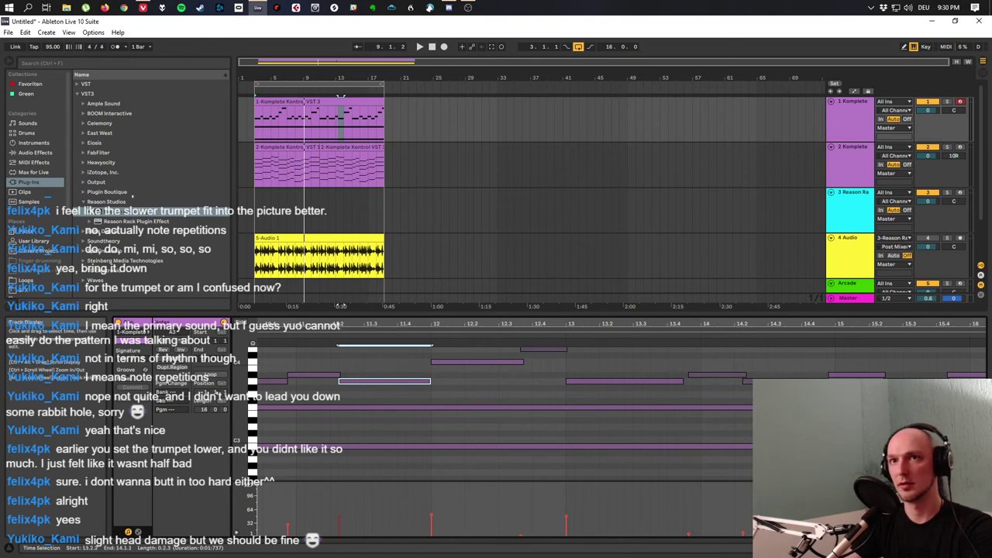
Place the insert marker at bar 3 on the 2 Komplete track and play the loop from there.
click(257, 108)
key(Down)
key(space)
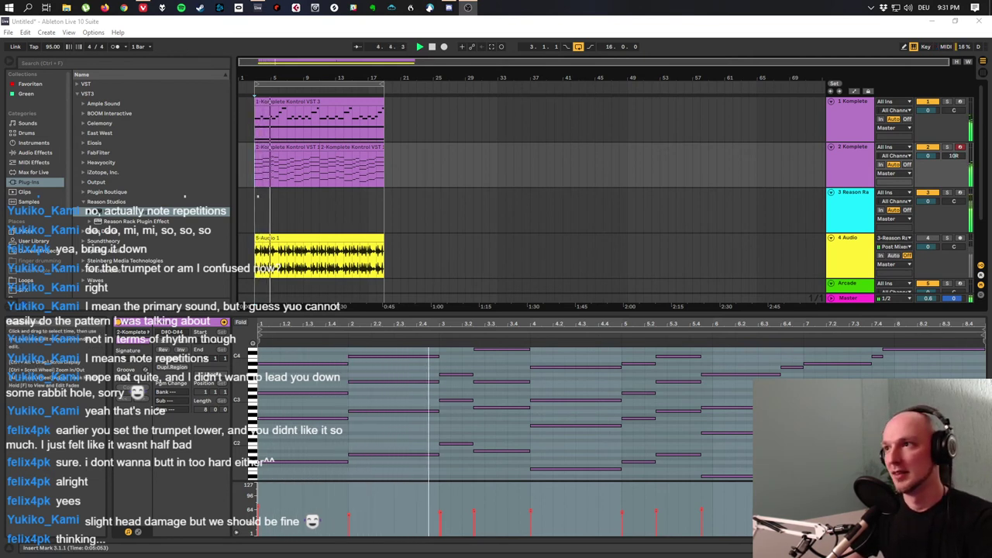
Save the Live set under the name "Slight head damage".
key(alt+f)
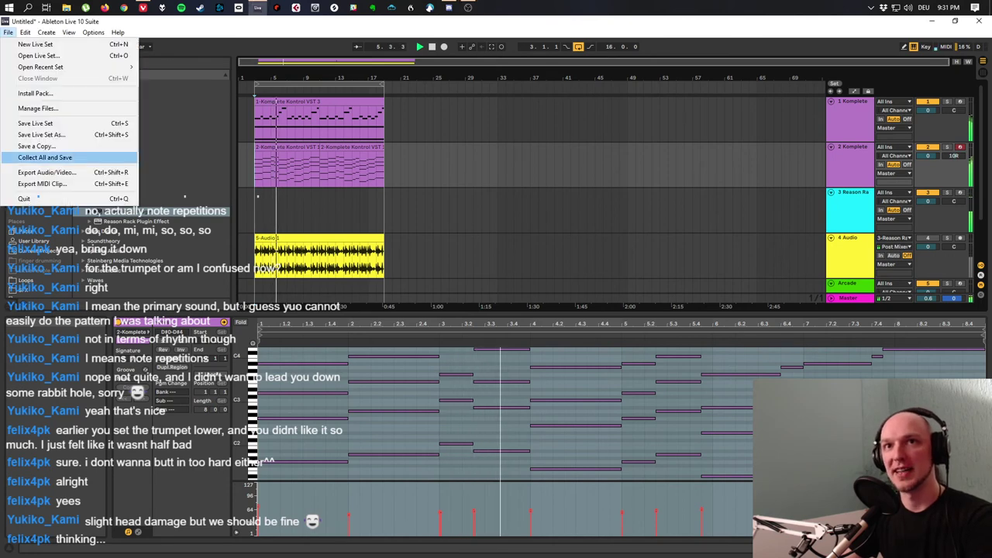
key(Up)
key(Up)
key(Escape)
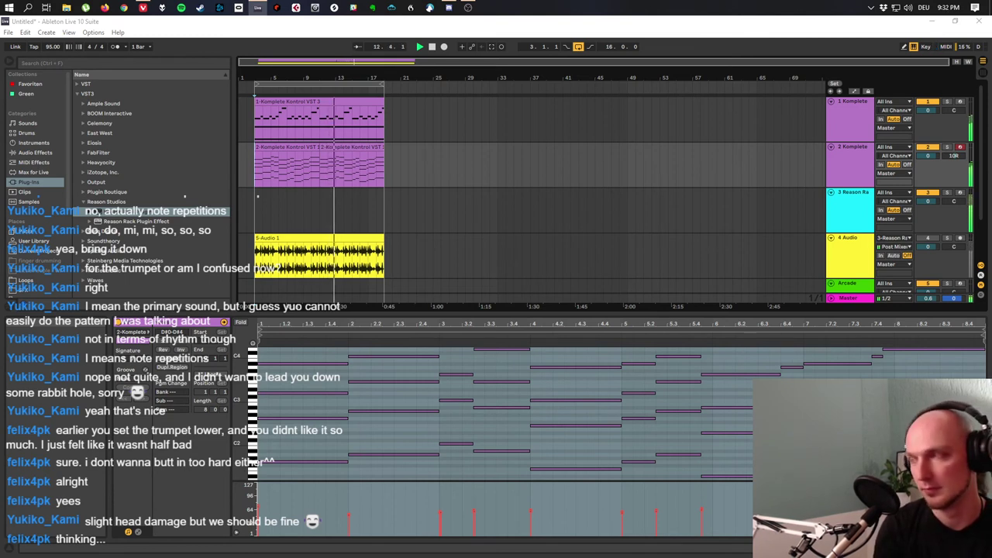
key(ctrl+s)
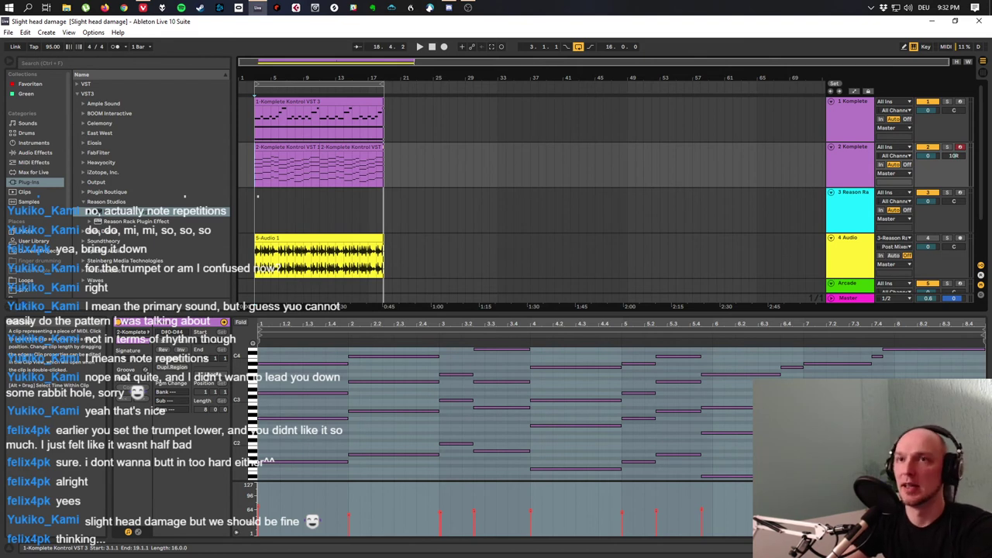
Open the brass clip on the 1 Komplete track and check individual A3, A#3 and D4 notes along the melody.
click(318, 116)
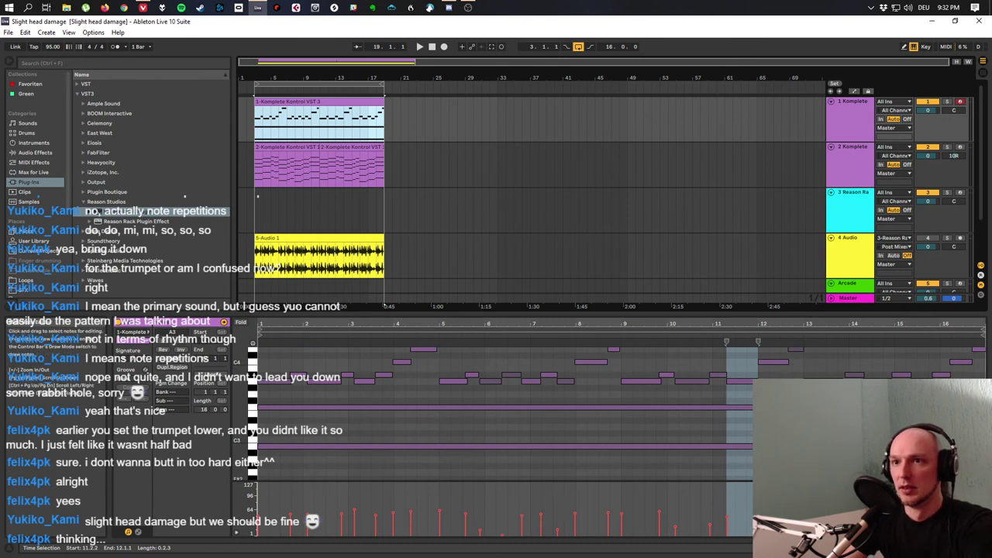
click(512, 375)
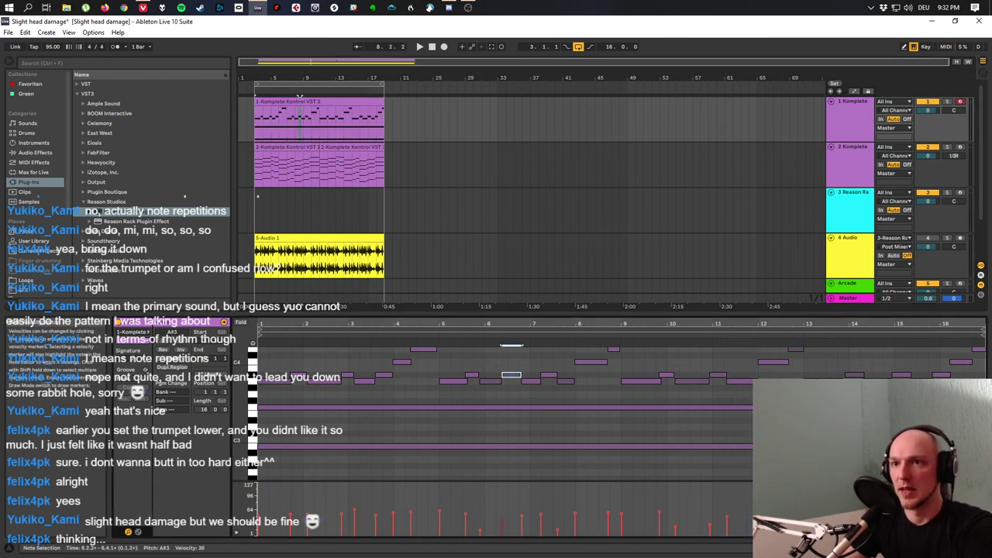
click(490, 381)
click(565, 380)
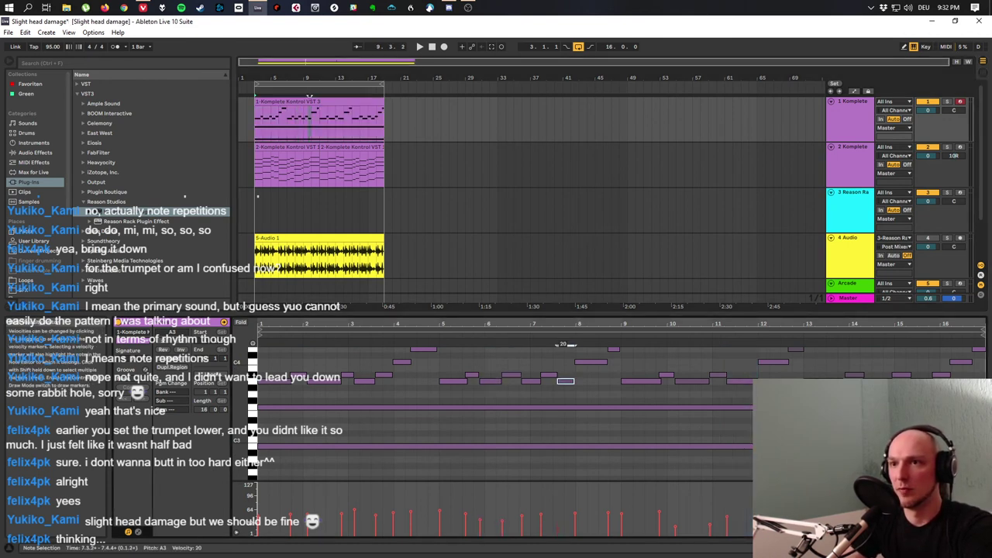
click(796, 348)
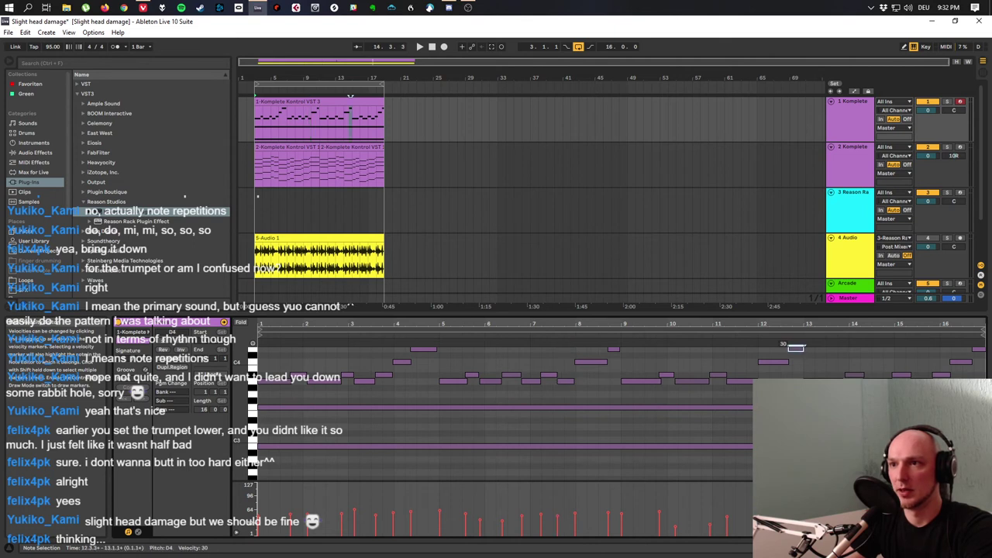
click(854, 375)
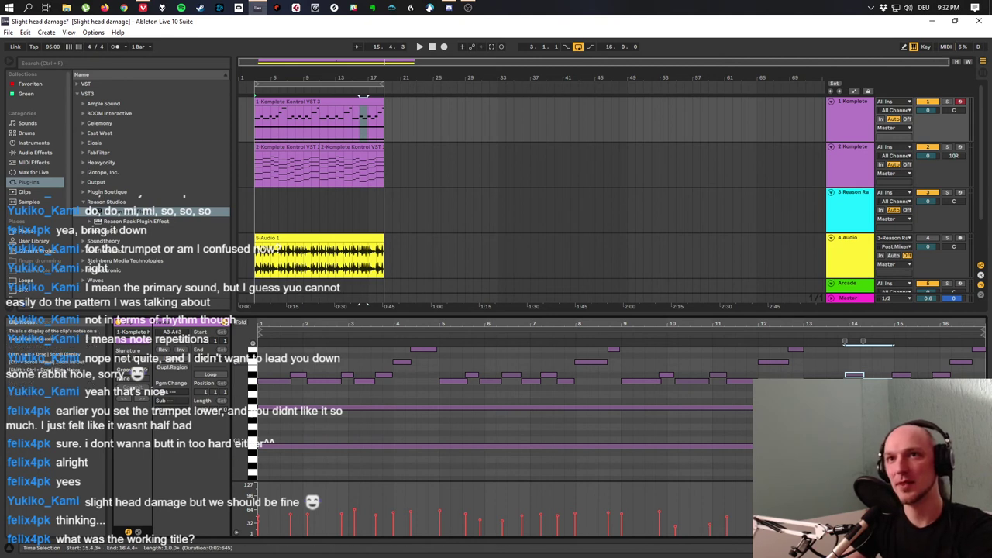
Show the device chain of the 1 Komplete track and open its Analog Brass and Winds instrument window.
click(362, 101)
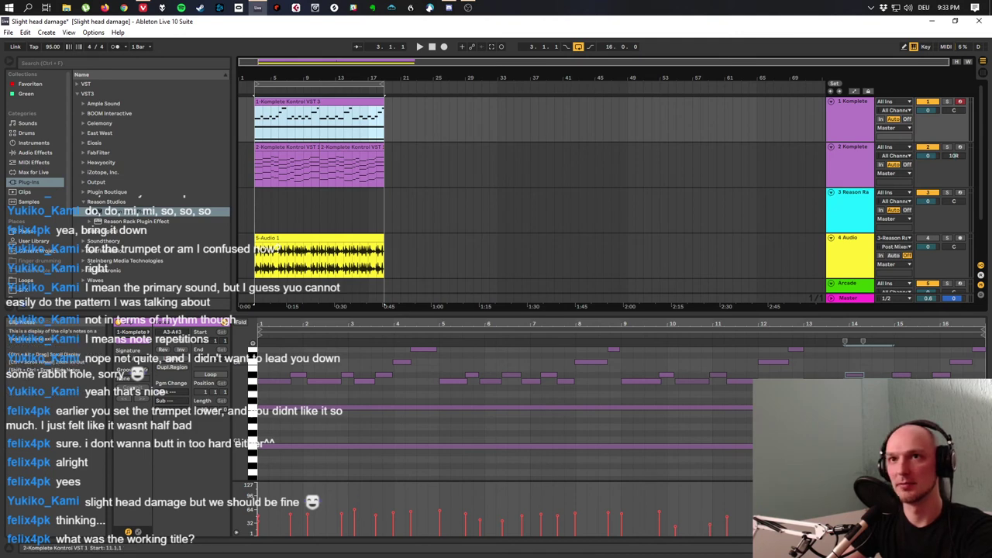
key(shift+Tab)
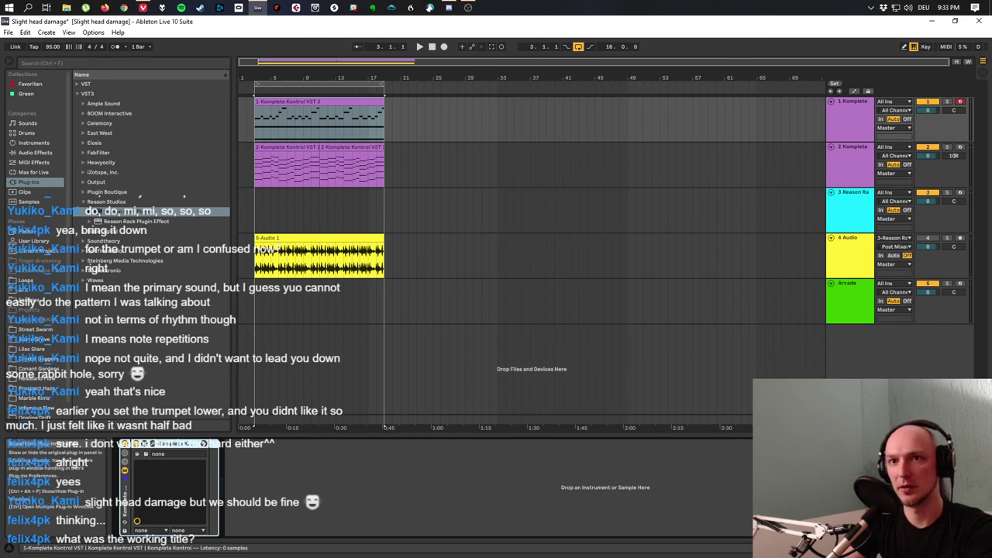
click(138, 453)
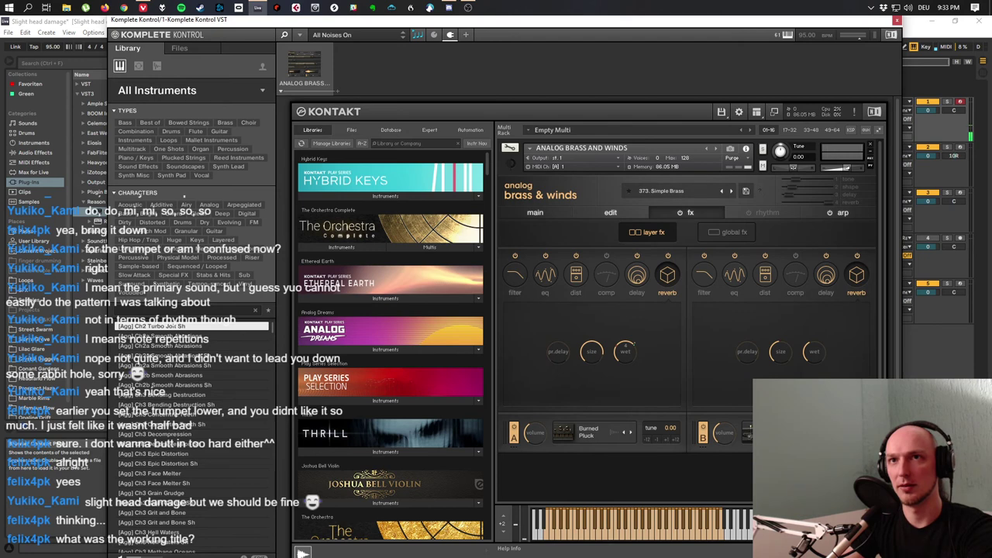
click(303, 66)
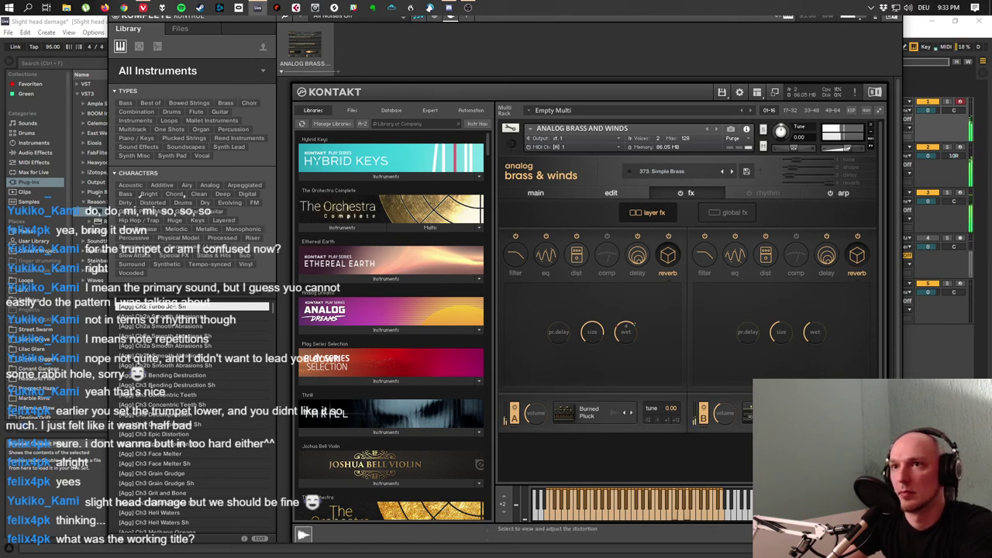
Try a drive gain of 72.7 in the first layer's distortion effect, and turn the gain back down.
click(576, 254)
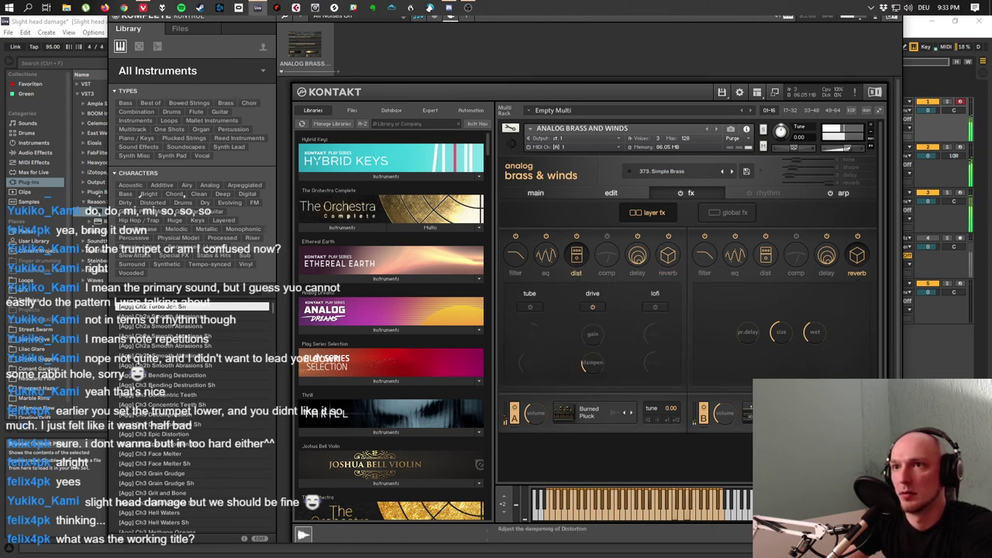
mouse_move(593, 334)
mouse_down()
mouse_move(593, 316)
mouse_move(592, 334)
mouse_up()
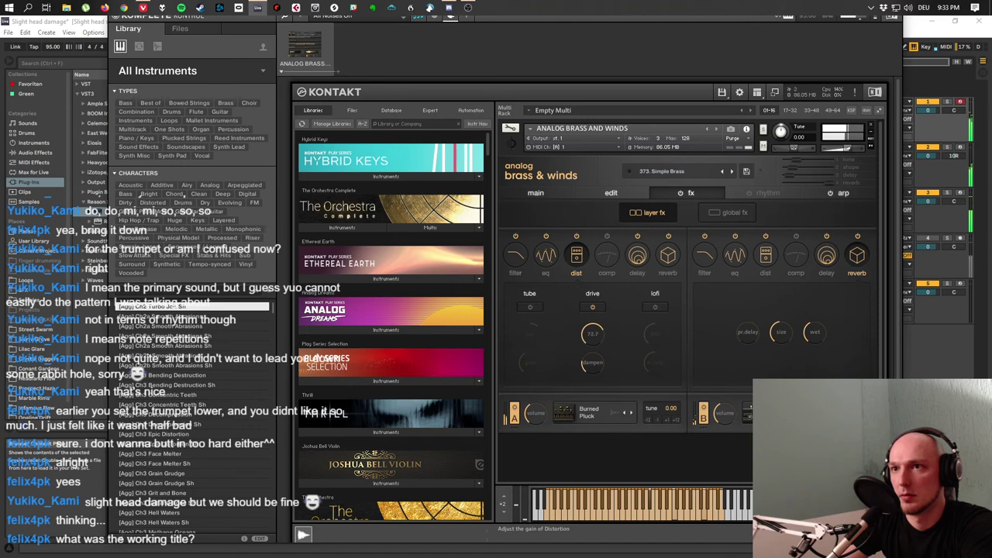
drag(592, 333, 592, 349)
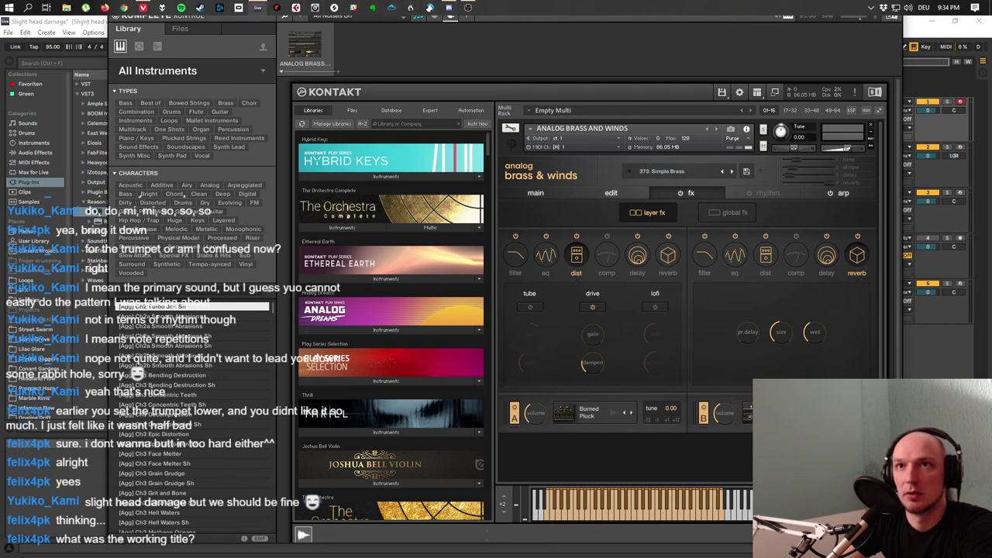
mouse_move(259, 8)
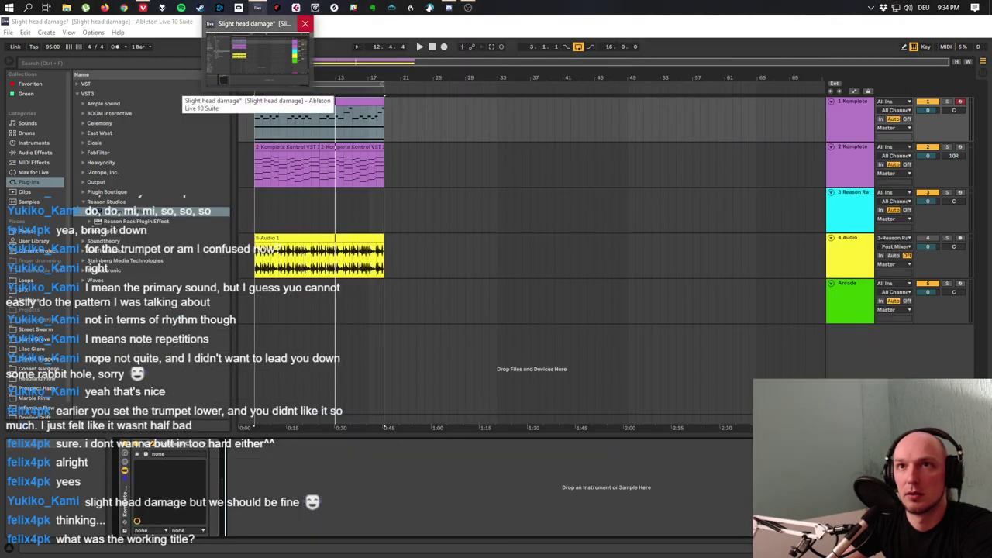
click(256, 54)
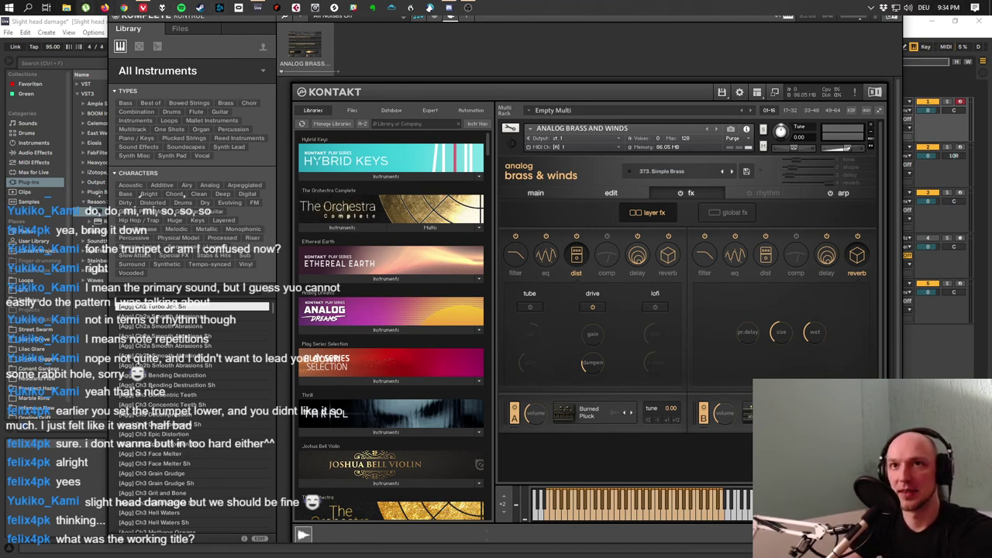
key(alt+Tab)
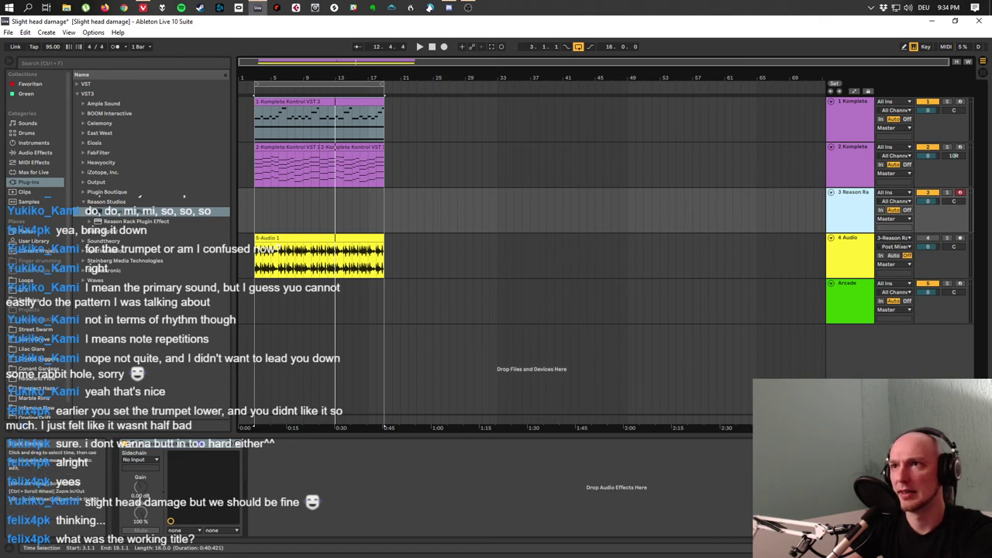
right_click(849, 114)
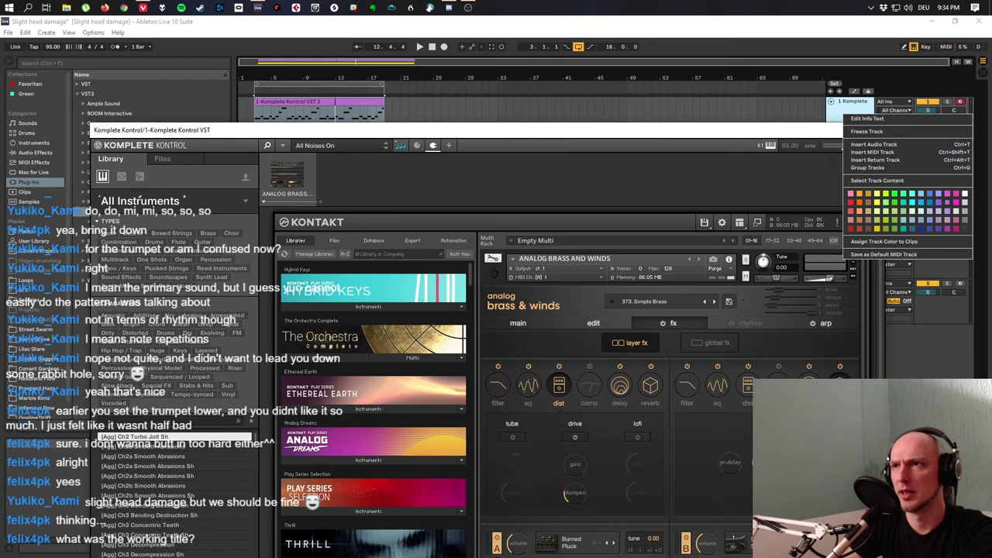
click(774, 105)
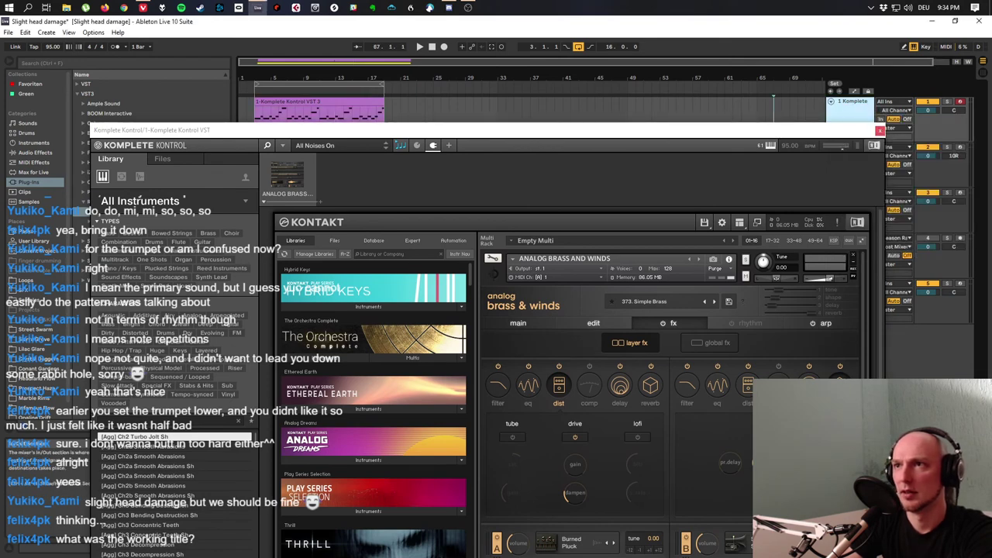
click(880, 130)
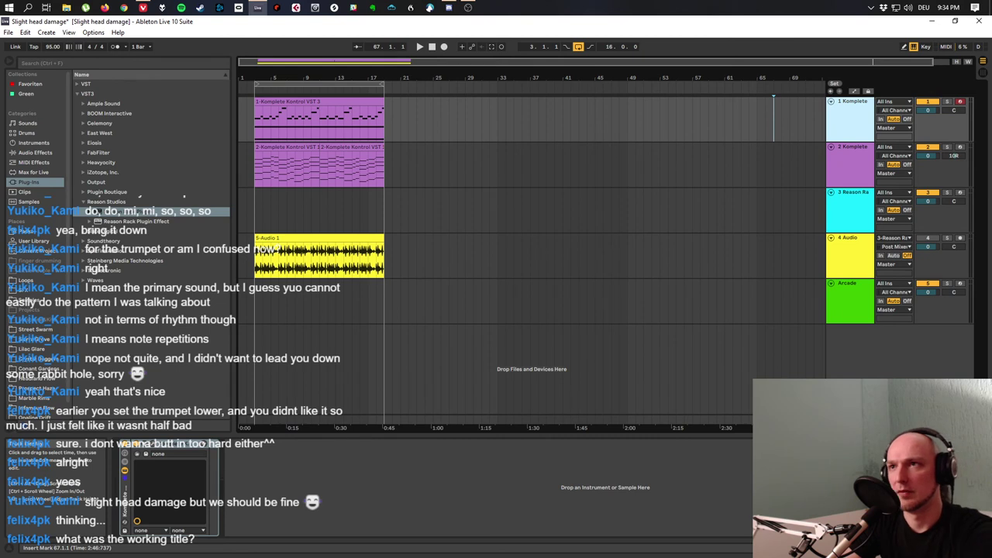
right_click(850, 127)
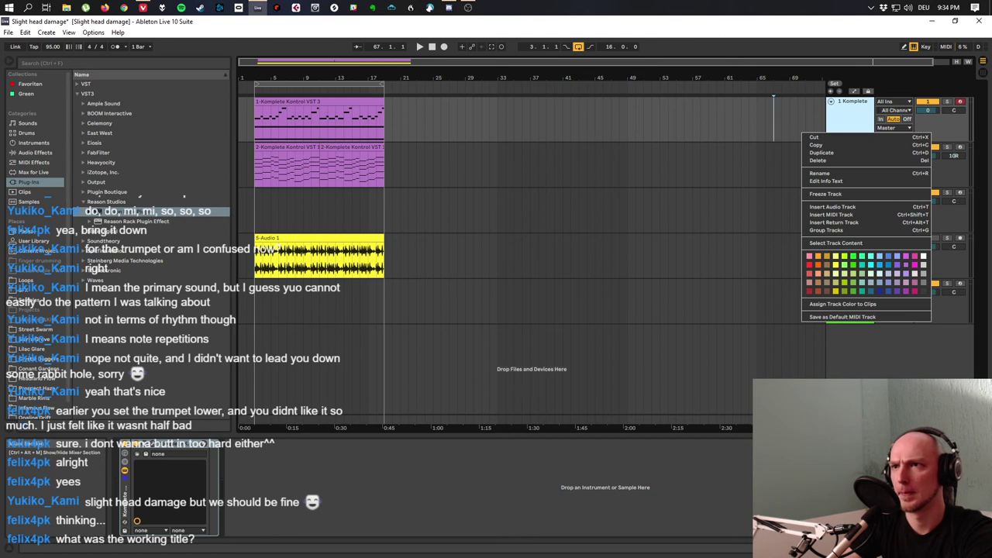
click(564, 124)
right_click(563, 124)
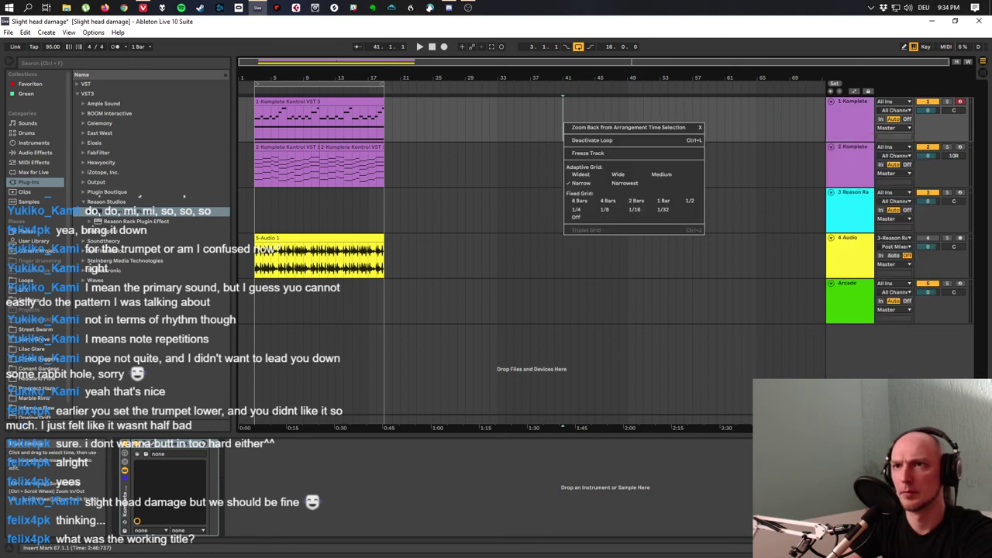
key(Escape)
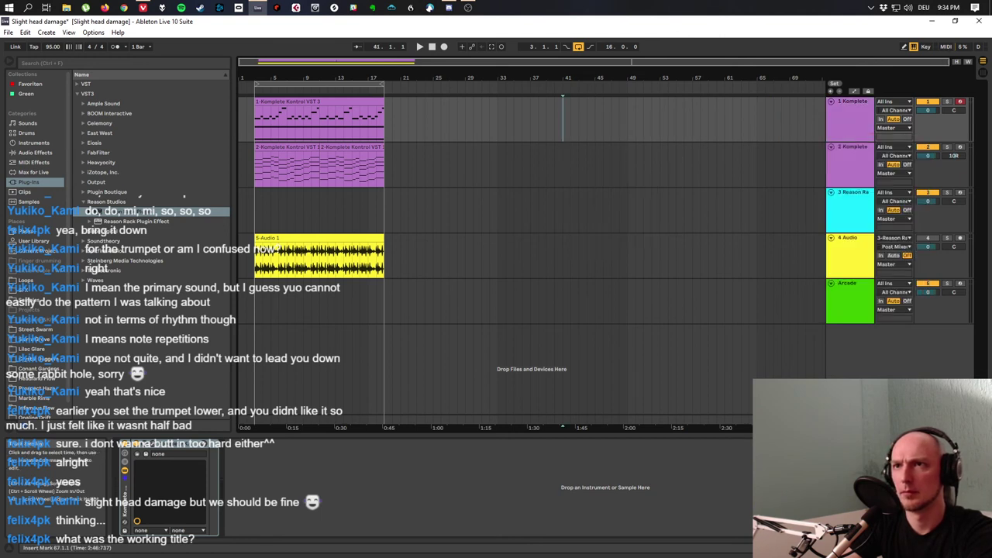
Turn on Automation Mode and expose a brass instrument parameter as an automation lane on the 1 Komplete track, closing the plug-in window.
click(69, 33)
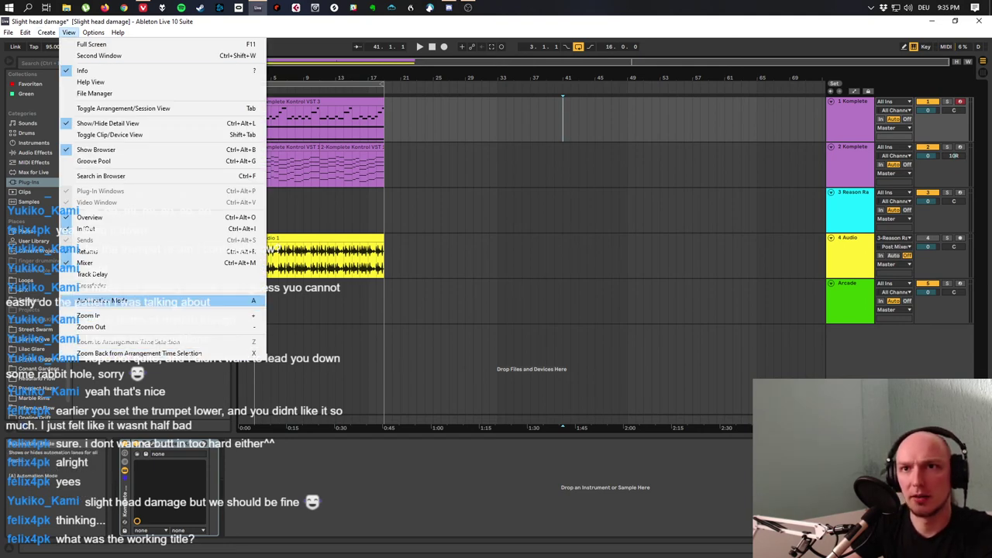
click(102, 300)
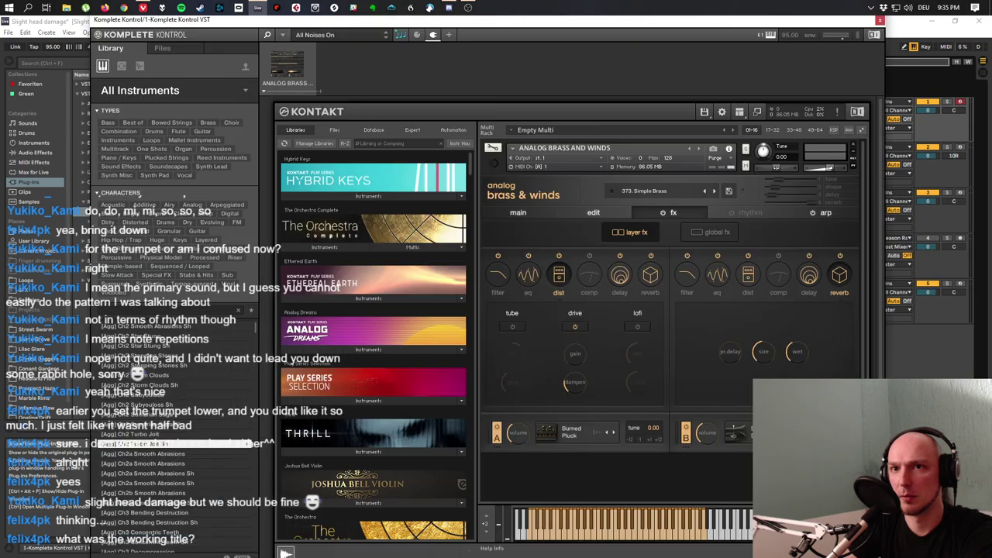
click(125, 453)
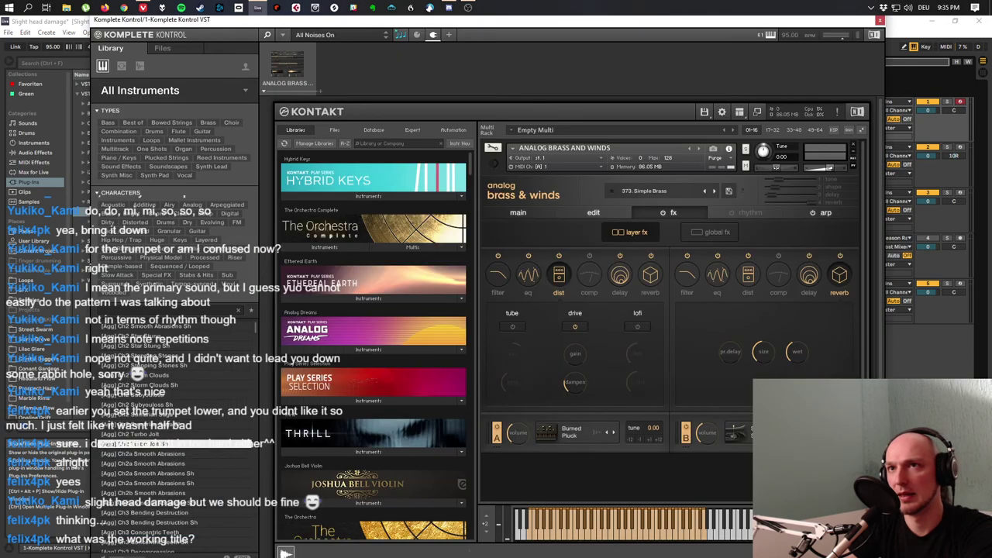
drag(465, 20, 404, 181)
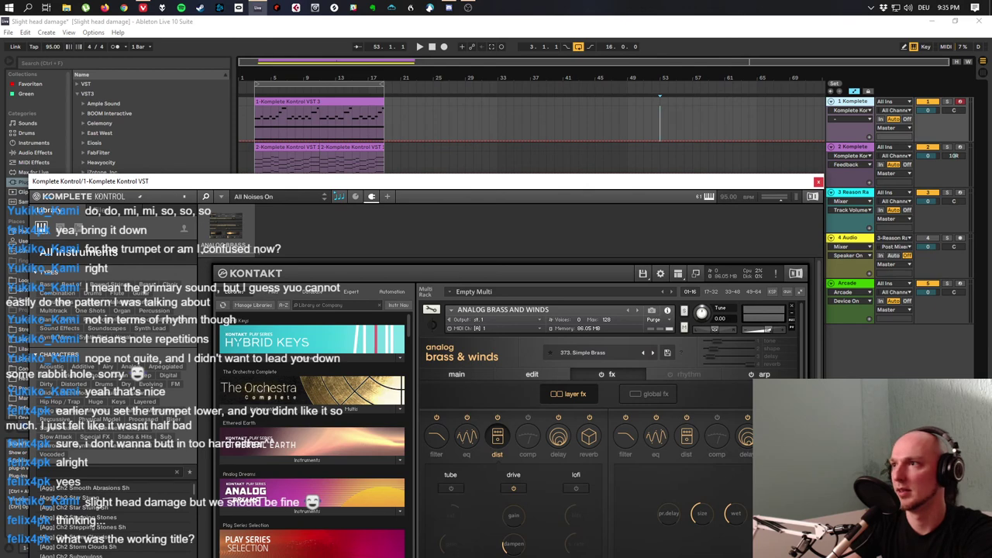
click(818, 182)
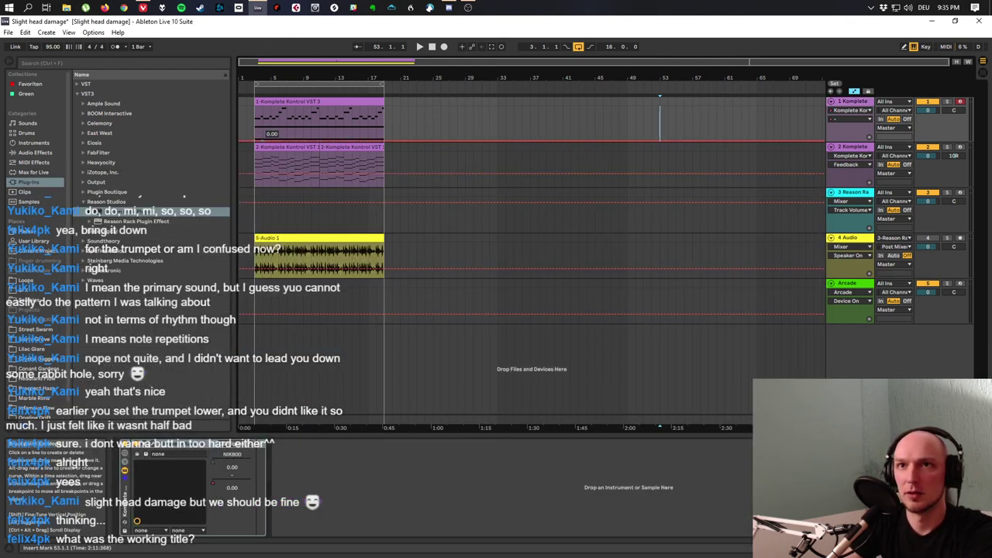
Draw an automation ramp on 1 Komplete rising from bar 3 to a peak at bar 11 and falling to bar 19, and play it.
drag(319, 140, 392, 137)
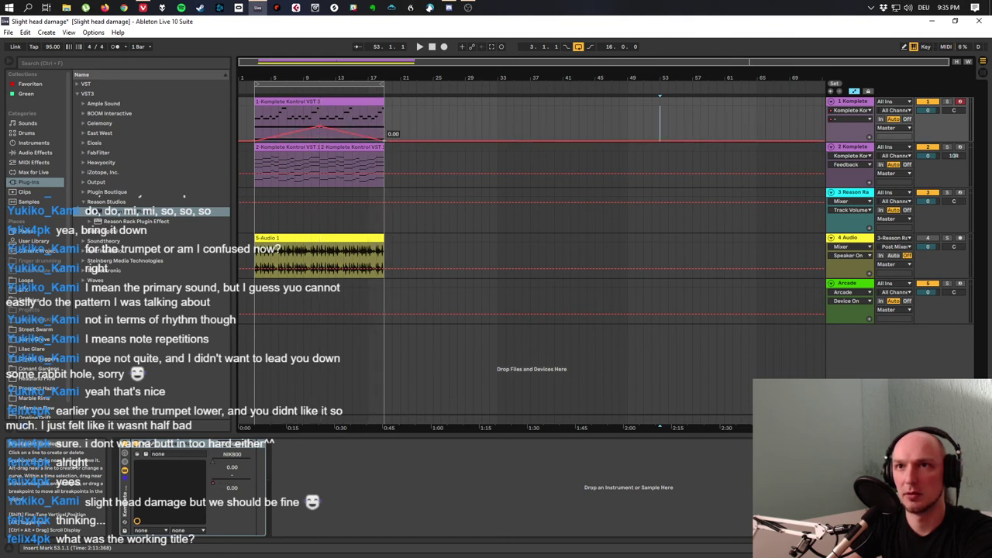
key(space)
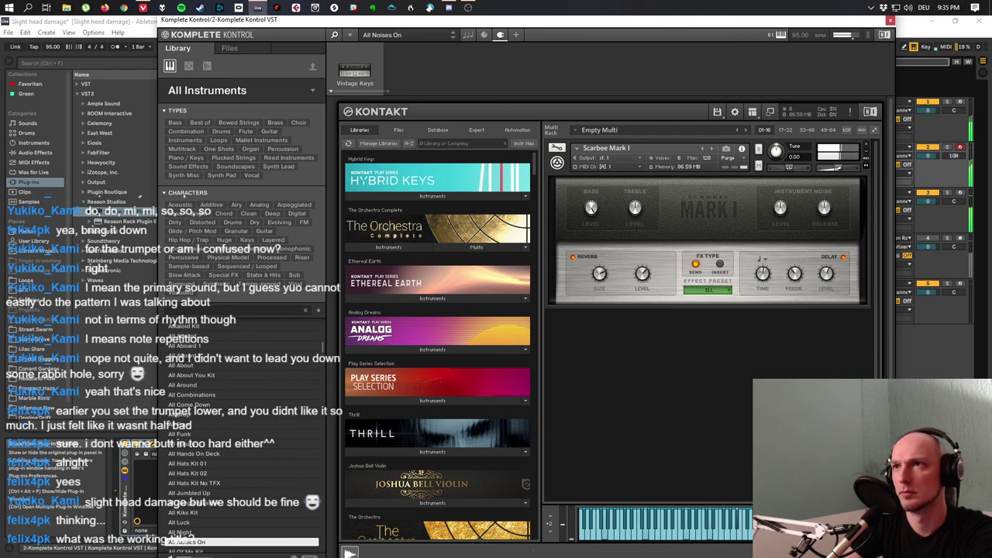
Close the 2 Komplete instrument window, reopen the brass instrument on 1 Komplete and move its window below the automation curve.
click(890, 20)
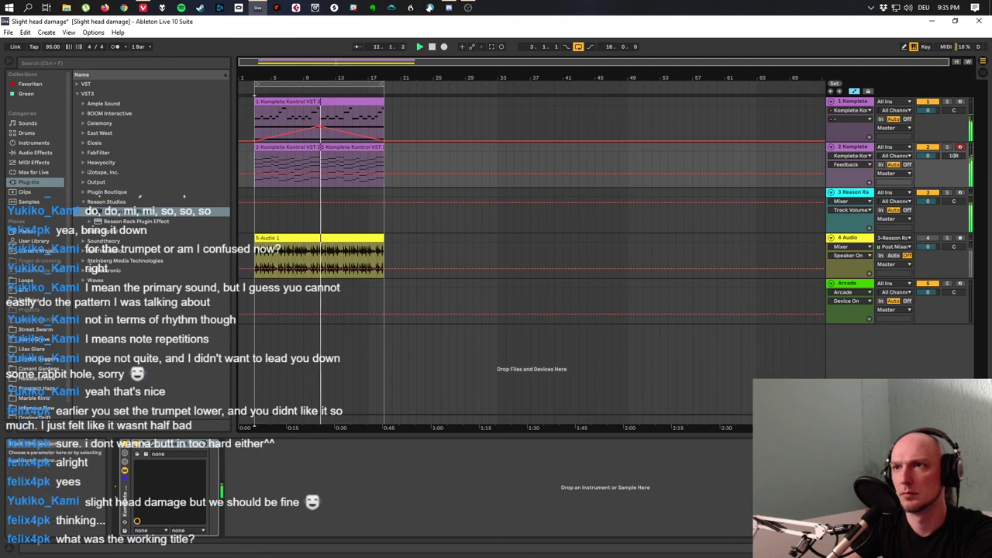
click(851, 102)
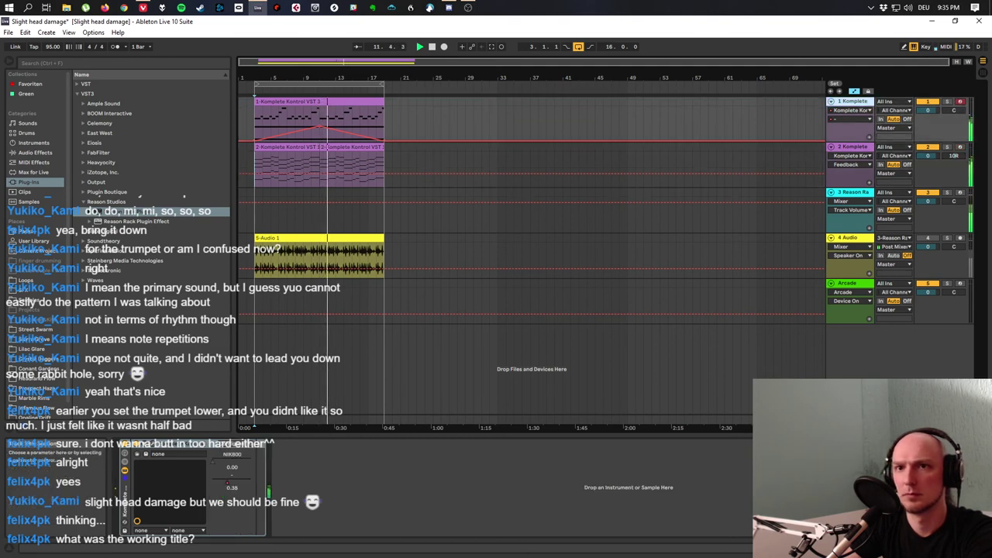
click(126, 455)
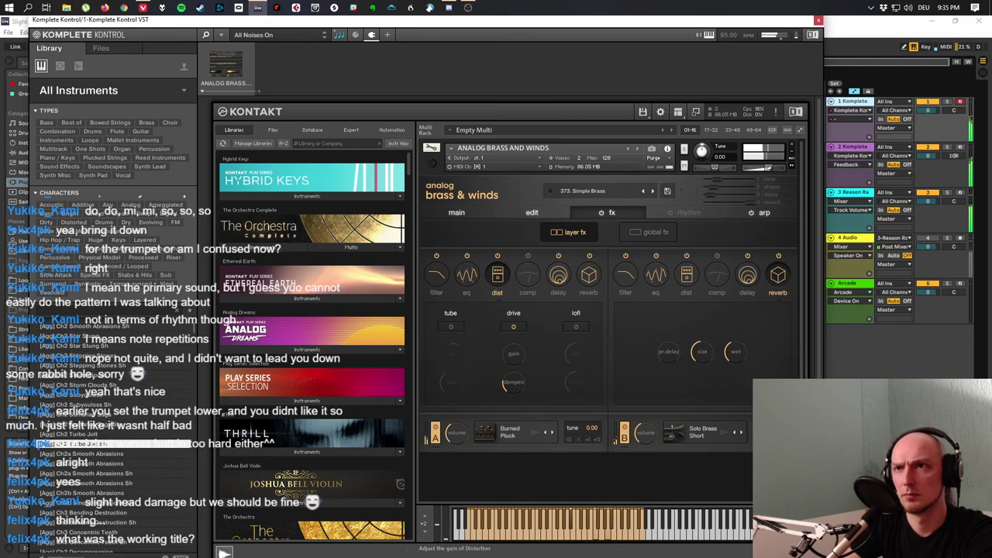
drag(453, 21, 493, 195)
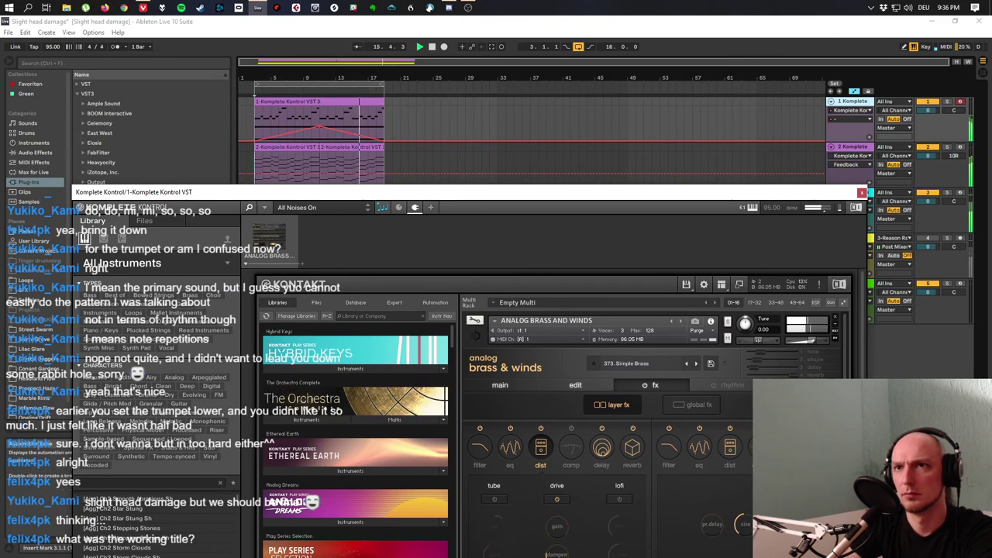
Reposition the brass instrument window and clear the automation ramp from bars 3 to 19 on 1 Komplete.
mouse_move(563, 198)
mouse_down()
mouse_move(613, 173)
mouse_move(560, 123)
mouse_move(557, 186)
mouse_up()
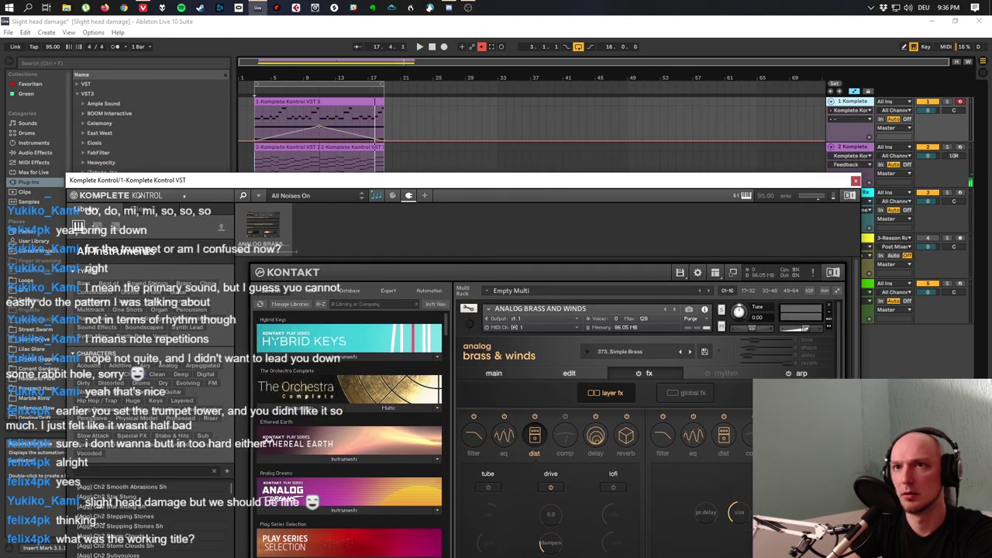
click(374, 146)
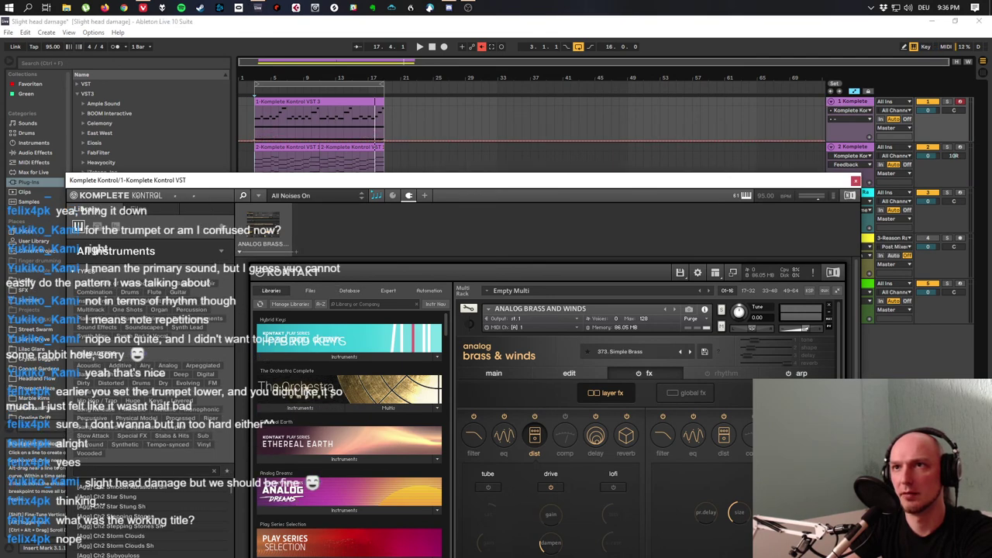
click(375, 147)
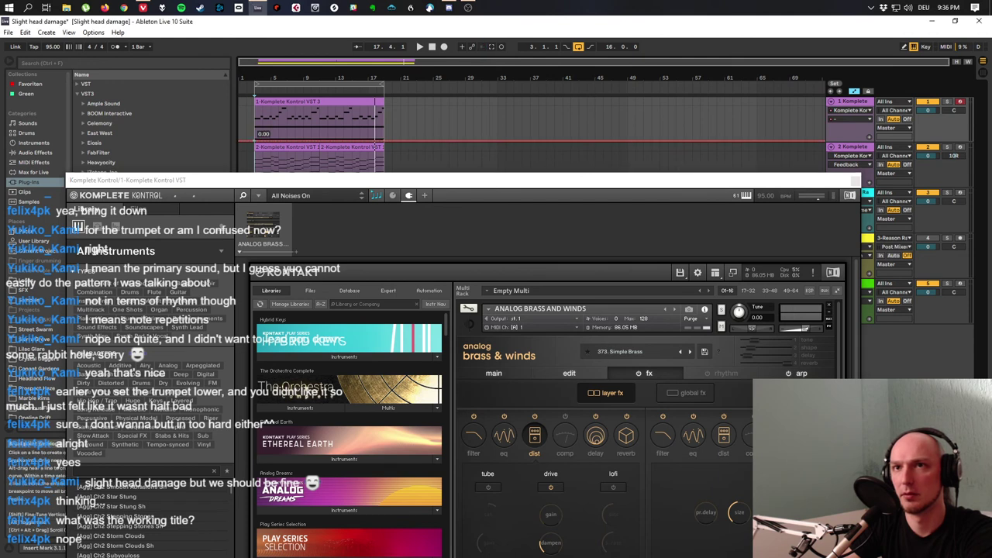
drag(256, 155, 320, 94)
key(Up)
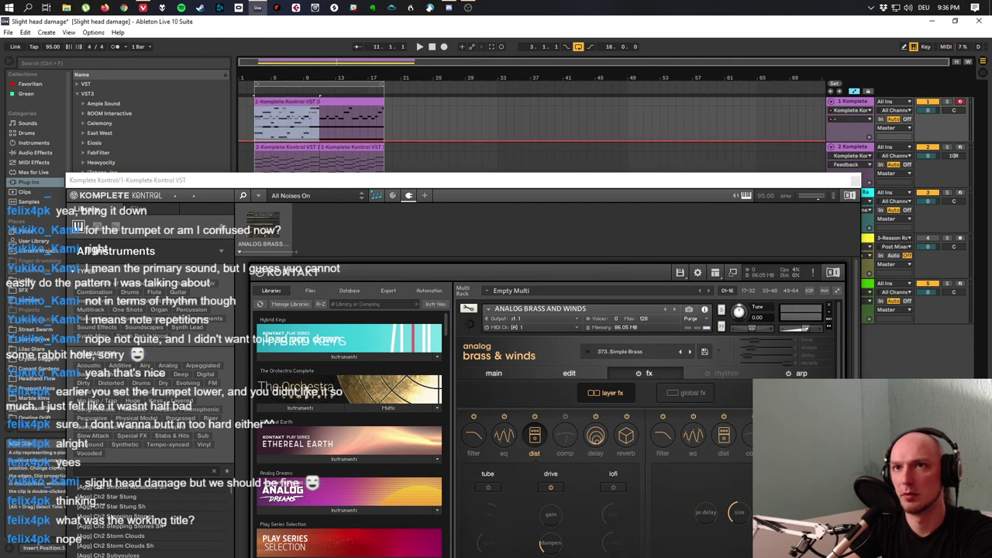
key(Down)
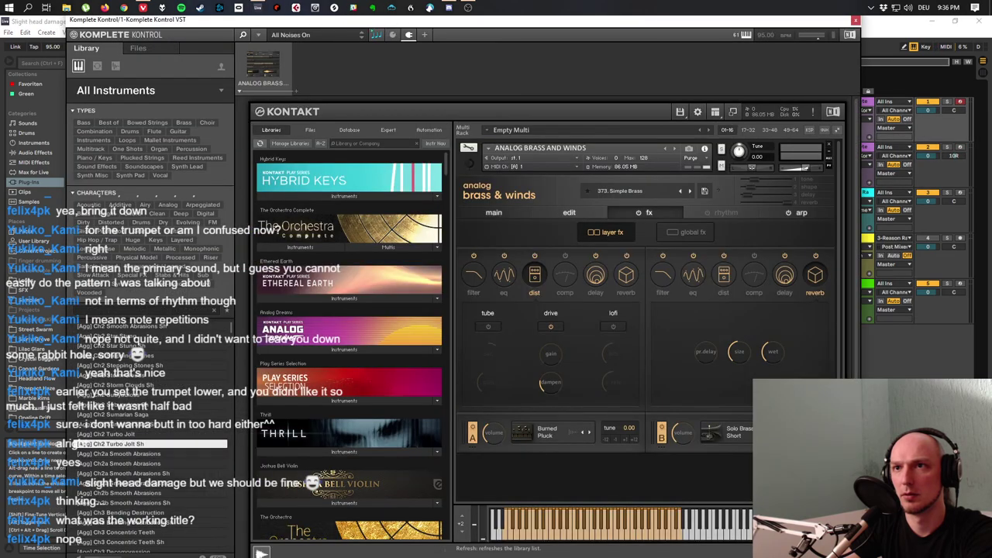
Move the instrument window aside, draw a 1 Komplete automation ramp peaking at 0.57 at bar 11, and play it.
drag(350, 23, 533, 178)
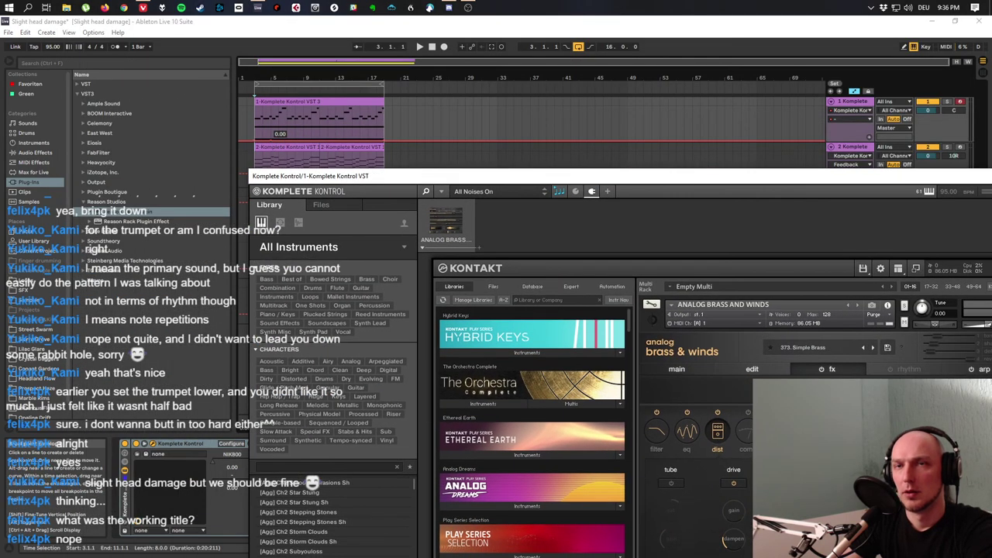
drag(281, 139, 320, 122)
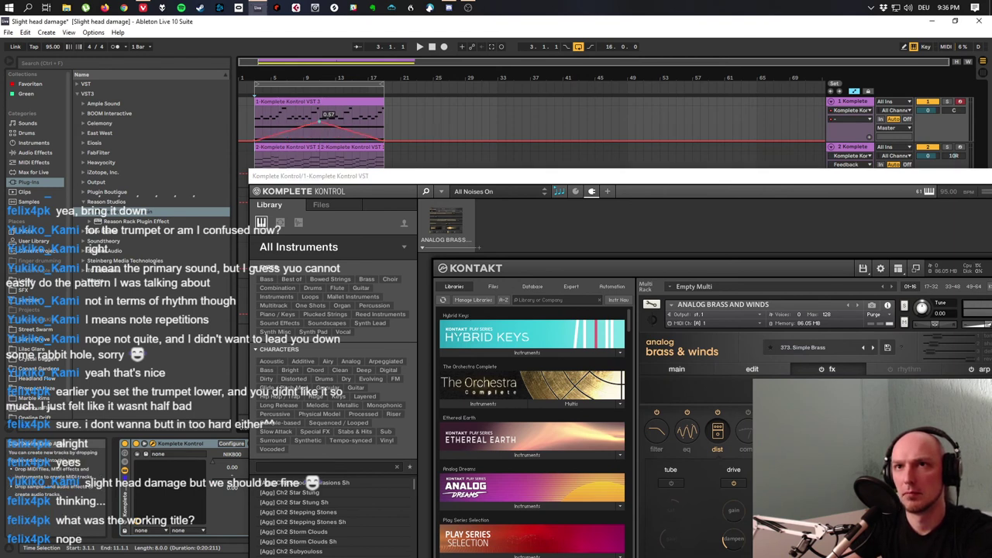
key(space)
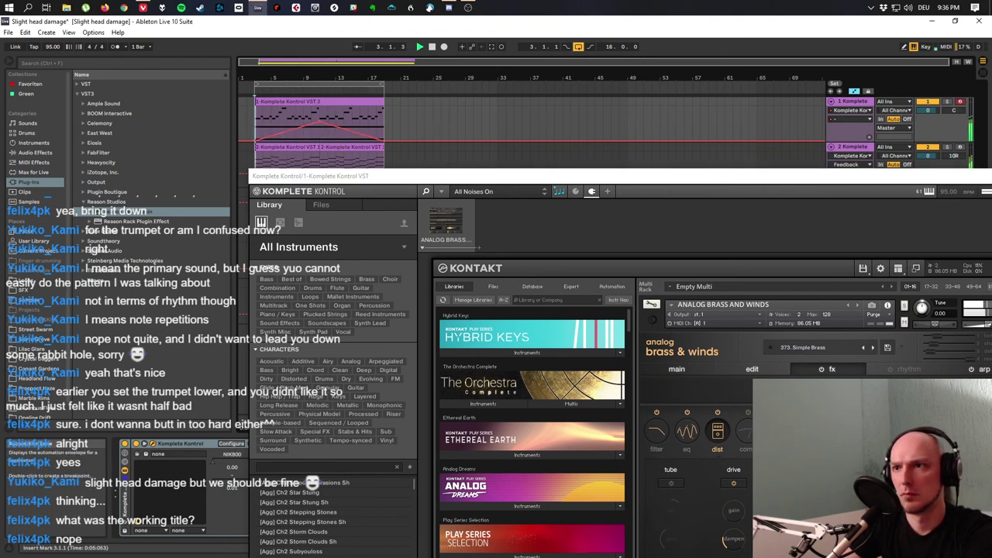
Try the brass layer's drive gain by hand against the automation, and remove the automation ramp from 1 Komplete.
click(733, 510)
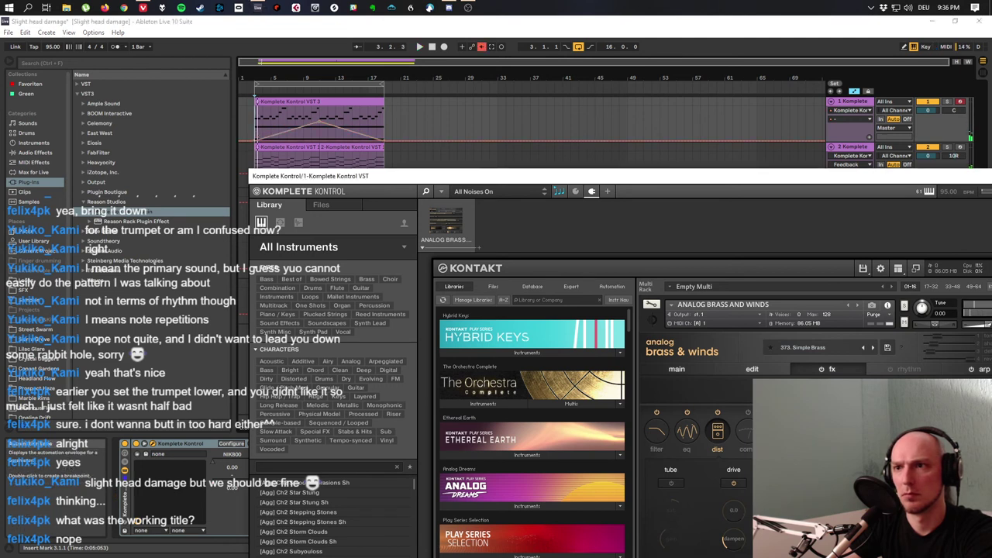
drag(733, 510, 733, 502)
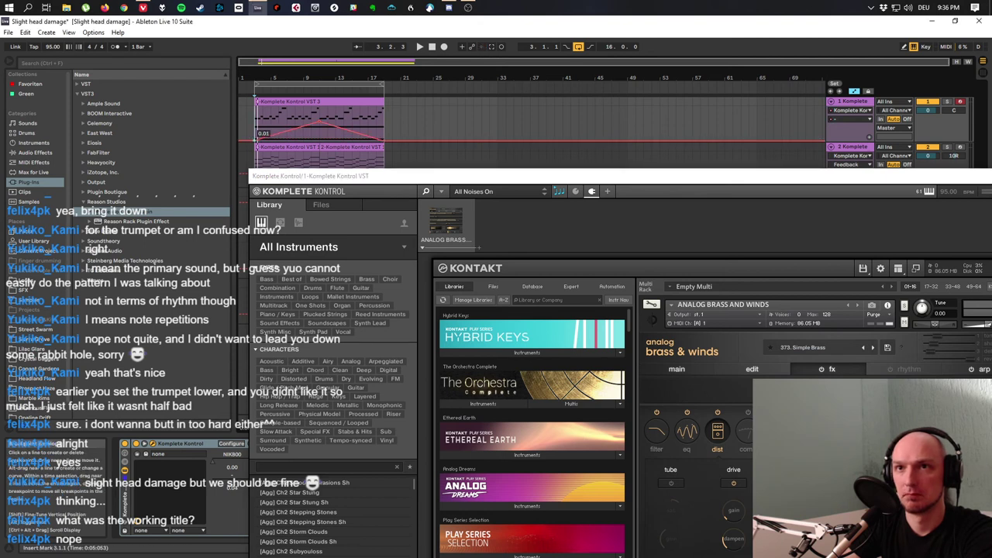
key(space)
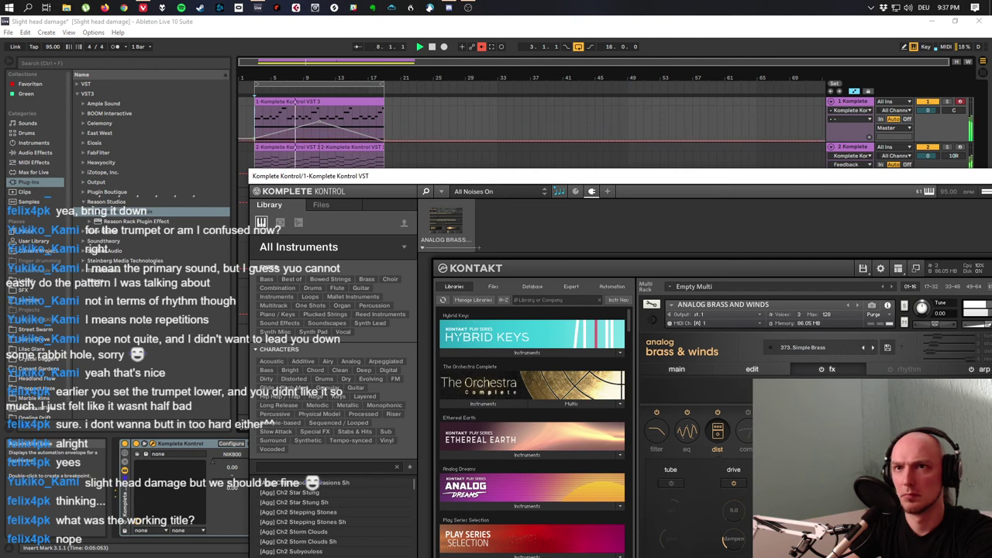
click(319, 121)
click(481, 46)
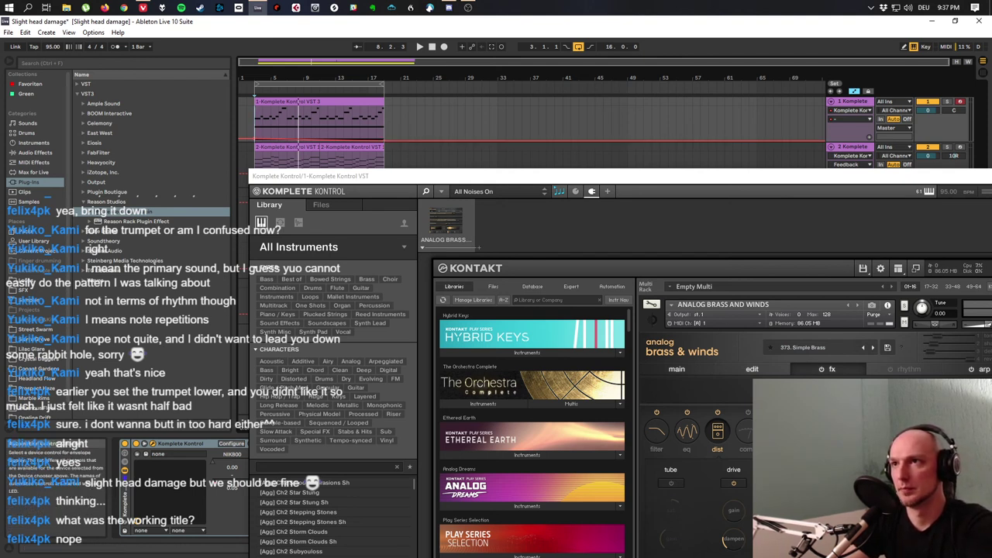
Check the automatable parameters listed for Komplete Kontrol on 1 Komplete and hide the instrument window.
click(851, 118)
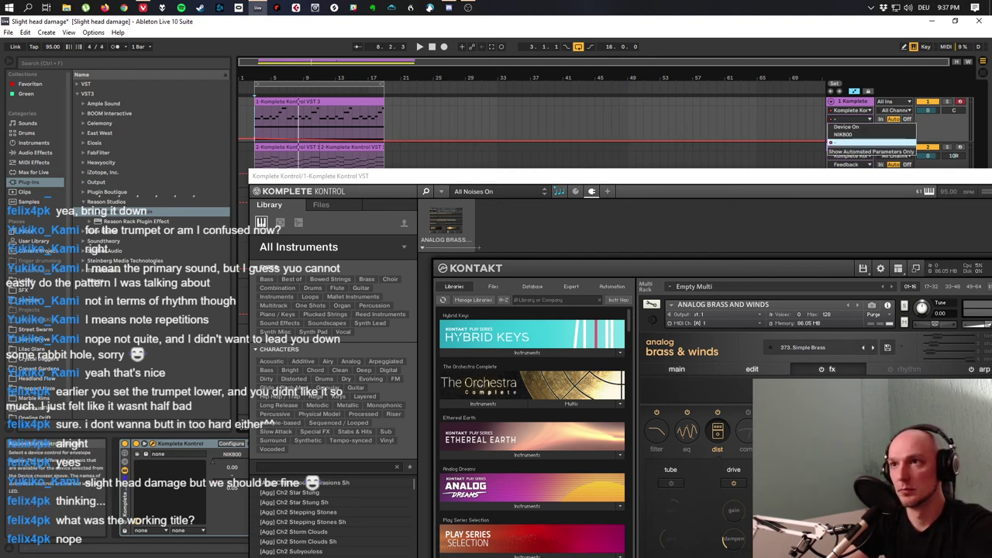
click(832, 142)
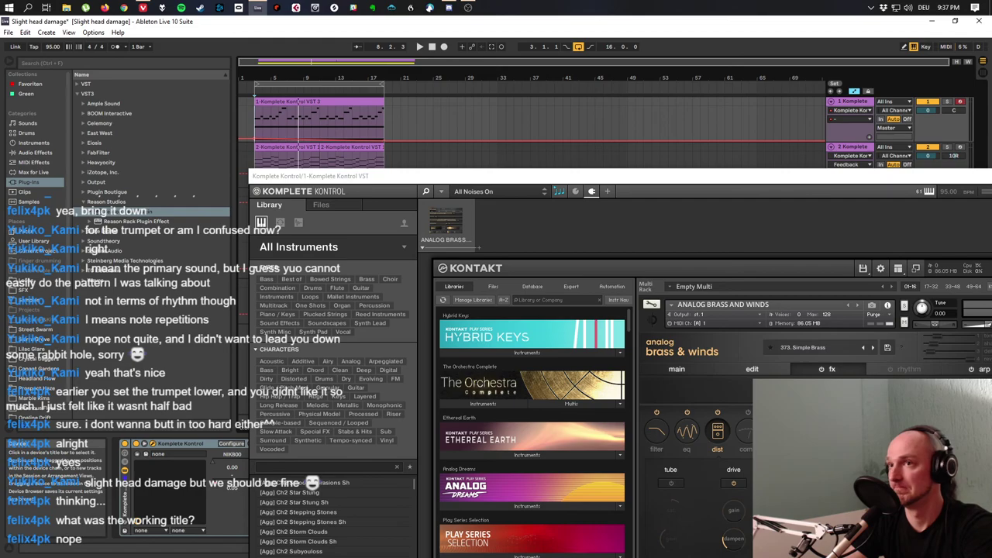
drag(536, 177, 676, 191)
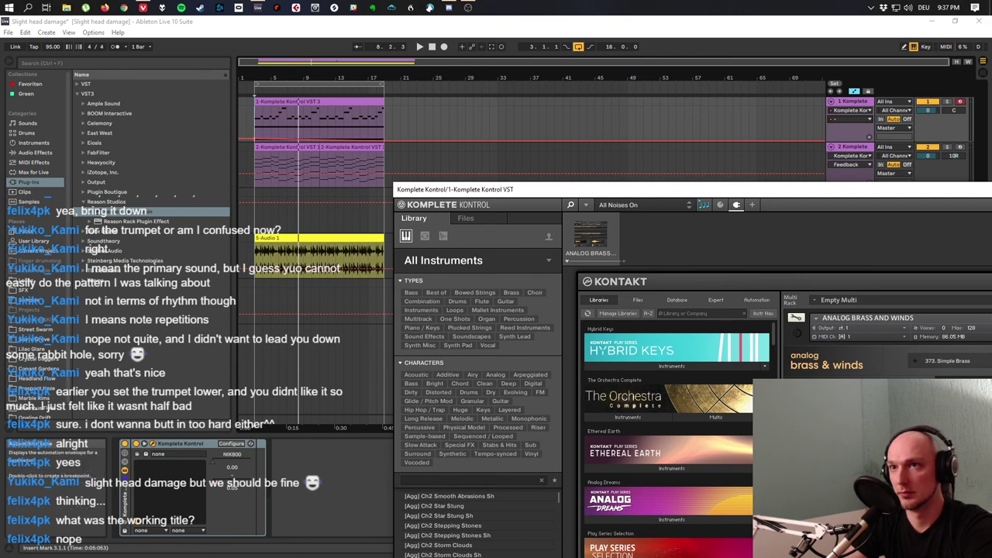
key(ctrl+alt+p)
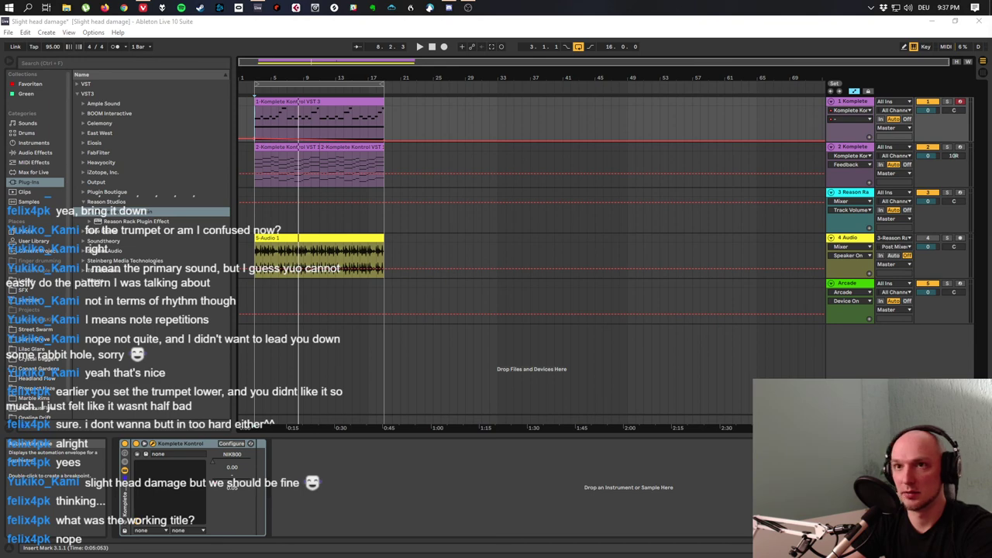
Open the 1 Komplete clip's envelopes and inspect the parameters available for clip modulation.
key(ctrl+a)
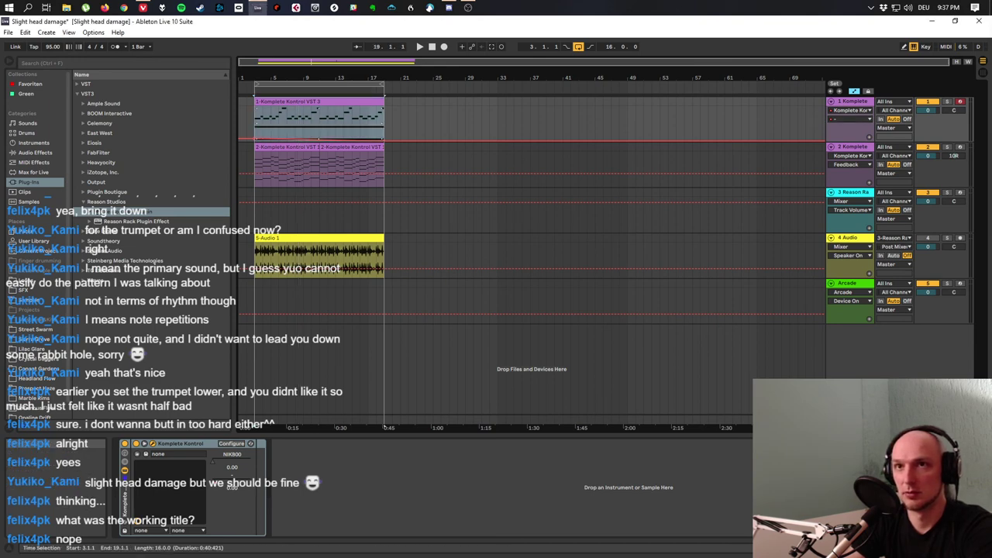
key(shift+Tab)
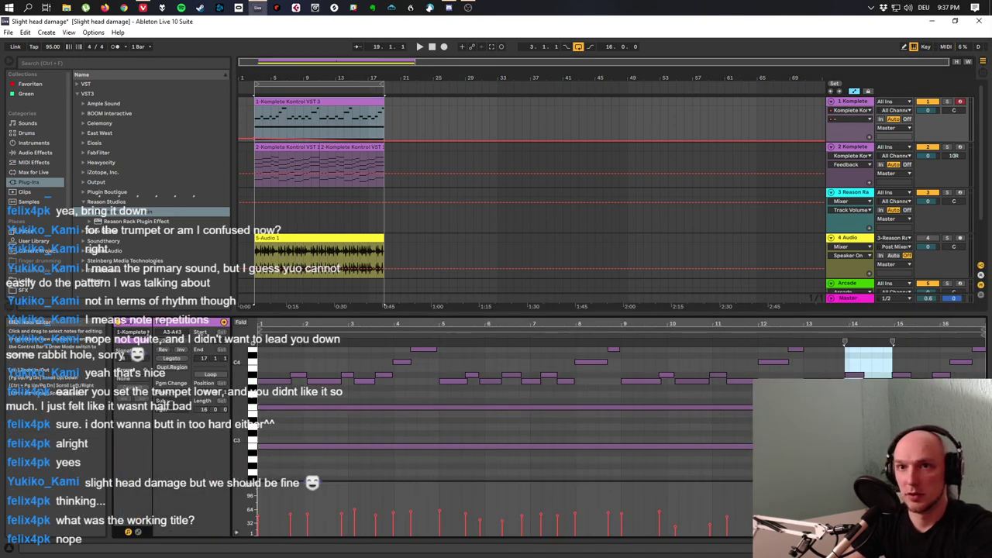
click(594, 393)
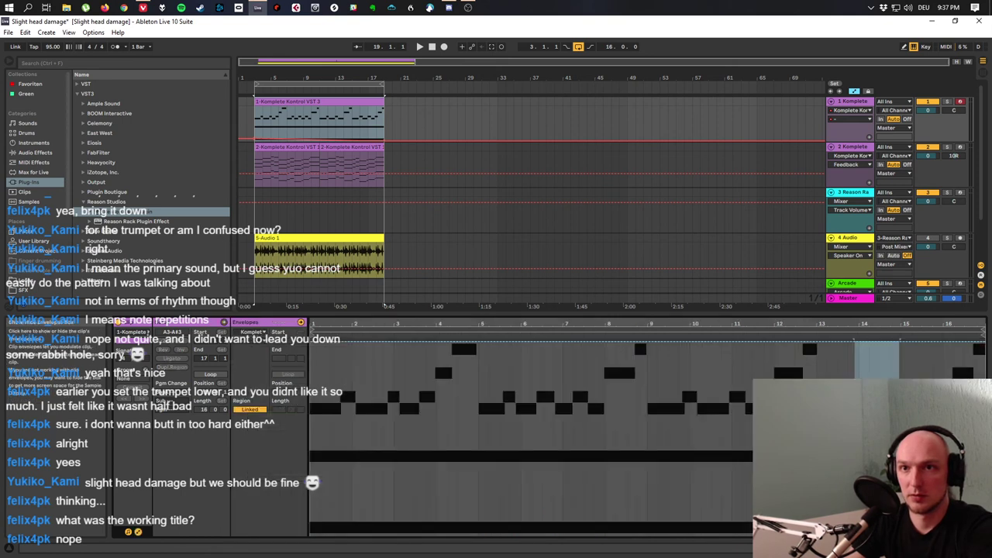
click(272, 341)
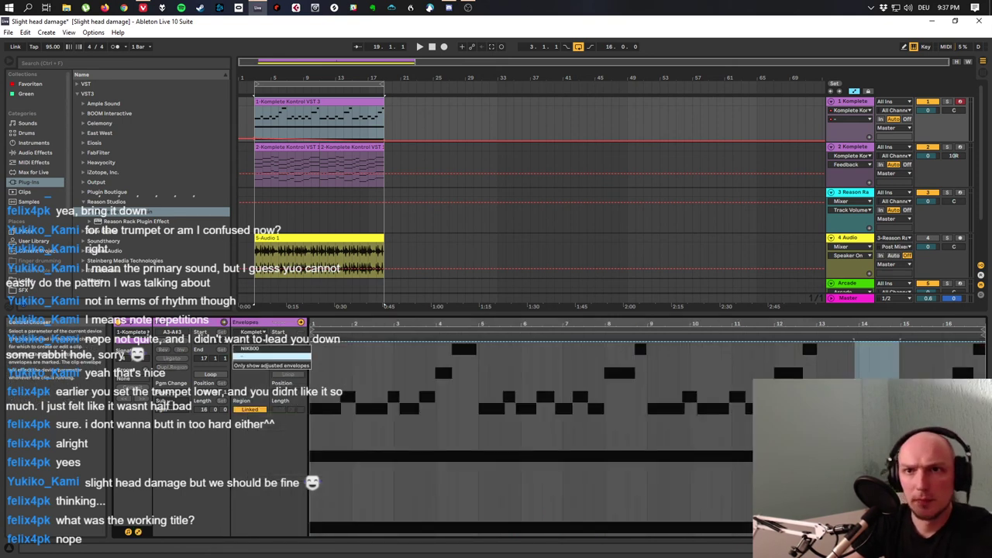
key(Escape)
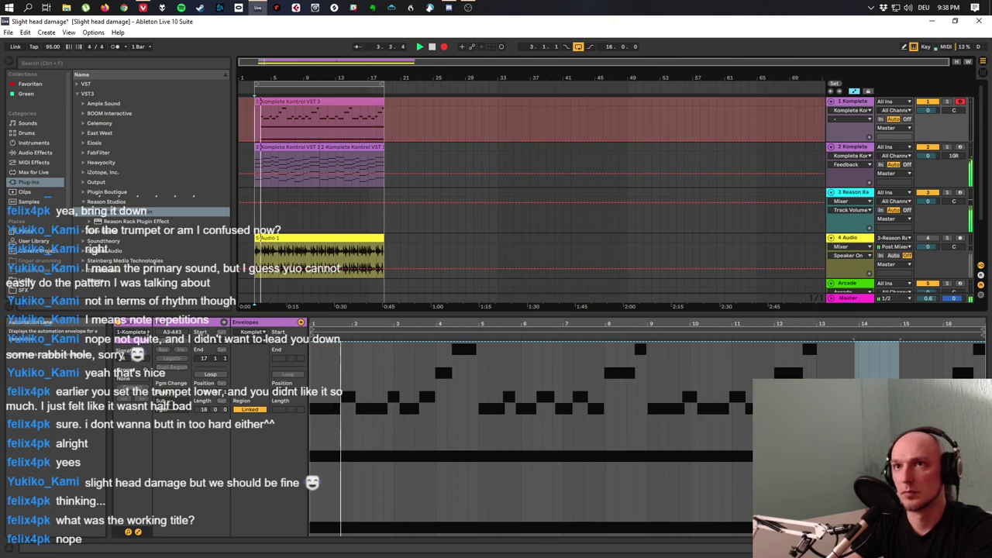
Stop the recording on 1 Komplete, undo the newly recorded clip at bar 3, and play the loop.
key(space)
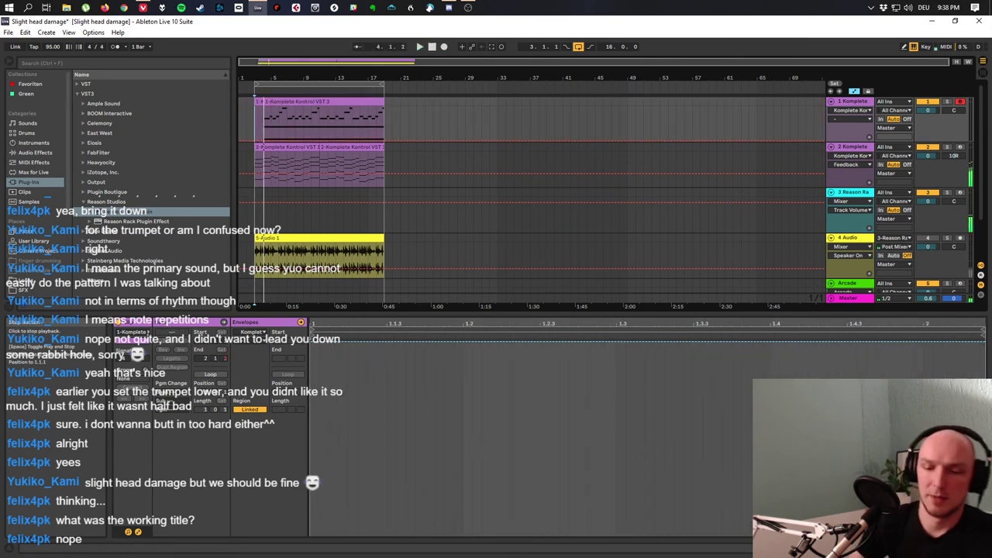
click(262, 101)
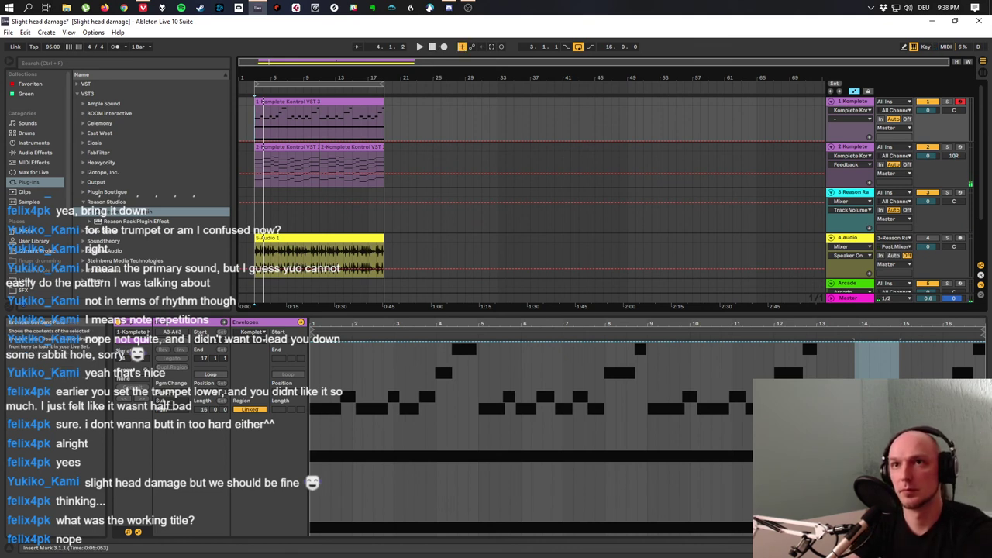
key(space)
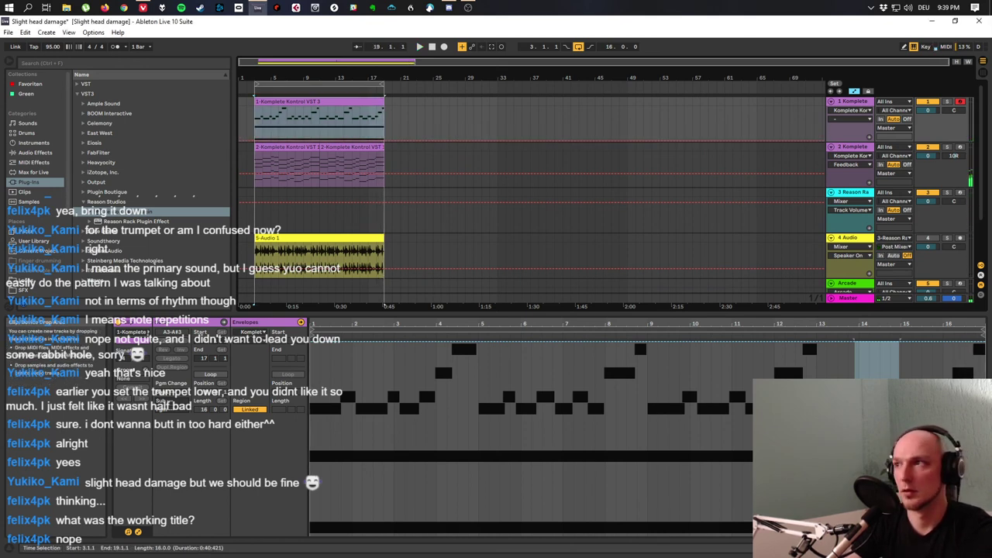
Listen to the loop again and return to the 1 Komplete device chain, checking the track volume.
key(space)
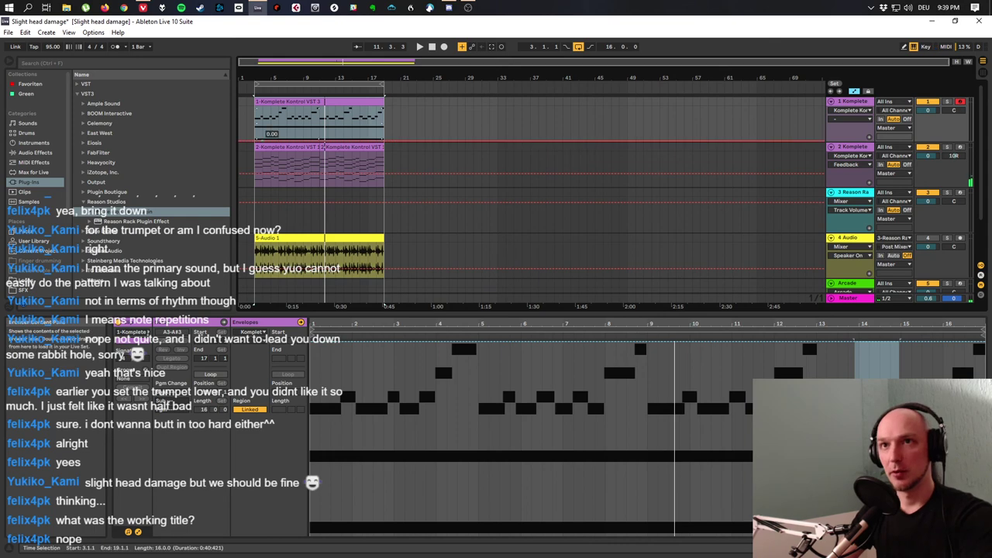
key(space)
key(shift+Tab)
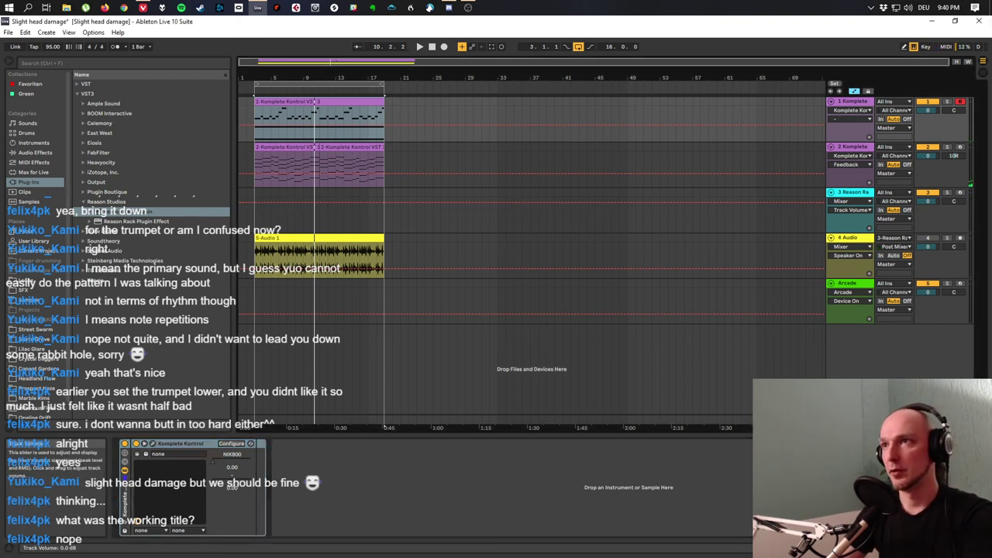
drag(929, 110, 929, 114)
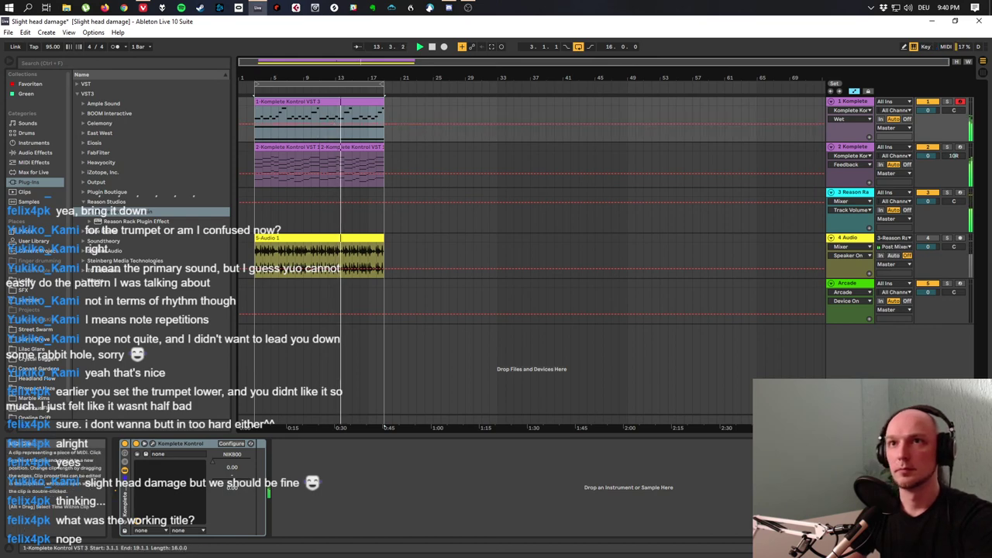
Show the Arcade track's device, switch it on, and play the loop.
key(shift+Tab)
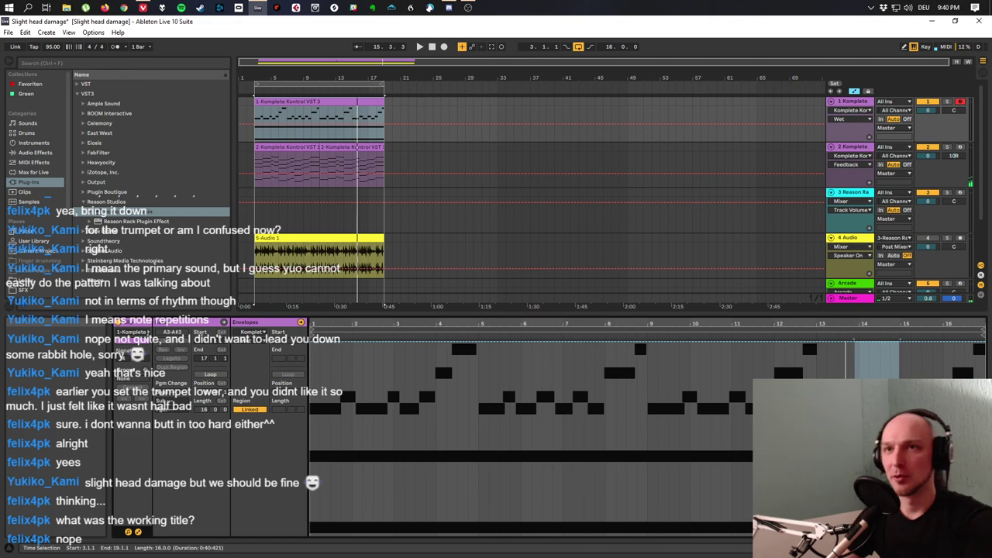
mouse_move(440, 316)
mouse_down()
mouse_move(441, 332)
mouse_move(440, 318)
mouse_up()
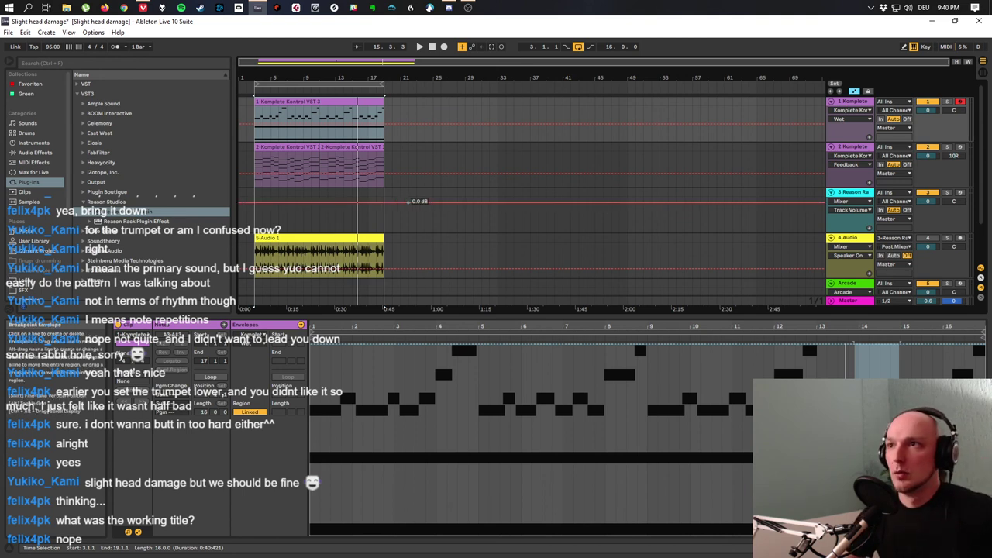
scroll(531, 194, down, 2)
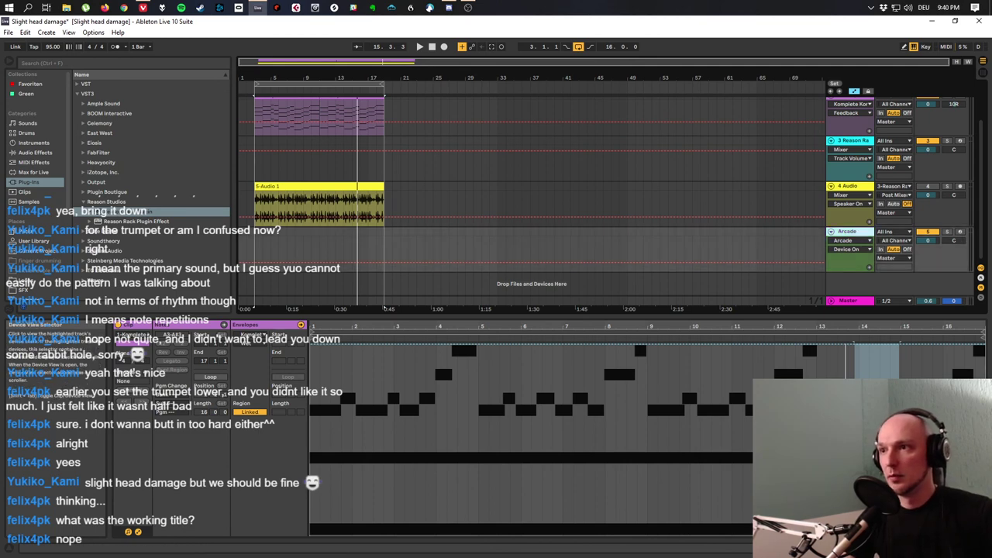
click(847, 231)
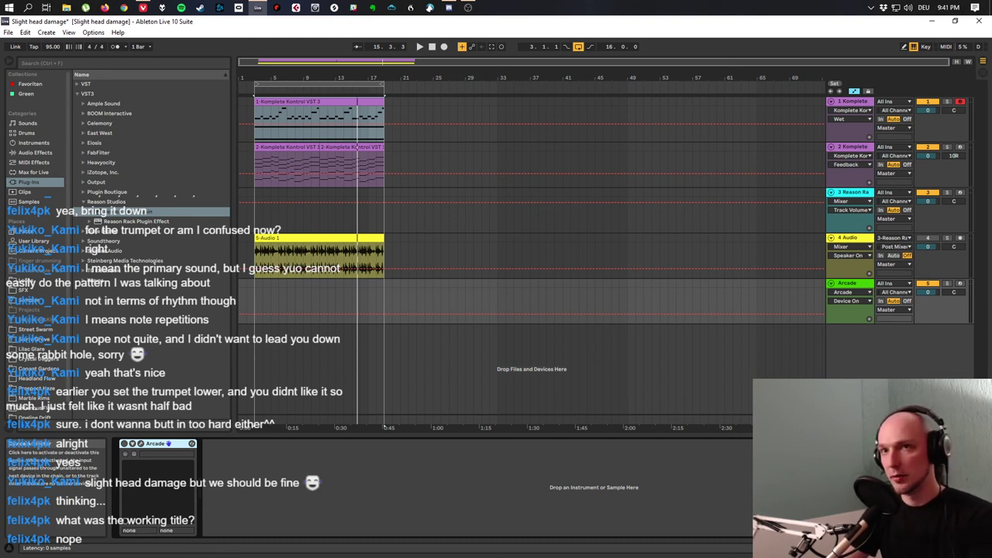
key(space)
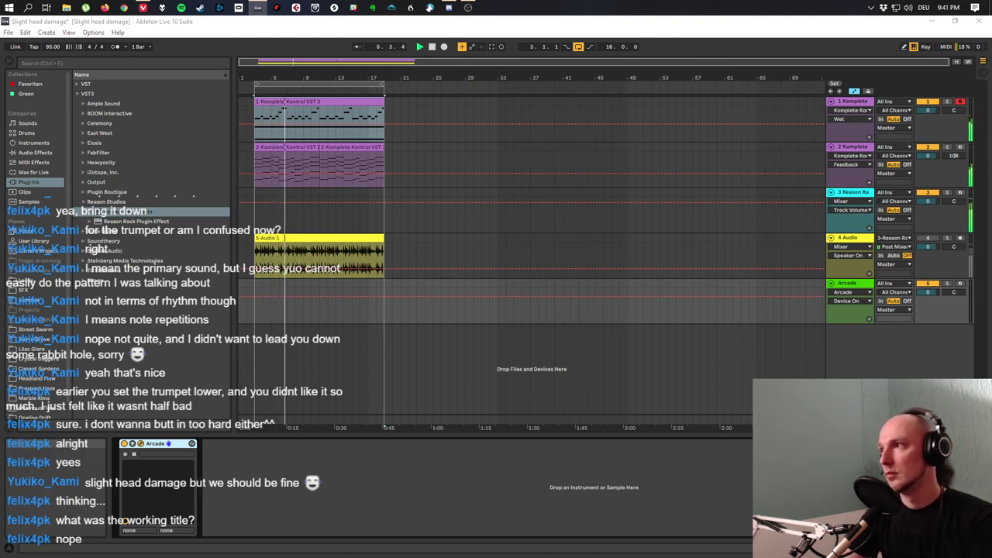
Bring up the Arcade plug-in window, look through its sample lines and open the Vocode line.
drag(871, 79, 564, 51)
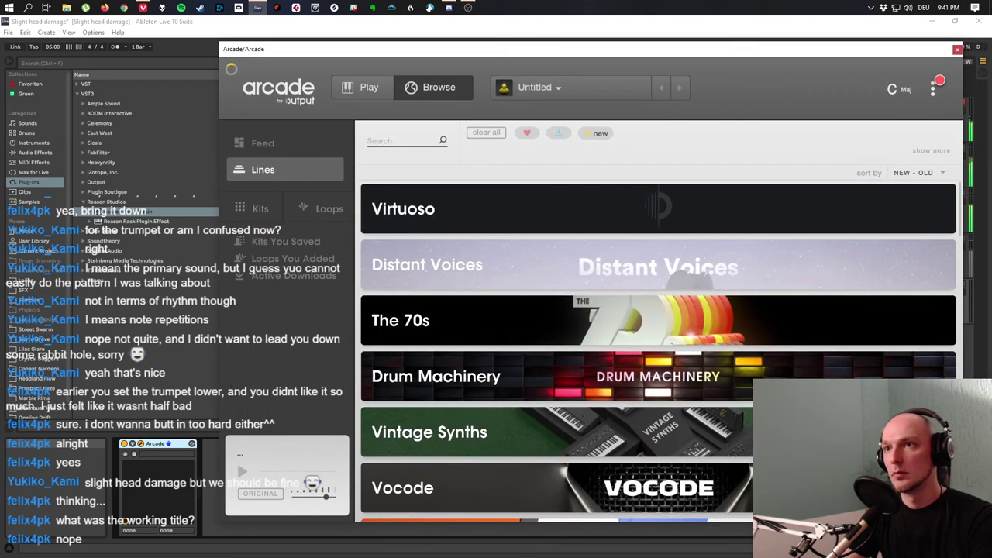
scroll(658, 351, down, 10)
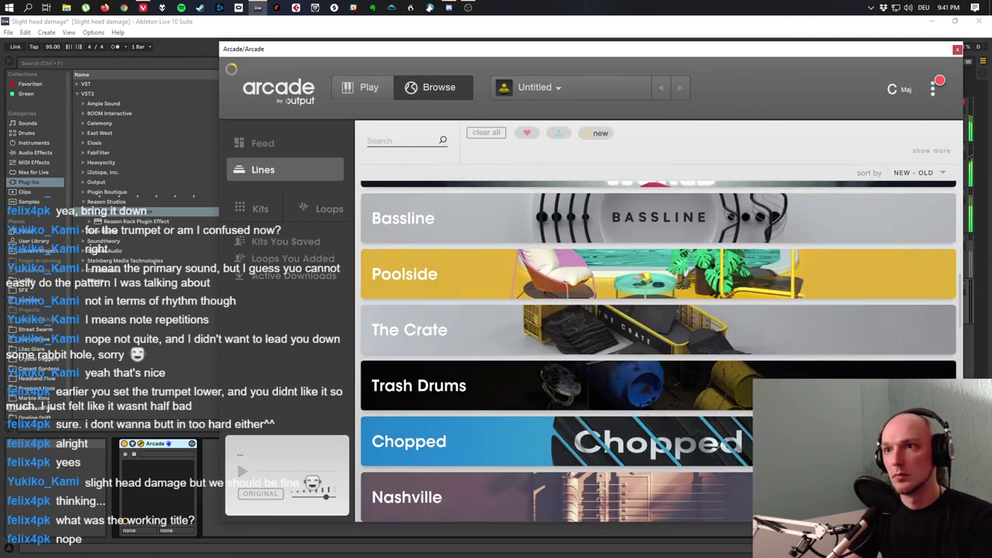
scroll(659, 351, up, 5)
scroll(658, 351, down, 5)
scroll(659, 351, up, 5)
scroll(658, 360, down, 5)
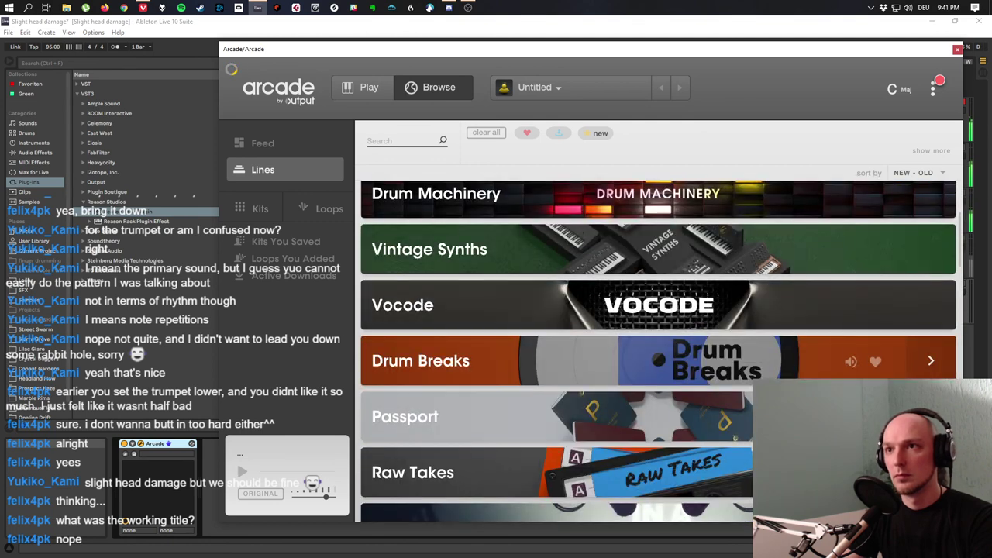
click(930, 305)
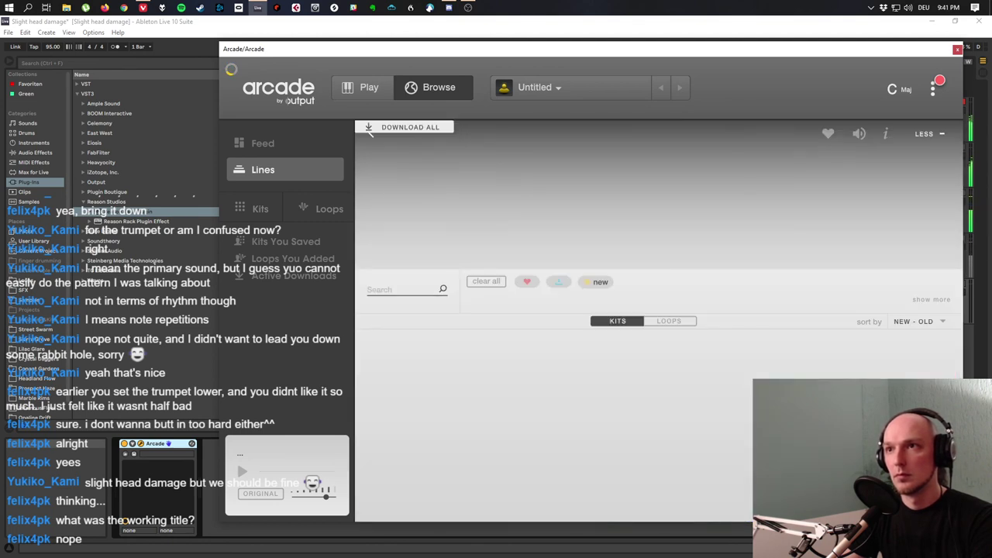
Set Arcade's session key to G minor.
click(900, 90)
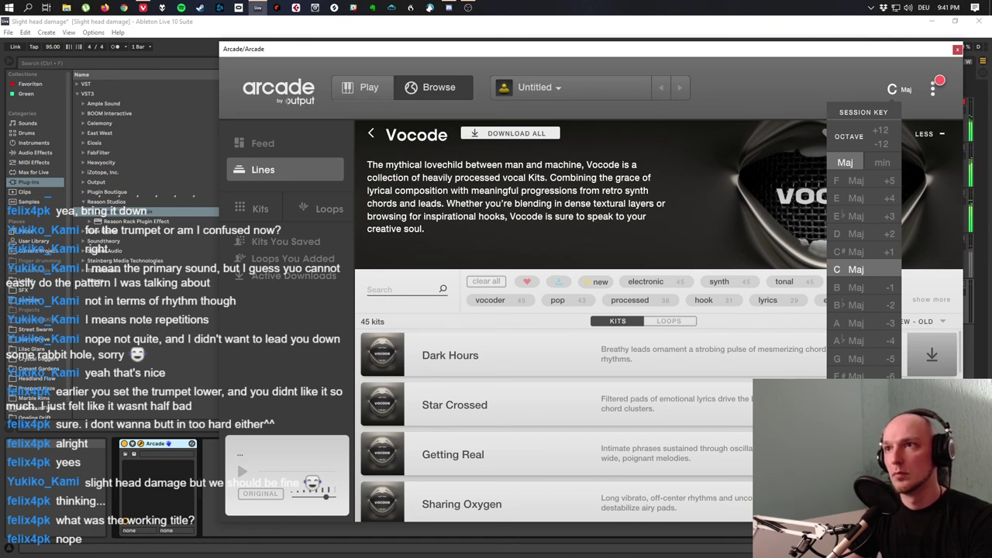
click(883, 162)
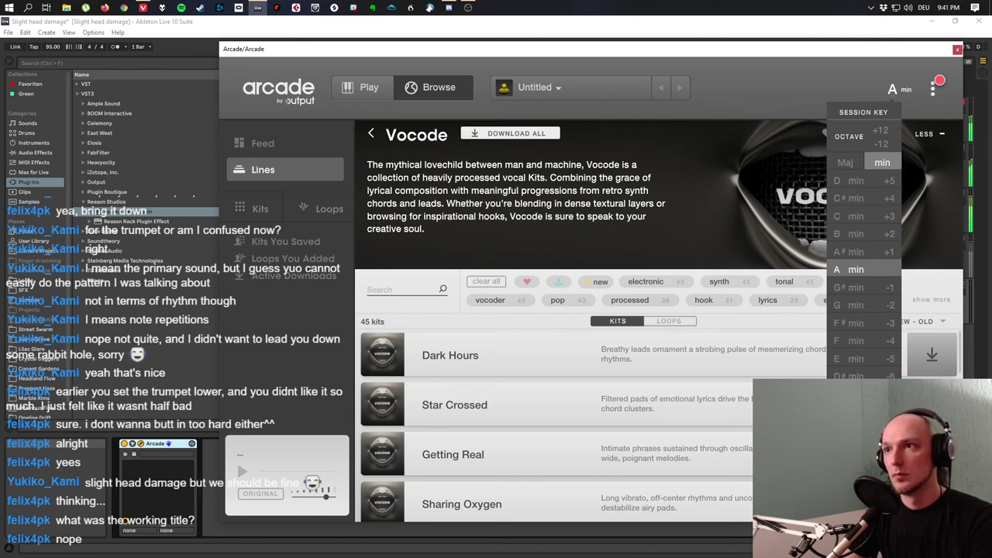
click(852, 305)
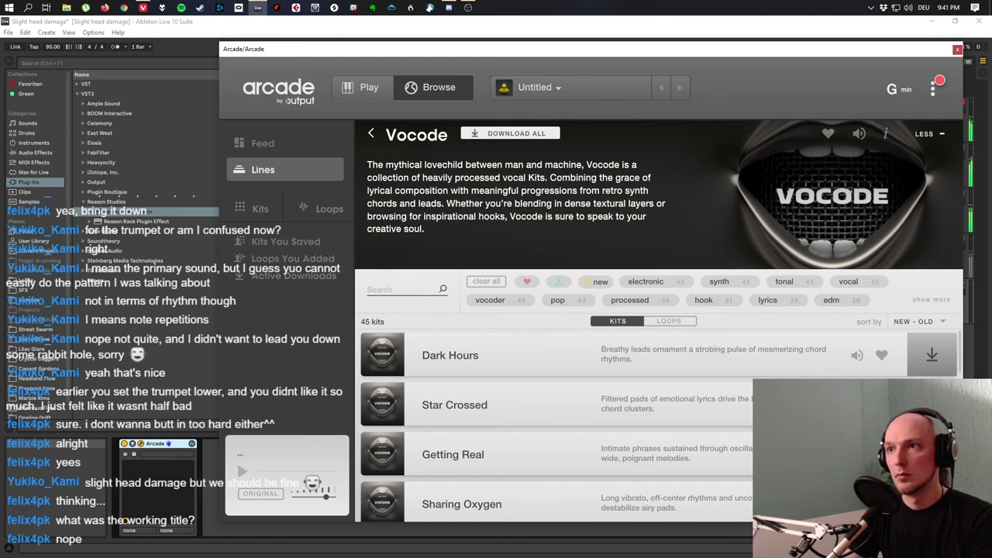
Browse the Vocode kits and audition vocal sounds, including the Learning the Language and Drifting Out previews.
scroll(589, 364, down, 15)
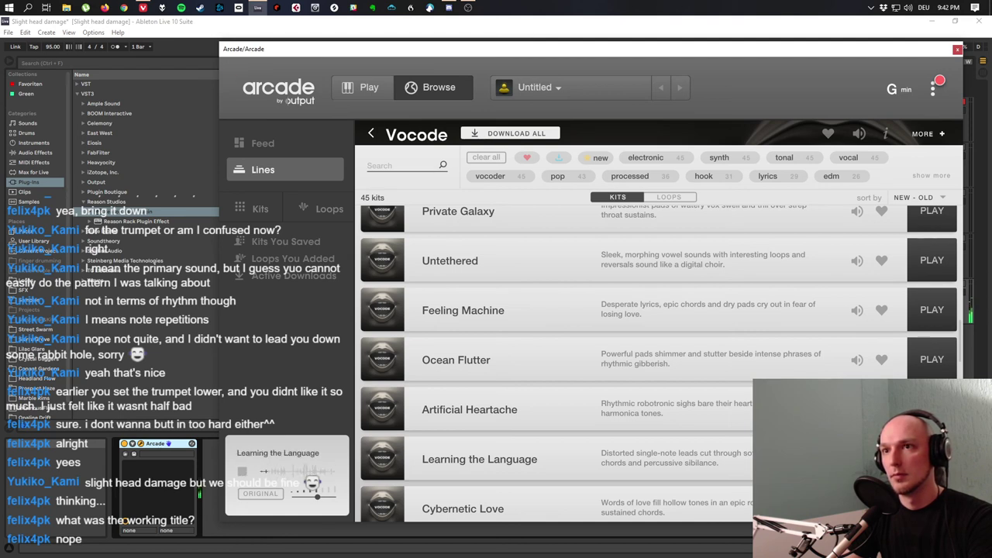
scroll(659, 365, down, 5)
scroll(659, 364, up, 5)
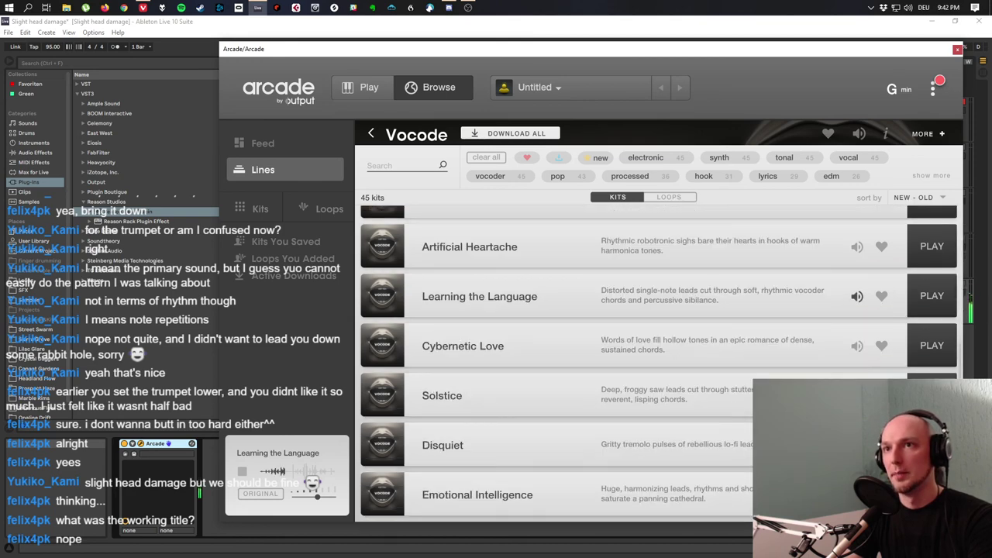
scroll(660, 364, down, 3)
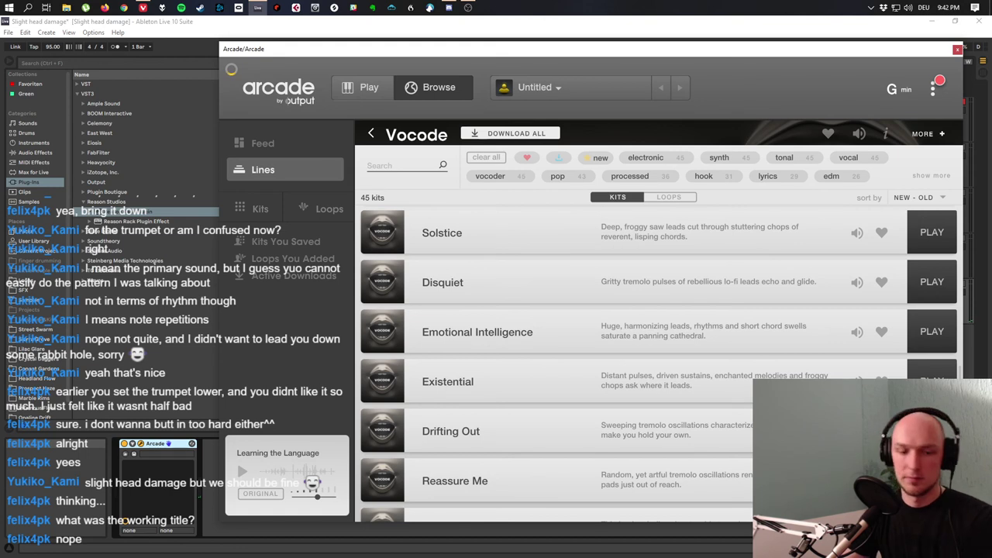
click(857, 431)
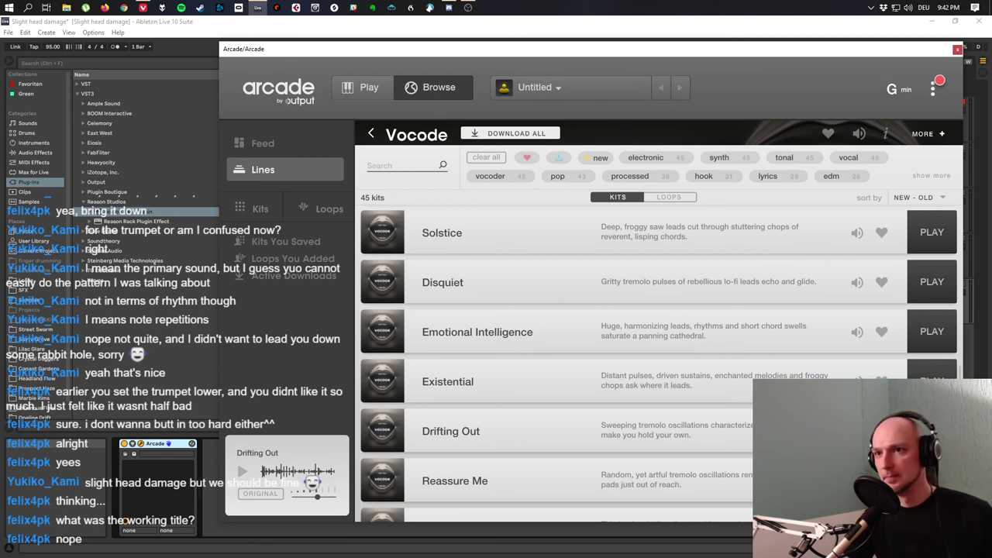
scroll(659, 364, down, 3)
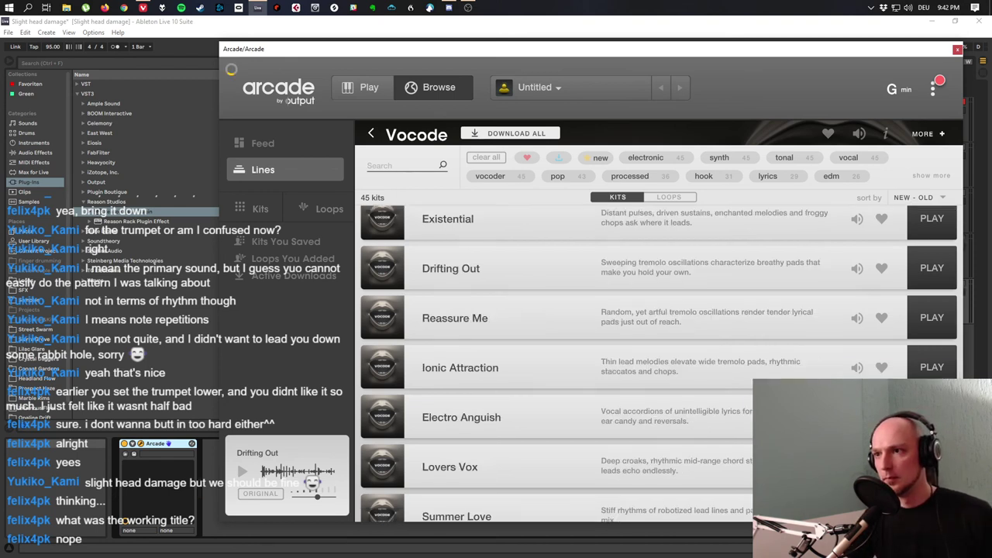